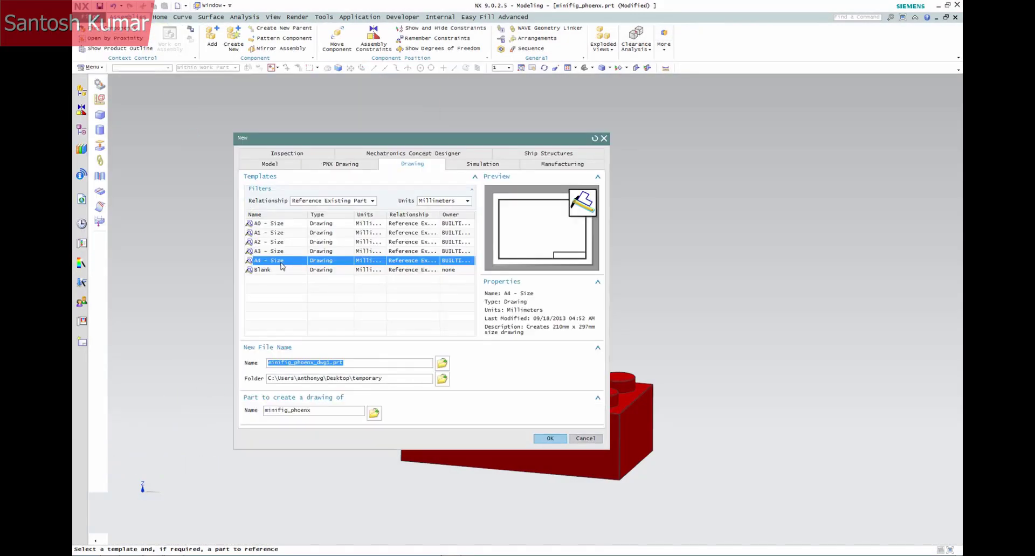
- Create the A4 drawing of minifig_phoenx and set First Issued to 24/07/2014 in its title block
left_click(544, 438)
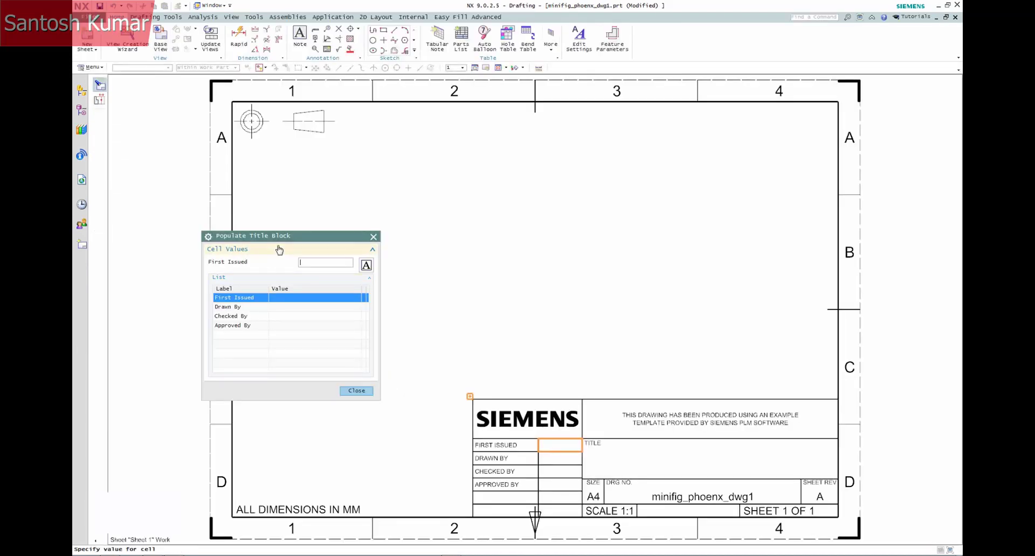
left_click_drag(228, 237, 385, 209)
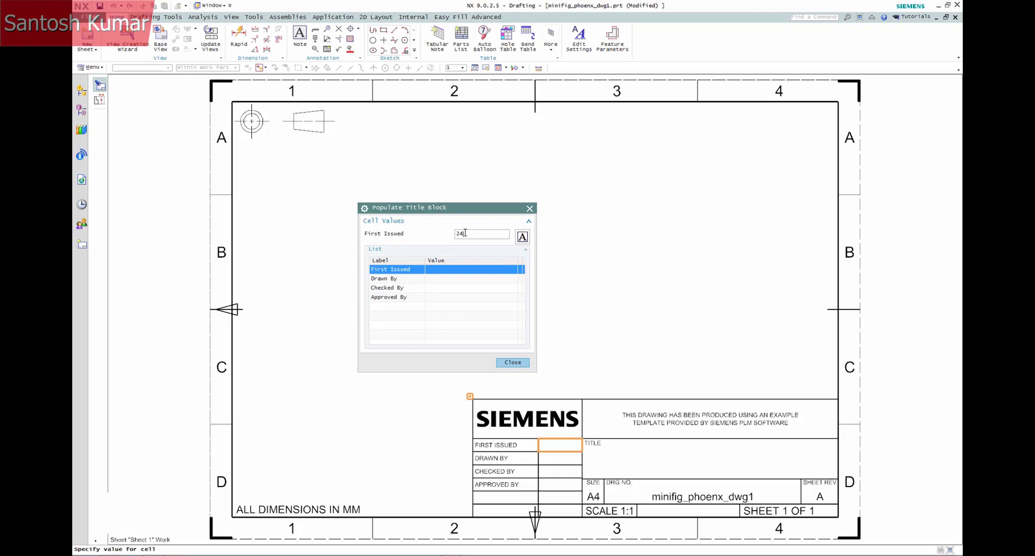
key("Return")
- Fill in the title block's Drawn By as "Me" and Checked By as "My Boss", and finish populating it
left_click(449, 283)
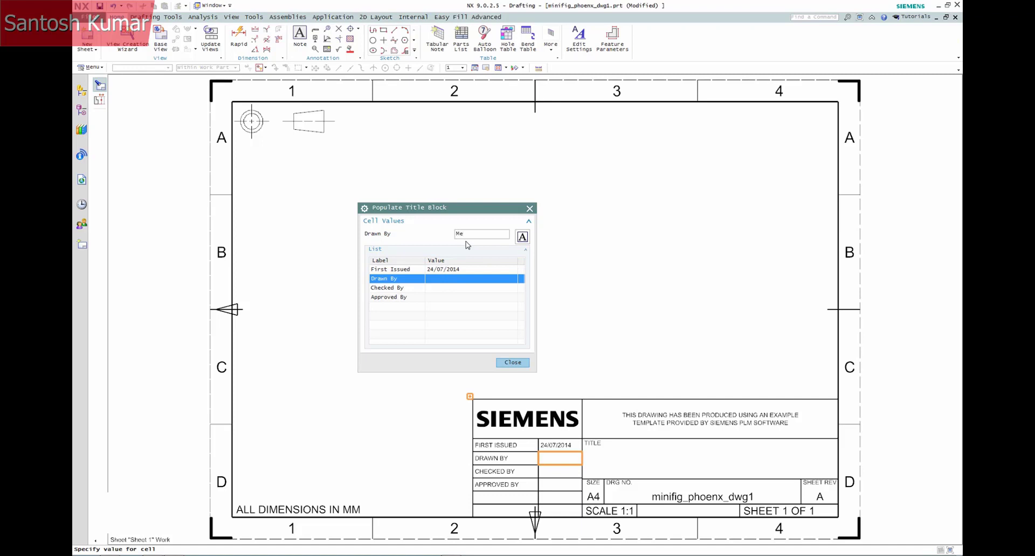
left_click(457, 289)
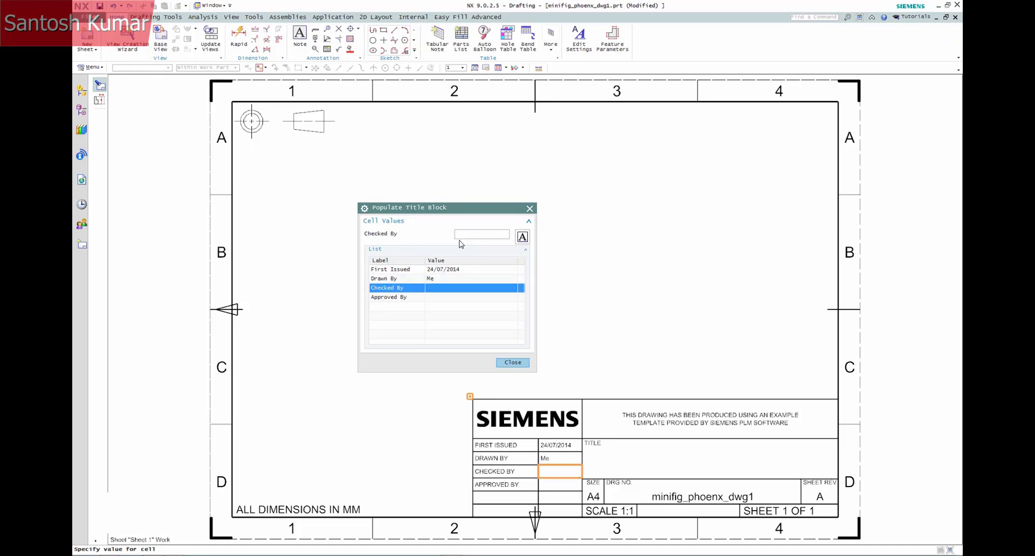
type("My Boss")
key("Return")
left_click(512, 362)
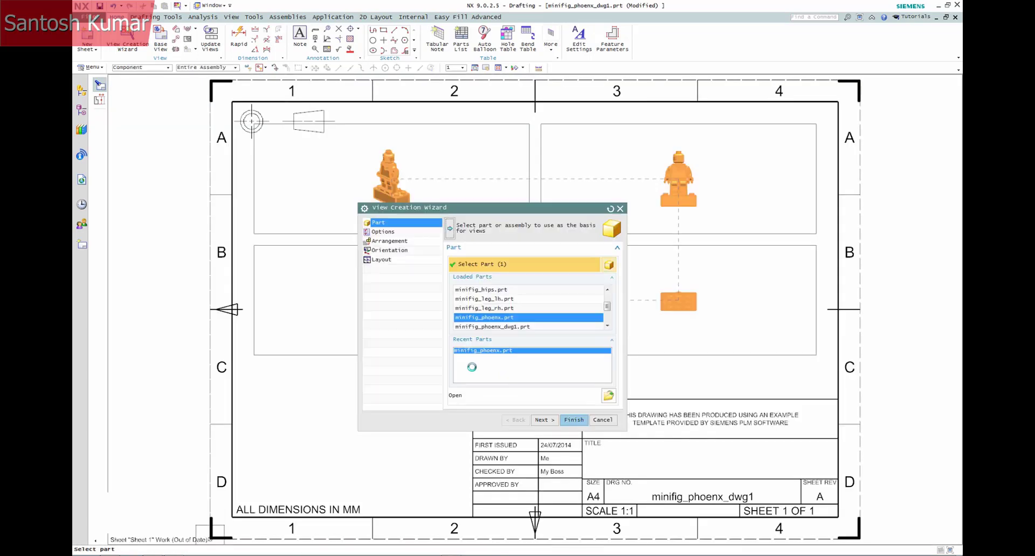
- Create the standard drawing views of minifig_phoenx with the View Creation Wizard, keeping Bottom as the parent view orientation
left_click(544, 420)
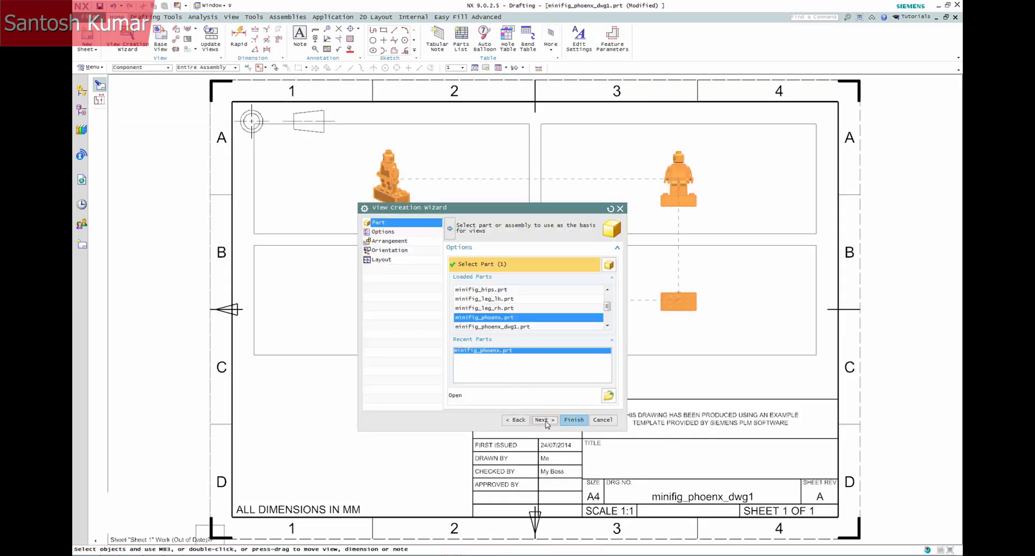
left_click(390, 249)
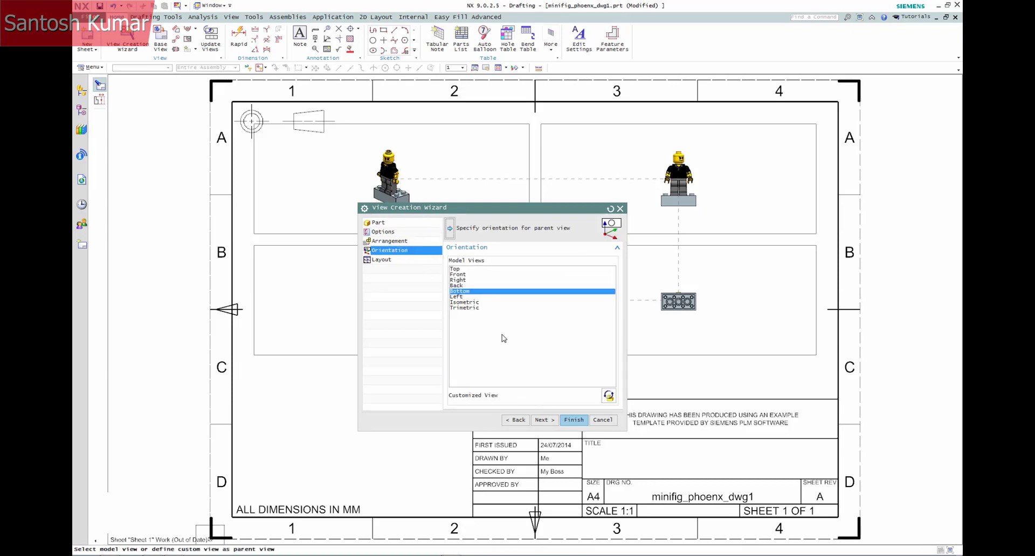
left_click(573, 420)
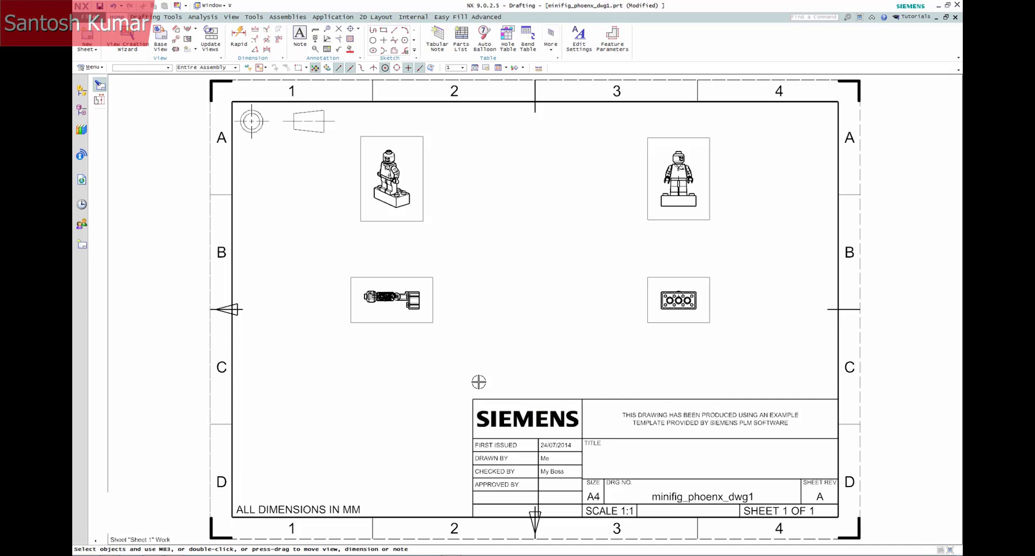
- Populate the title block's Approved By cell with "Someone"
left_click(169, 17)
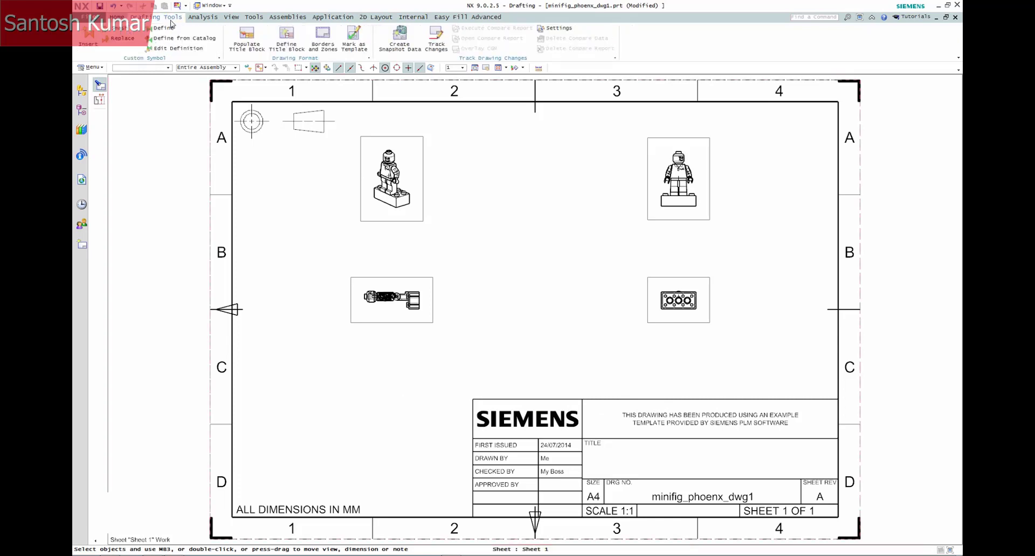
left_click(249, 48)
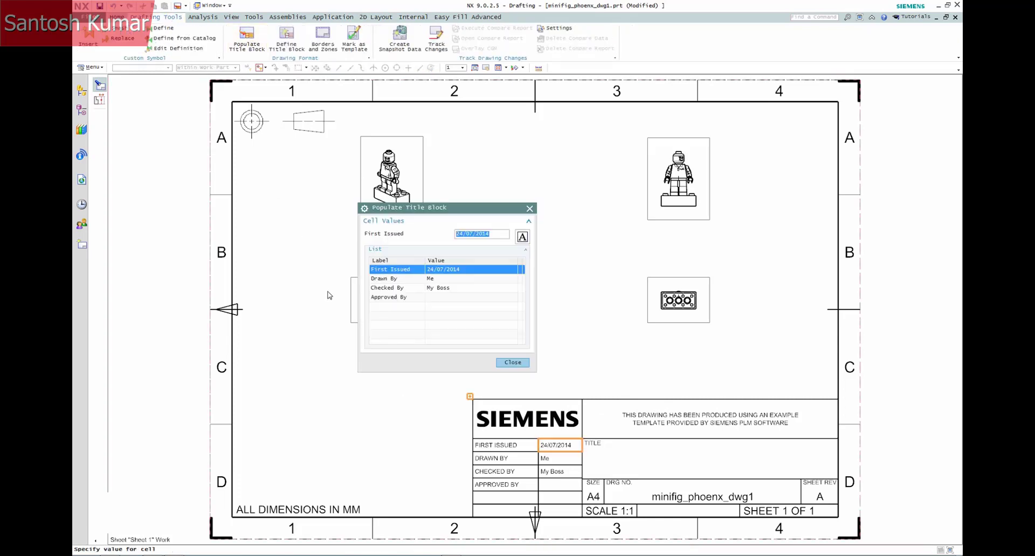
left_click(444, 299)
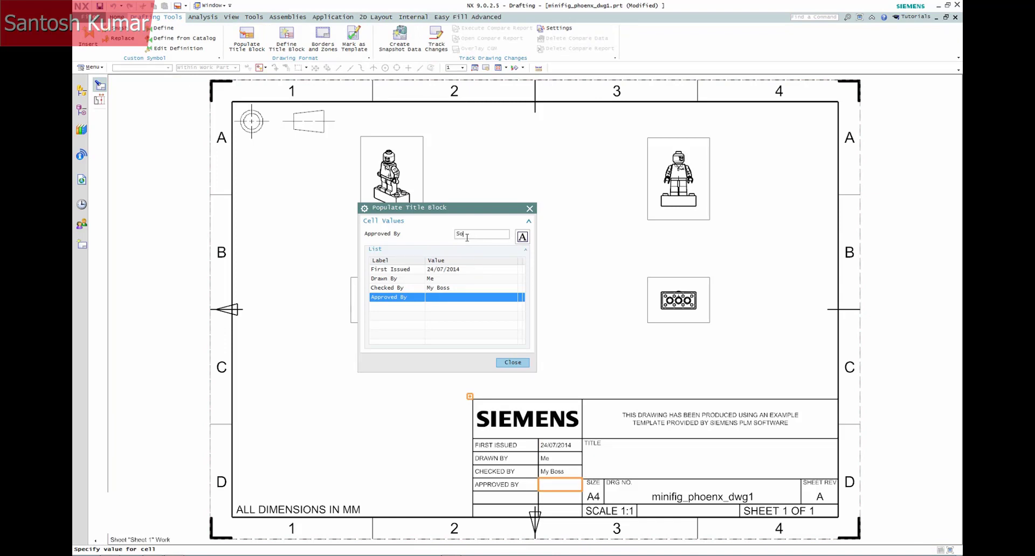
type("Someone")
key("Return")
left_click(503, 363)
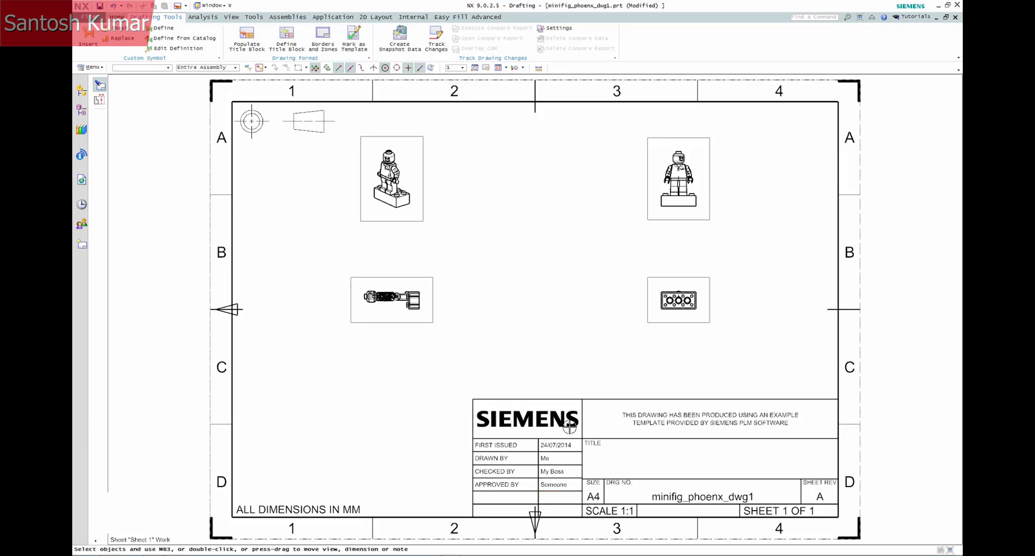
- Make layer 256 selectable in the layer settings, and check that the title block can be opened for populating directly from the sheet
key("ctrl+l")
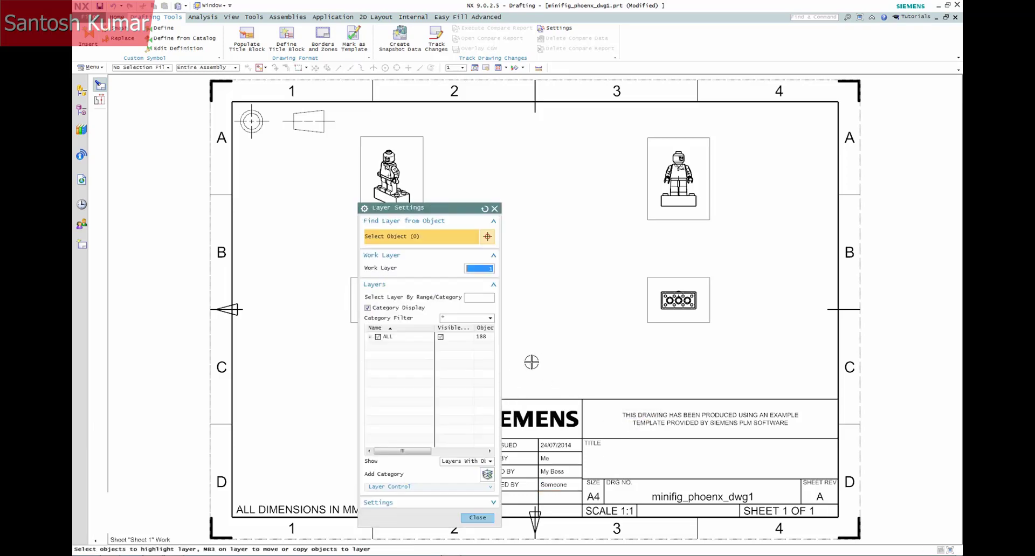
left_click(371, 337)
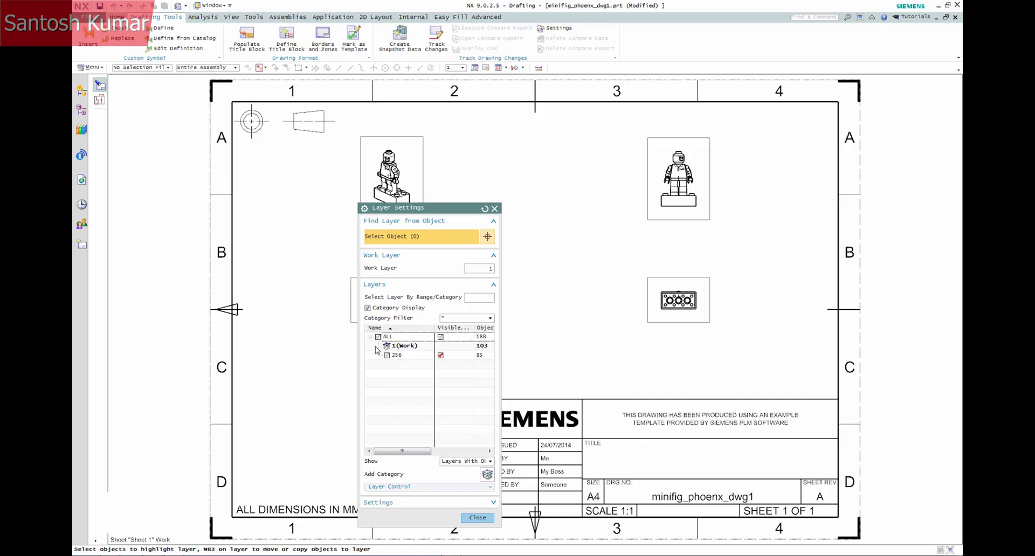
left_click(387, 356)
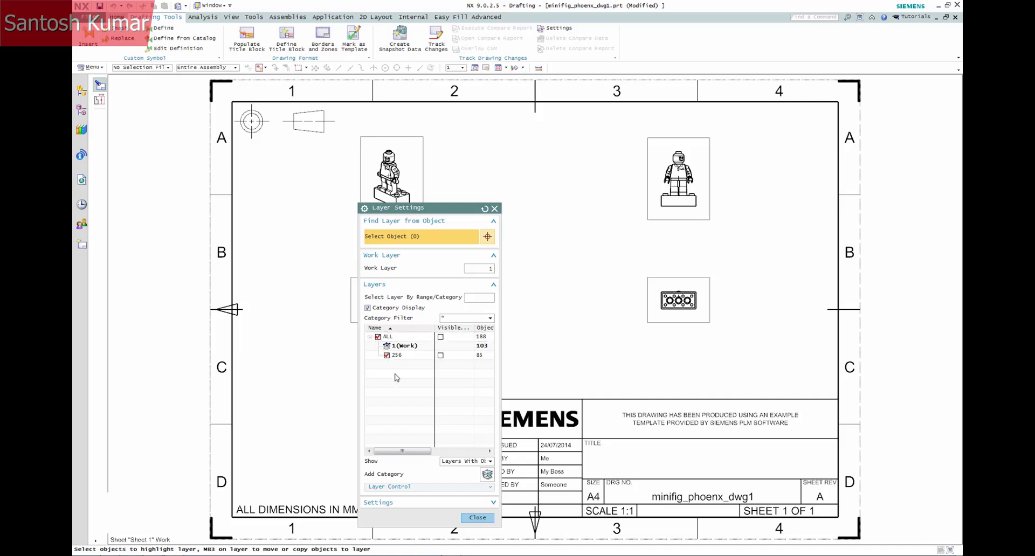
left_click(477, 518)
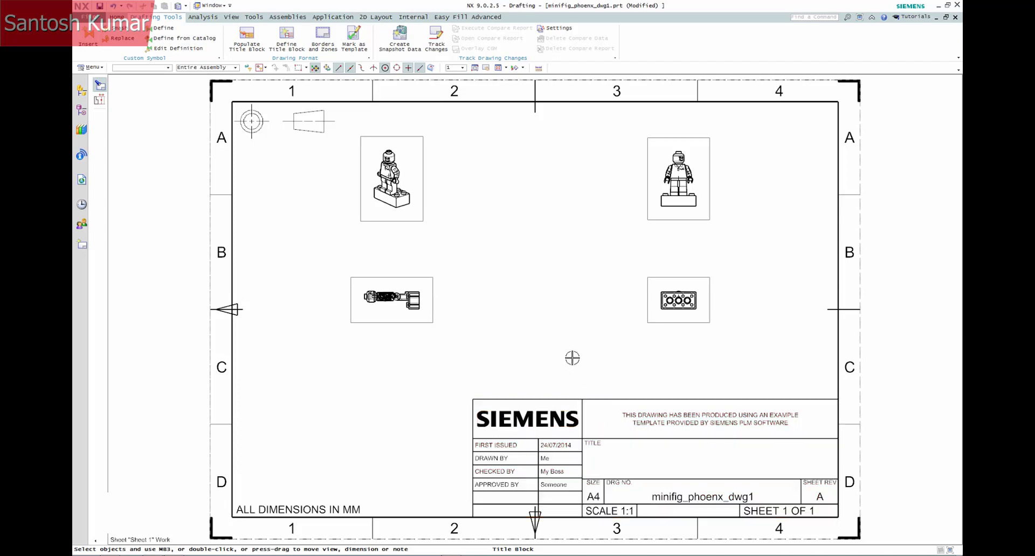
double_click(597, 398)
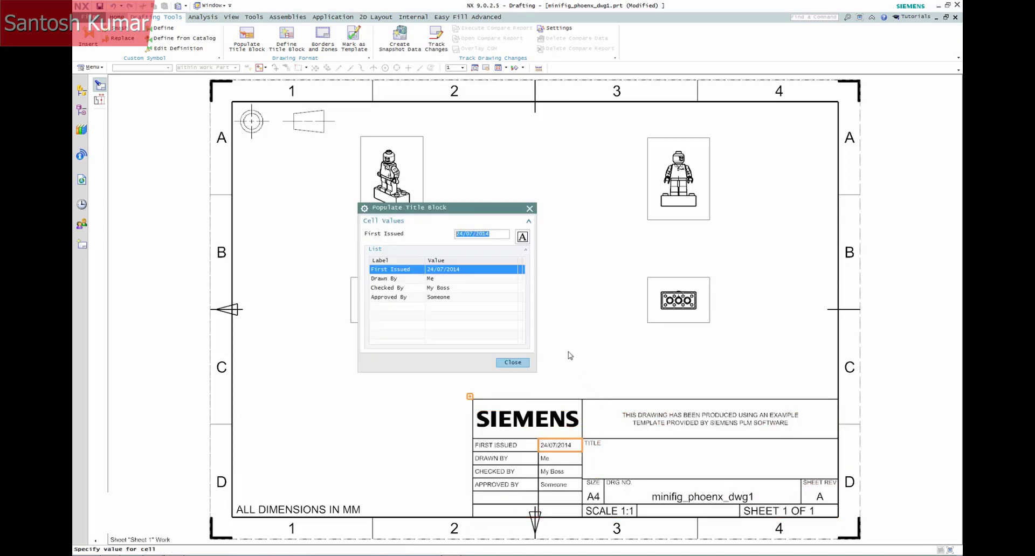
left_click(512, 362)
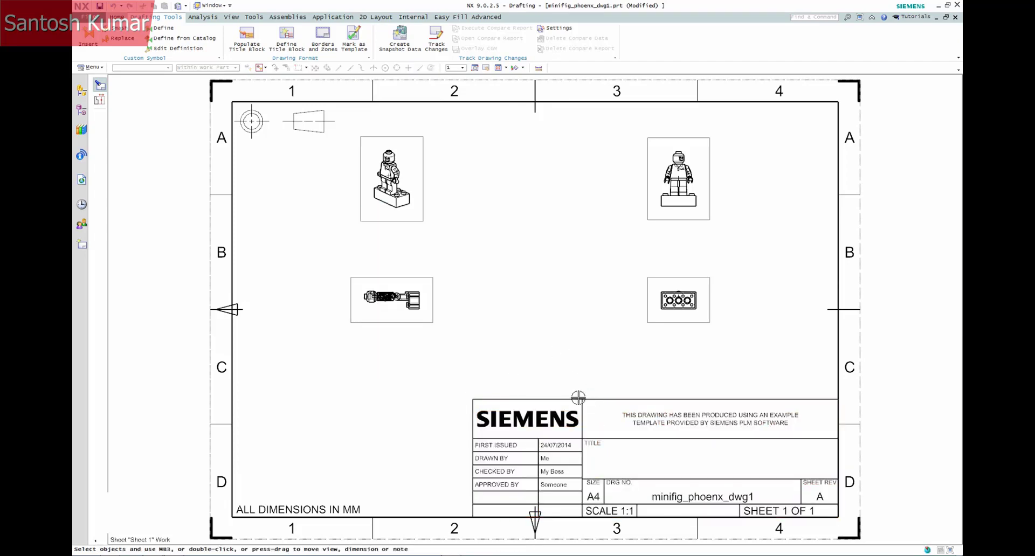
- Open the title block's definition and examine the lock and label properties of its logo, FIRST ISSUED and remaining cells
right_click(579, 399)
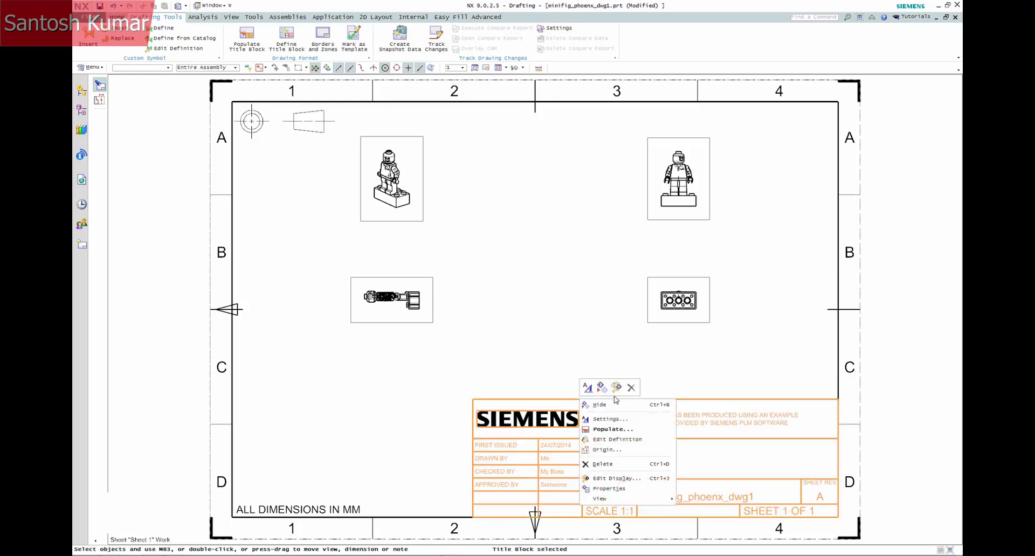
left_click(609, 440)
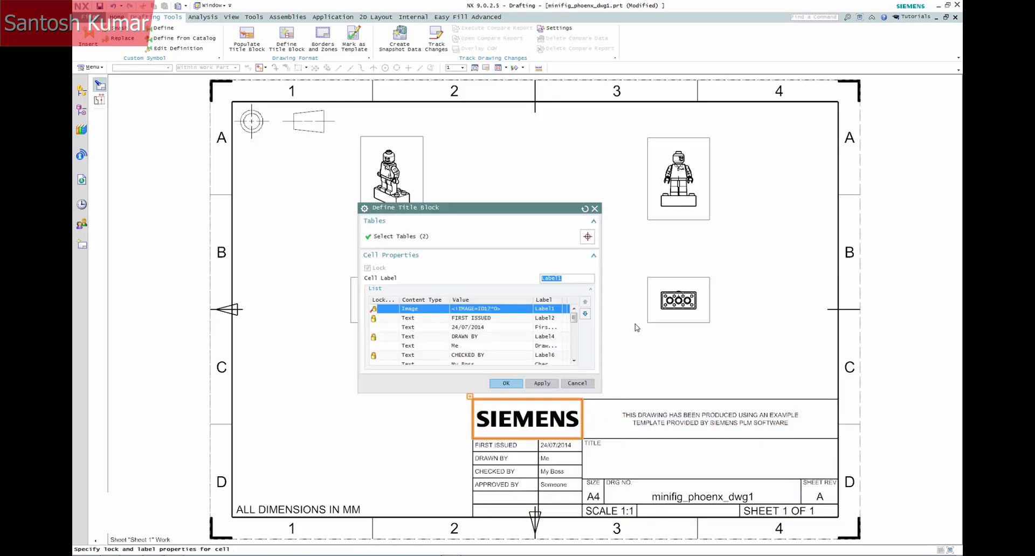
left_click(376, 309)
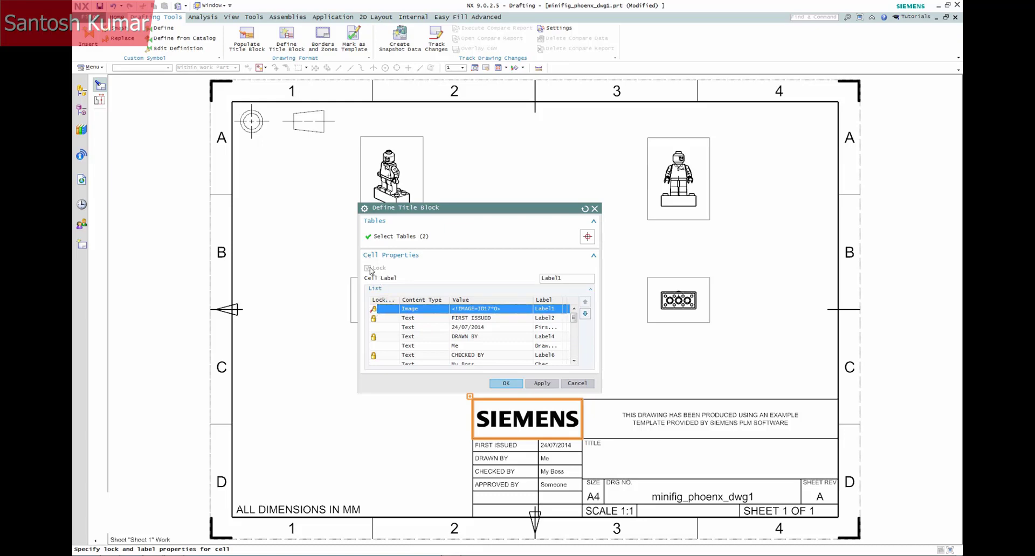
left_click(456, 318)
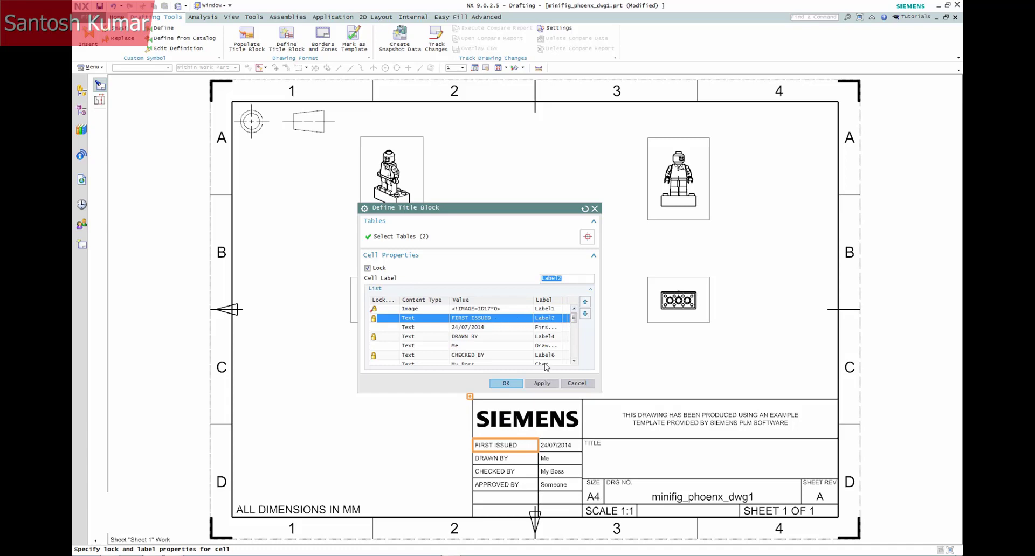
mouse_move(577, 325)
left_mouse_down()
mouse_move(573, 359)
mouse_move(573, 338)
left_mouse_up()
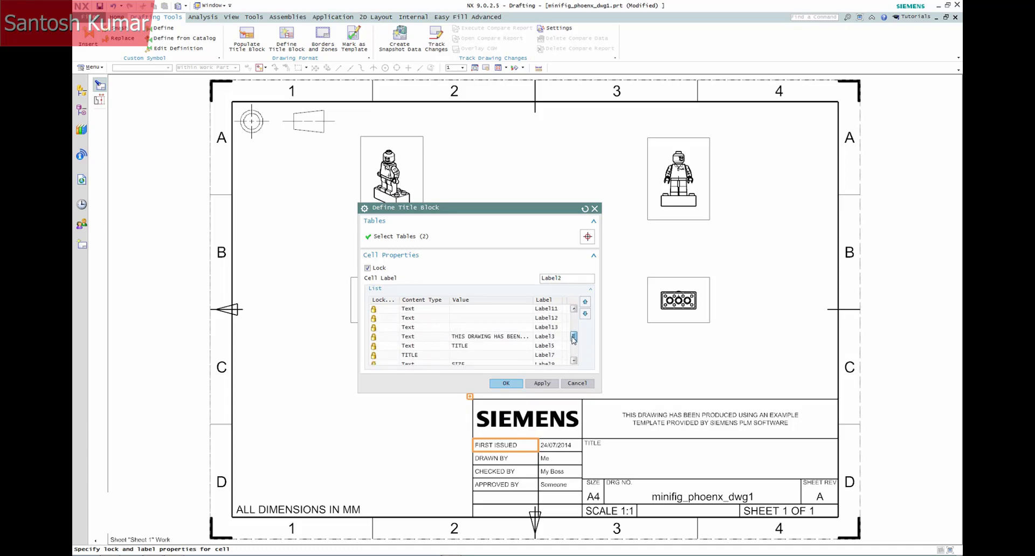
- Unlock the "THIS DRAWING HAS BEEN PRODUCED" cell, lock it again and cancel the title block definition
left_click(501, 337)
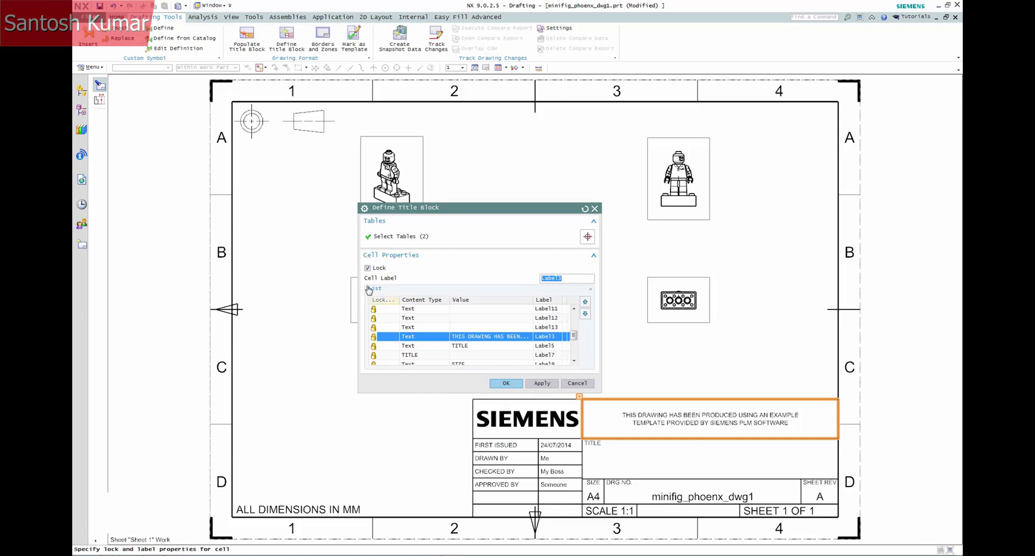
left_click(367, 269)
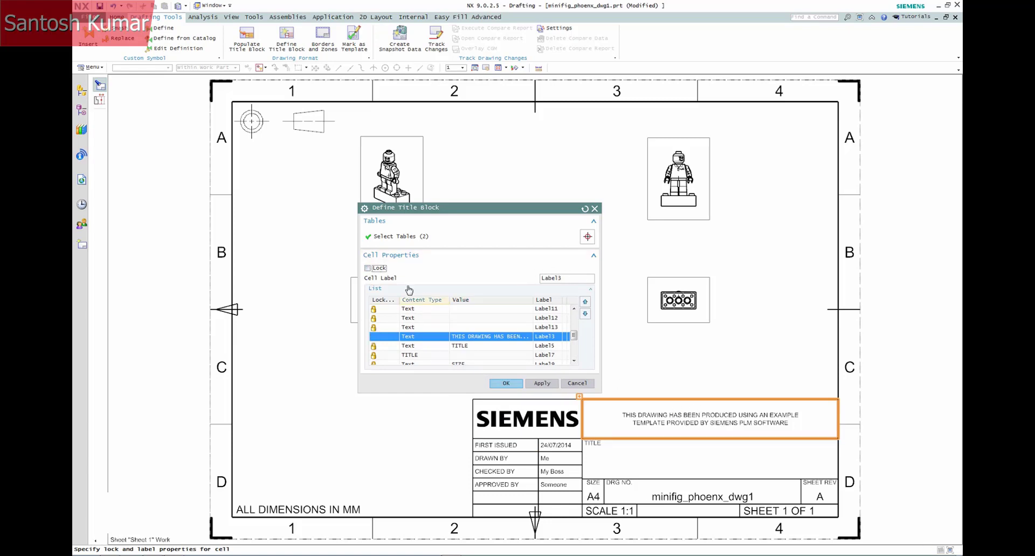
left_click(368, 269)
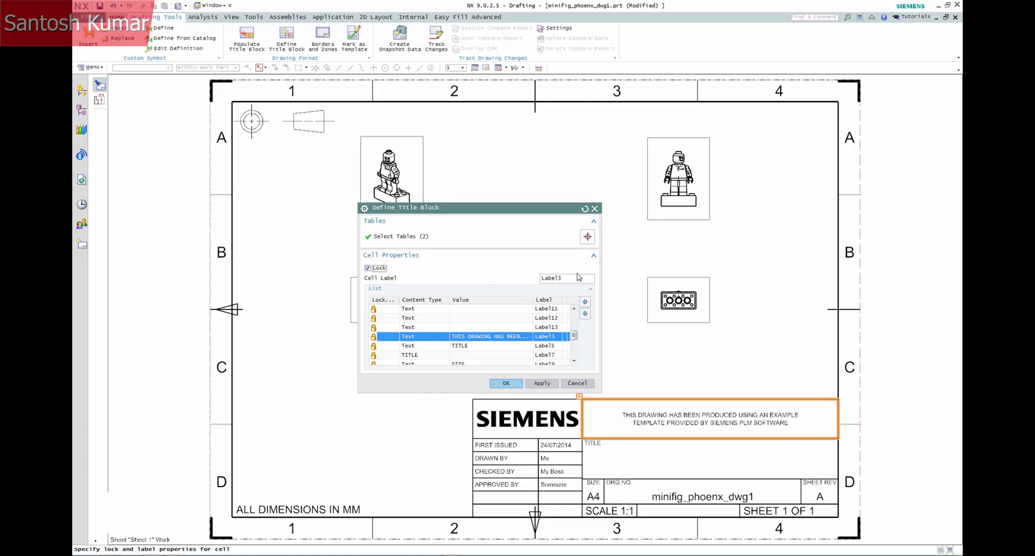
left_click(574, 383)
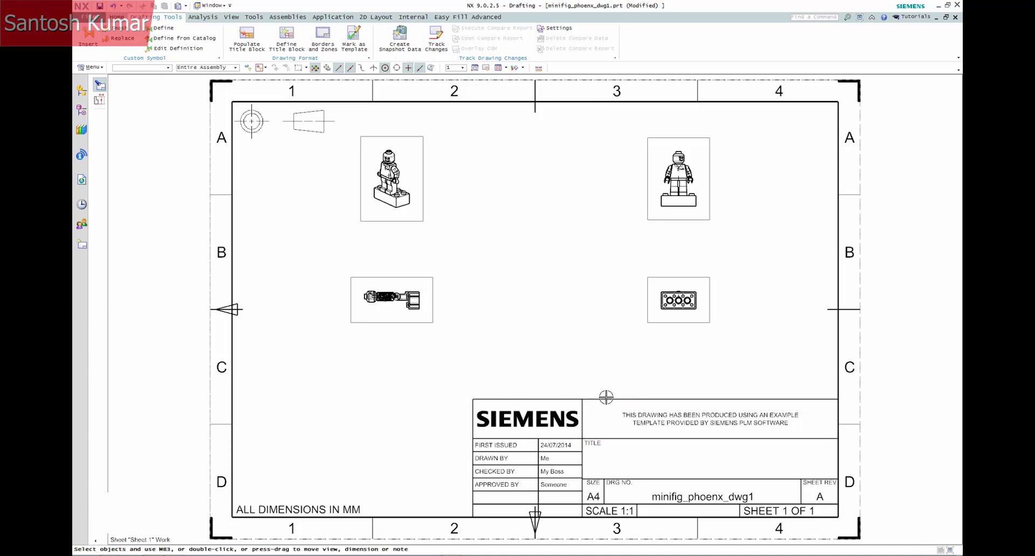
- Edit the title block definition to remove the table containing the drawing note and title from its selected tables
right_click(605, 399)
left_click(644, 454)
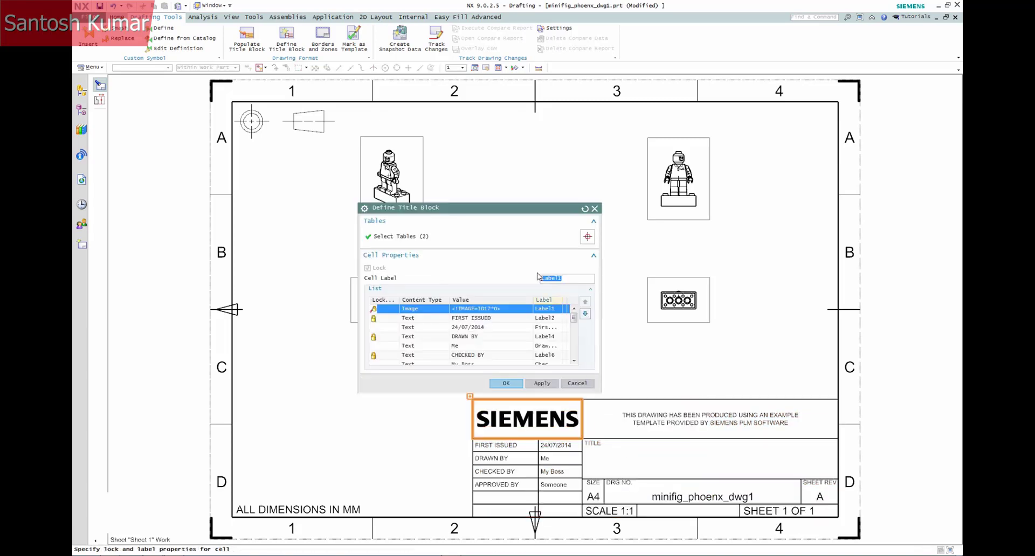
left_click(647, 399, "shift")
left_click(499, 385)
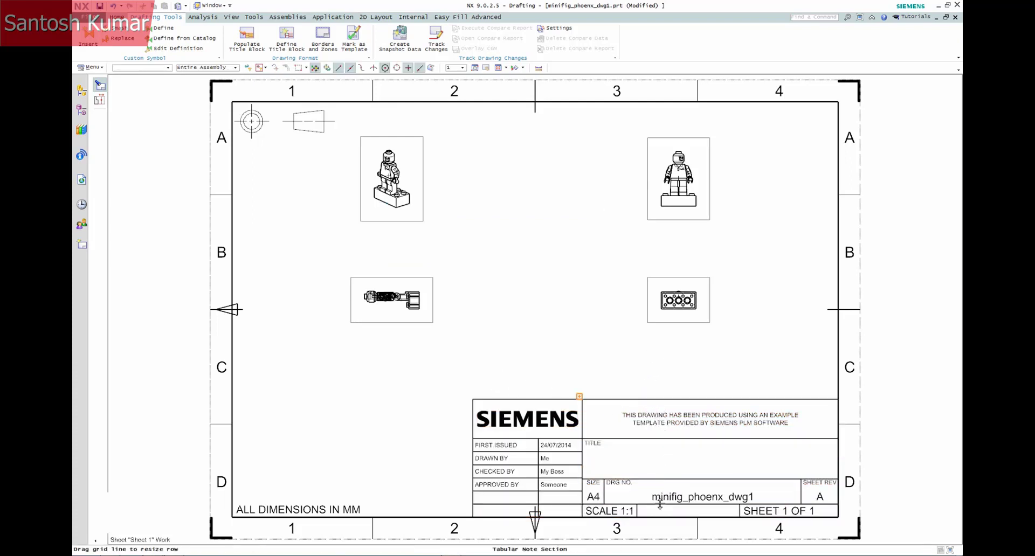
- Change the note cell's text above the title to "THIS DRAWING HAS BEEN PRODUCED BY PHOENXPLM"
double_click(671, 425)
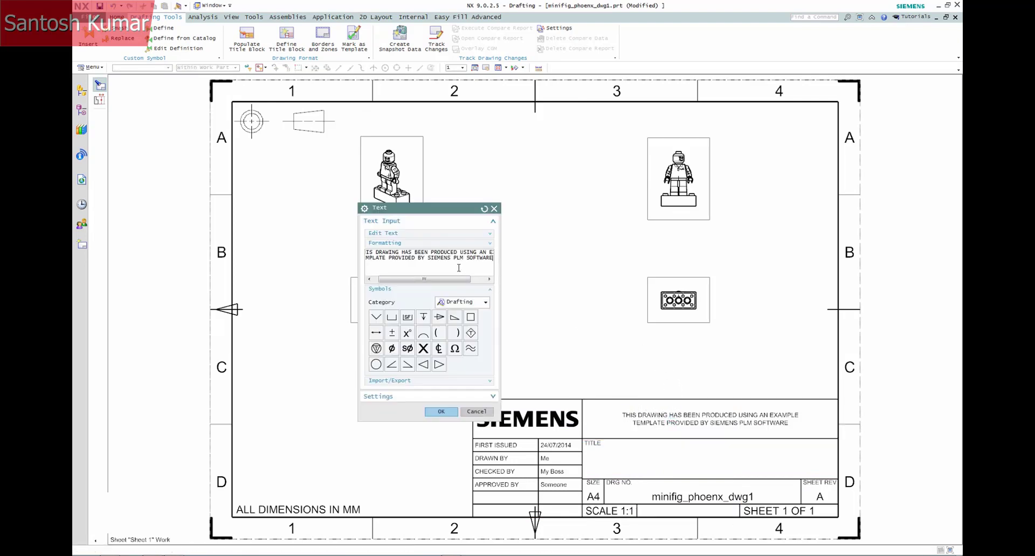
left_click_drag(462, 252, 492, 263)
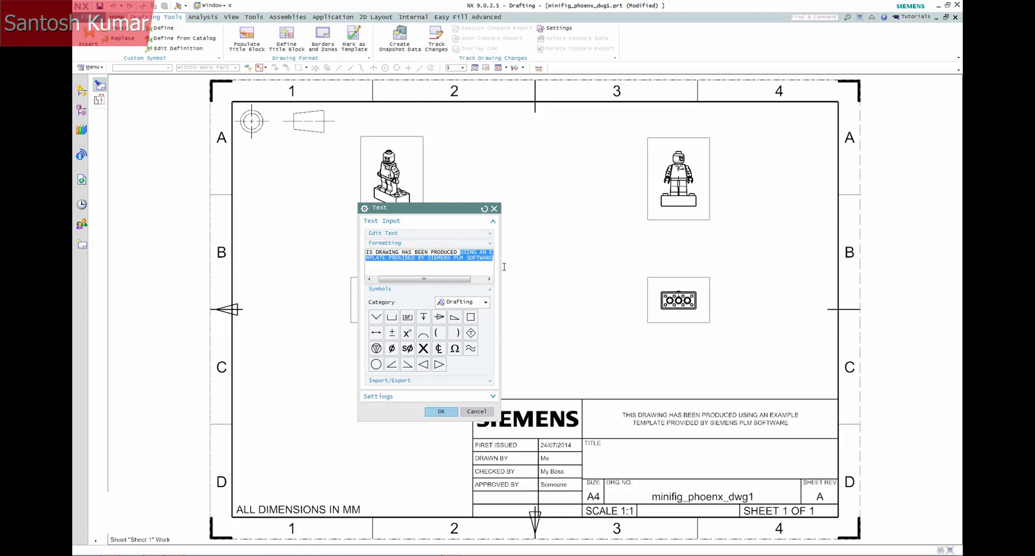
key("Delete")
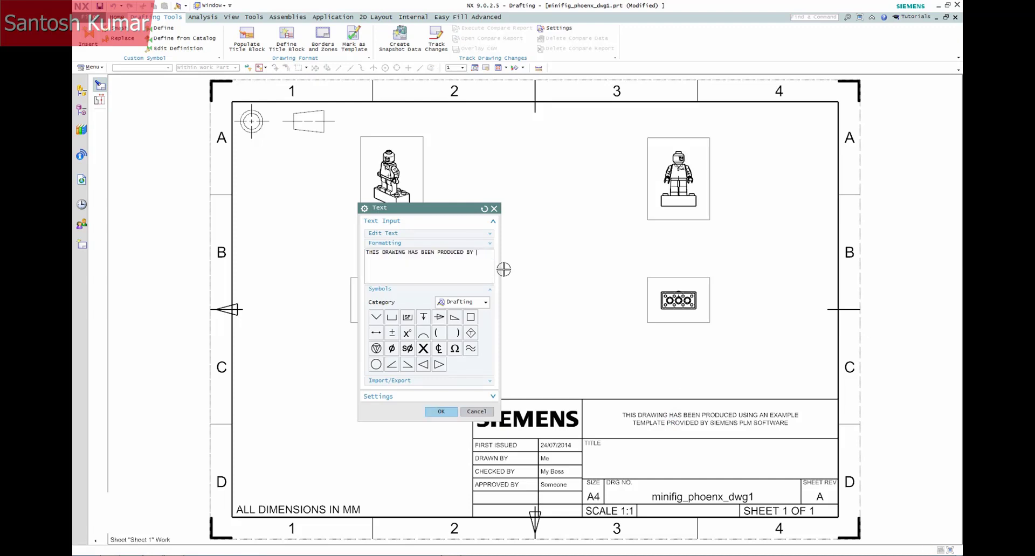
type("BY PHOENXPLM")
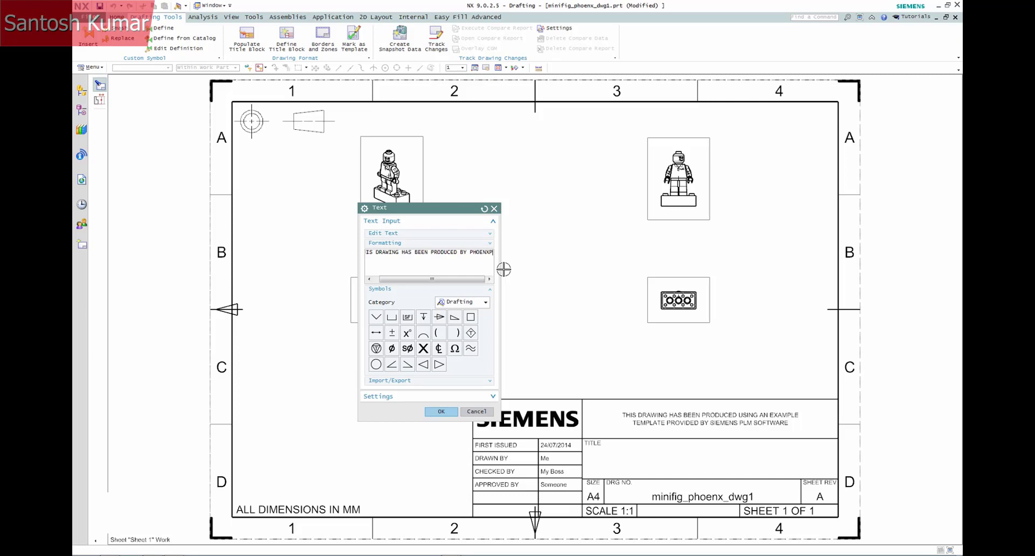
left_click(441, 411)
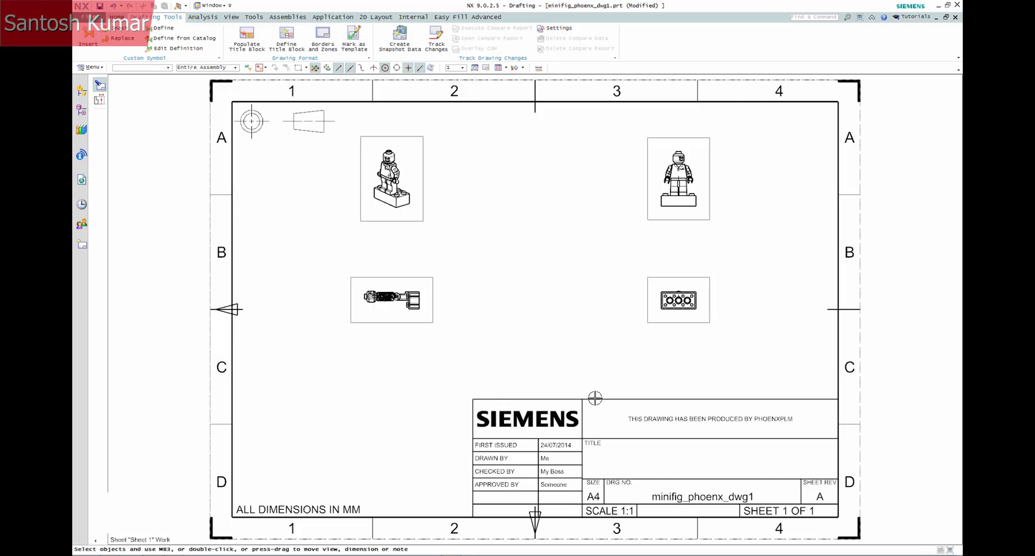
- Edit the title block definition to remove the table containing the SIEMENS logo and sign-off cells from its selected tables
right_click(563, 401)
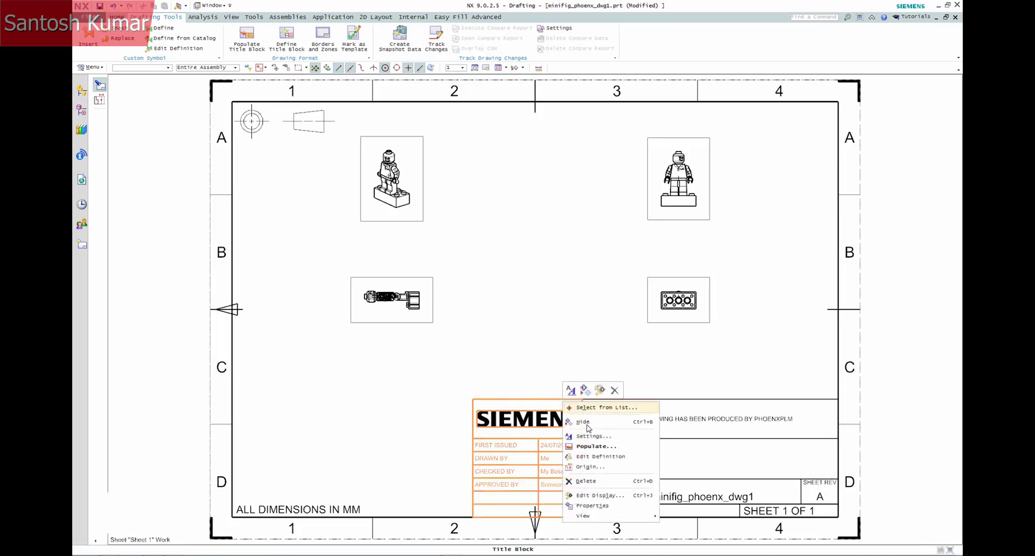
left_click(593, 457)
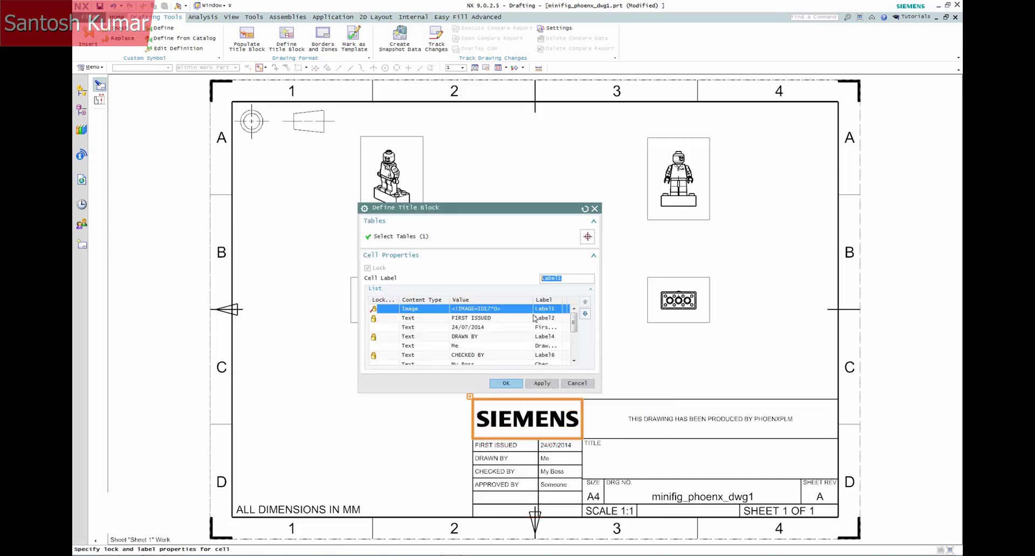
left_click(632, 399)
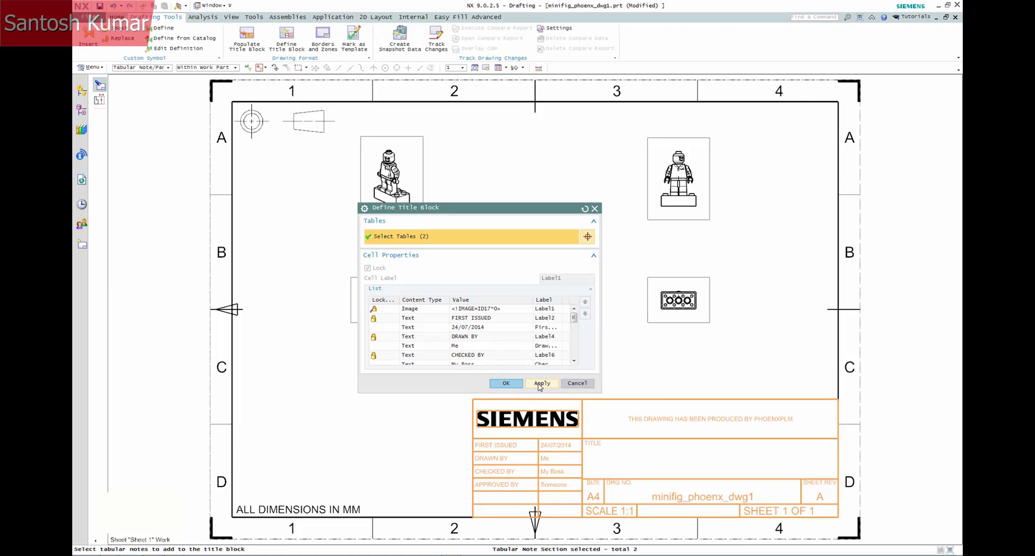
middle_click(487, 312)
left_click(452, 239)
left_click(531, 410, "shift")
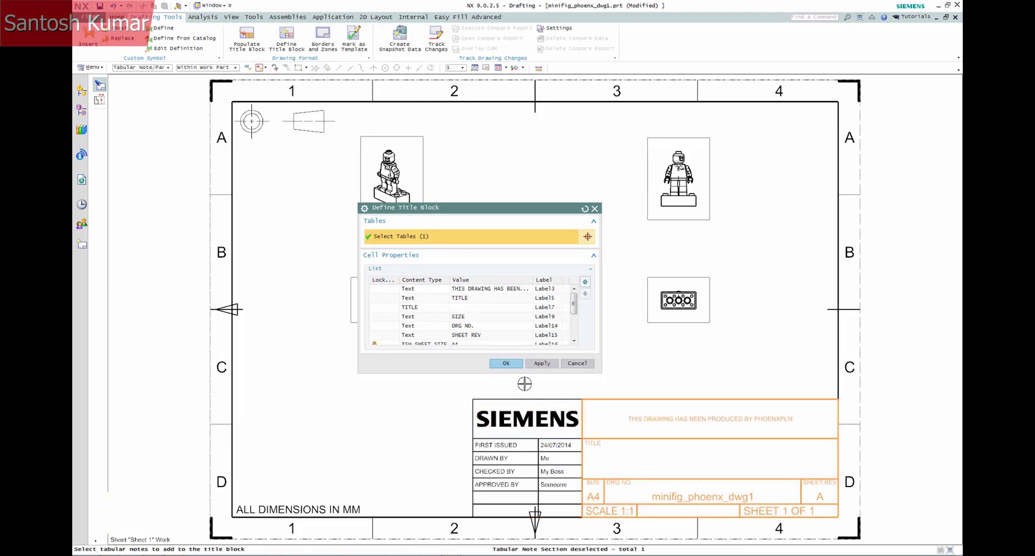
left_click(506, 363)
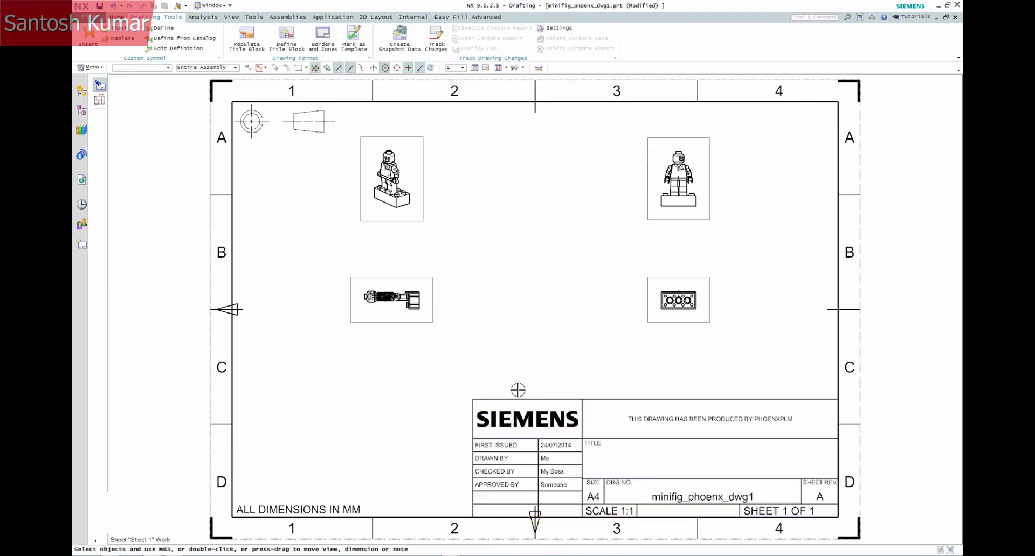
- Delete the SIEMENS logo from its cell above FIRST ISSUED
left_click(525, 418)
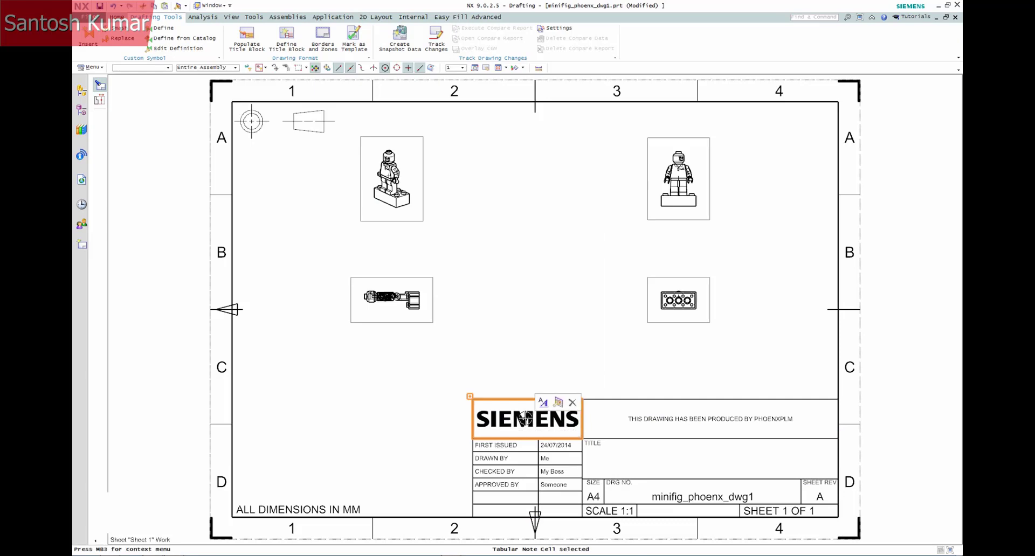
double_click(525, 418)
key("Delete")
key("Return")
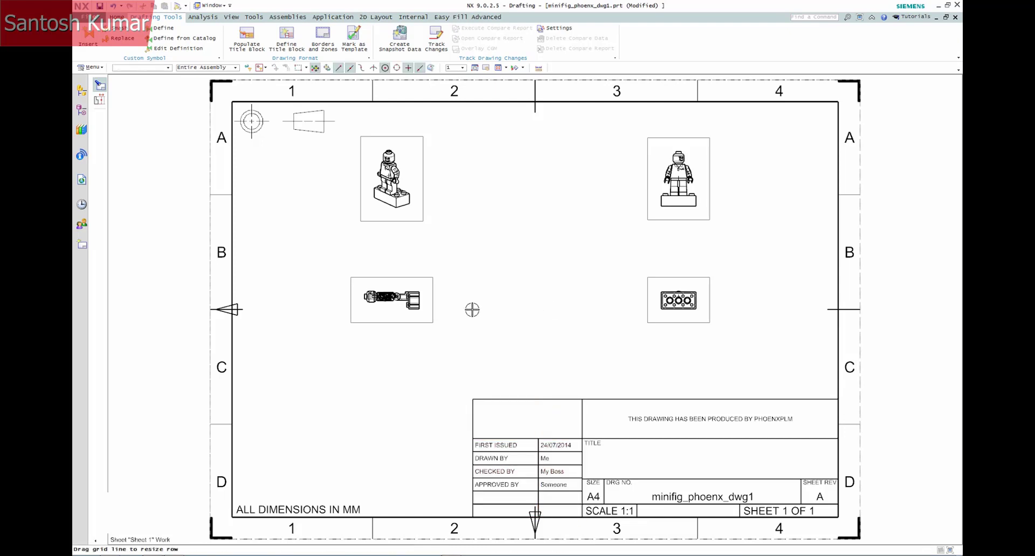
- Import an image from the Drafting_Templates folder into the empty logo cell, showing the image files with their details
right_click(517, 416)
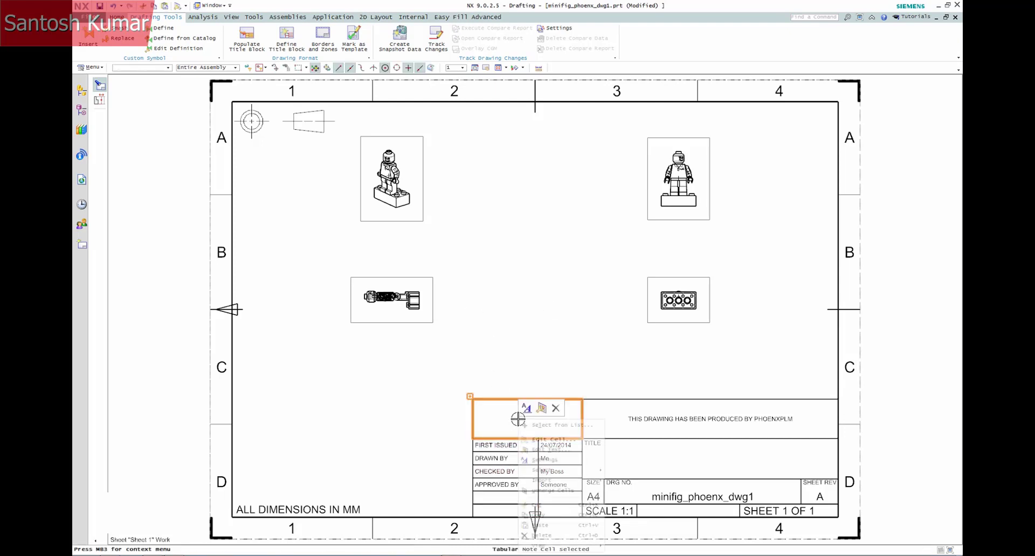
mouse_move(544, 481)
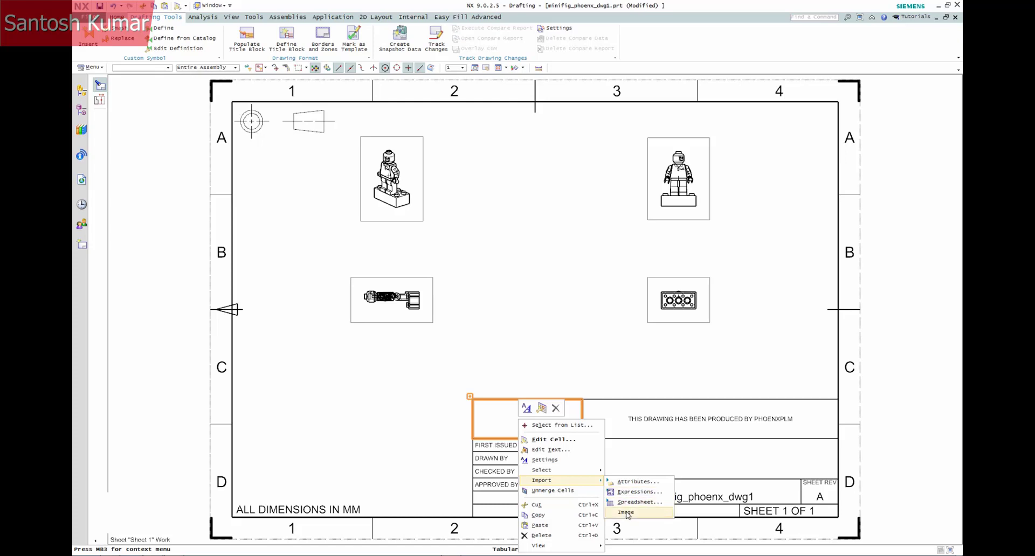
left_click(628, 502)
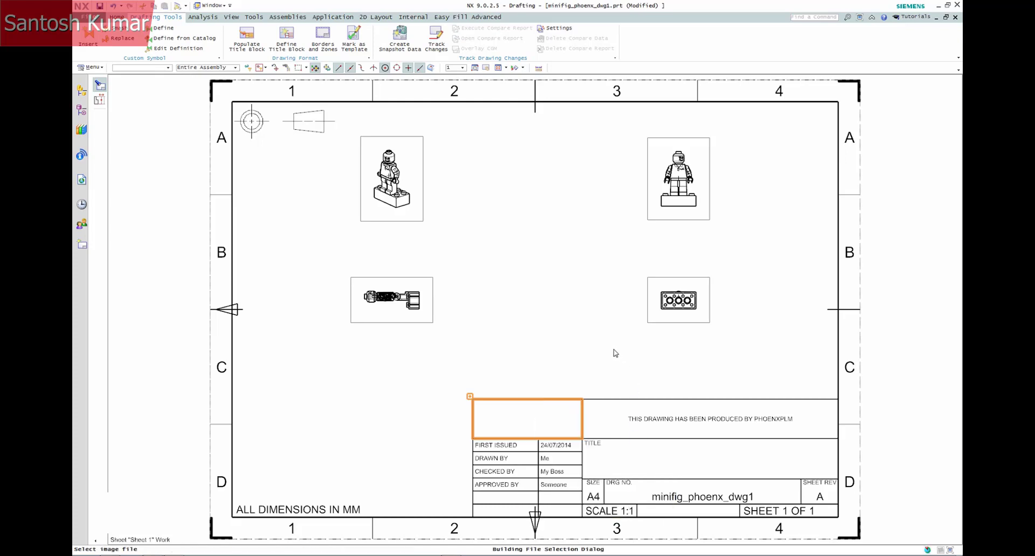
left_click(400, 213)
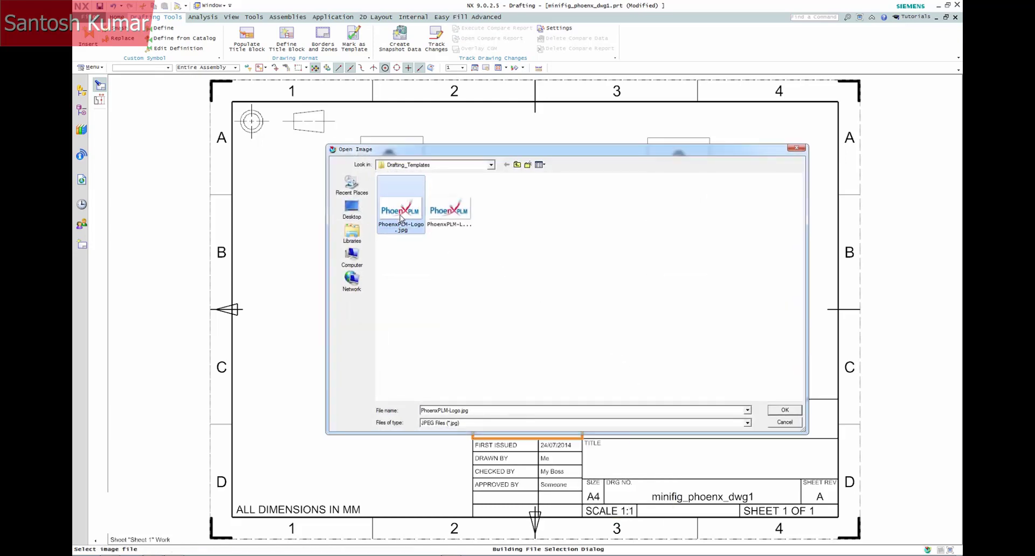
left_click(541, 165)
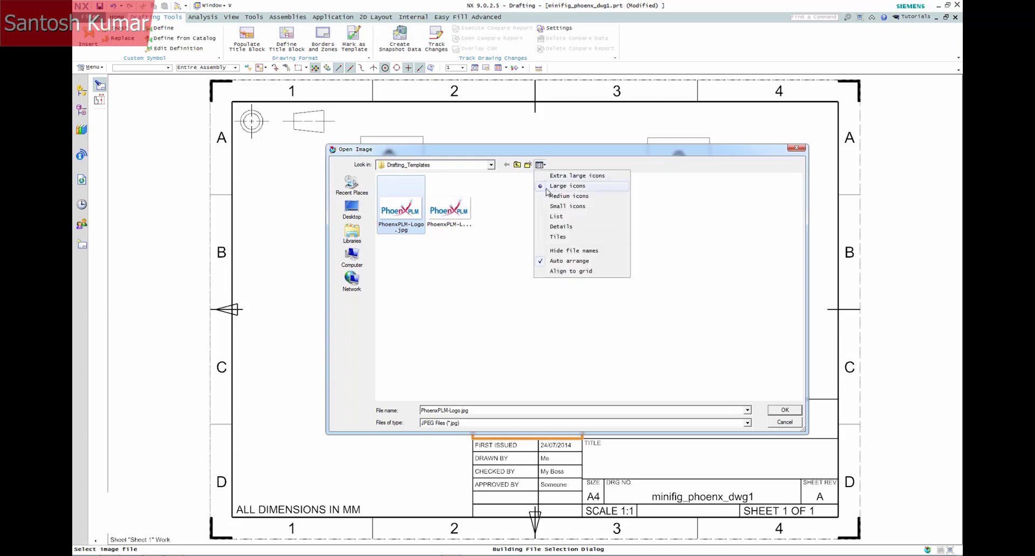
left_click(555, 227)
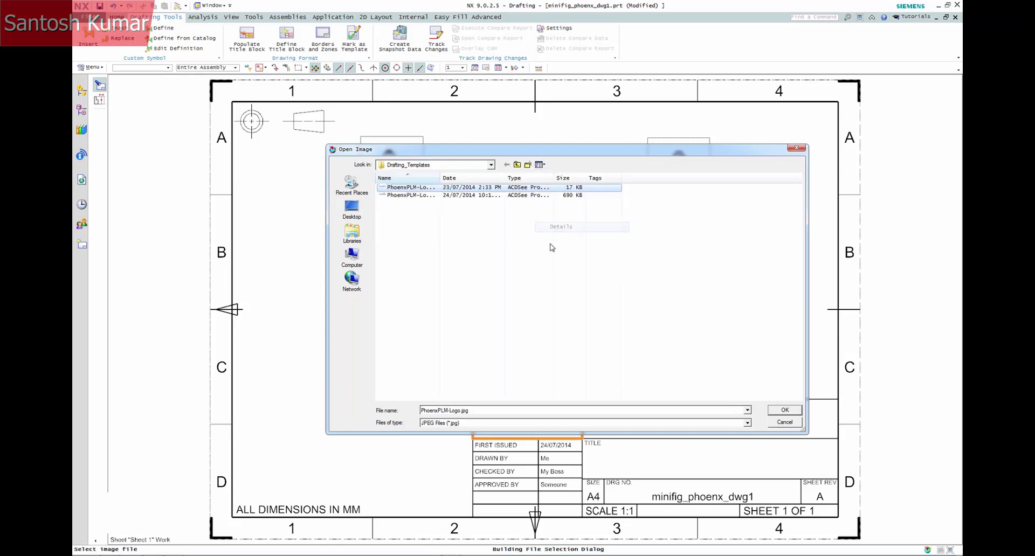
double_click(441, 178)
key("Return")
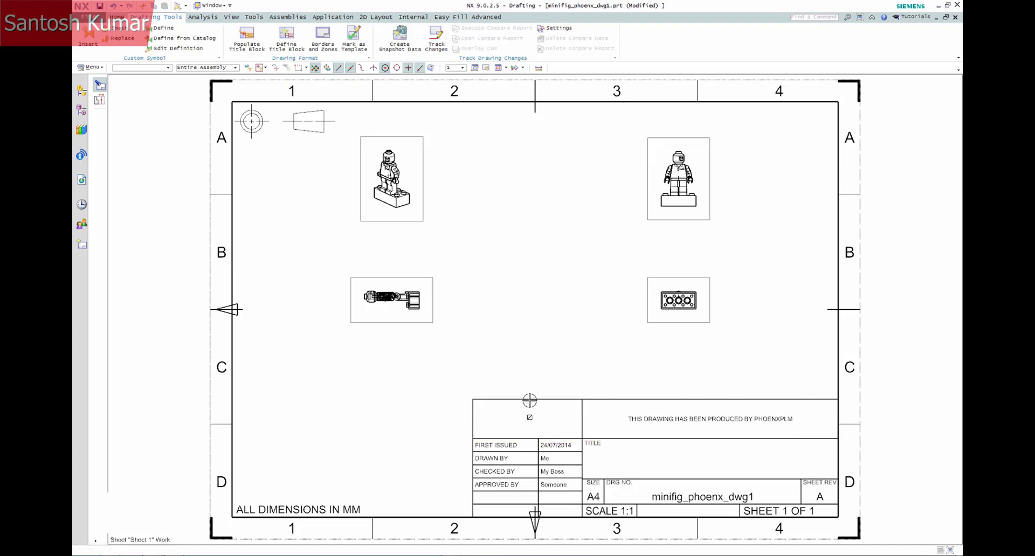
- Import PhoenxPLM-Logo-small.jpg into the logo cell, overwriting its existing content
right_click(519, 412)
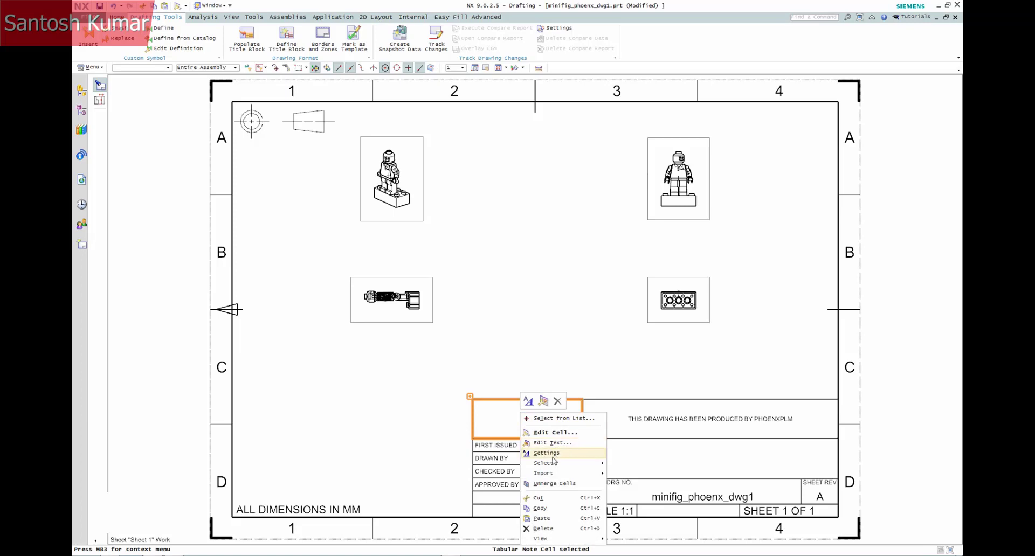
mouse_move(554, 474)
left_click(625, 506)
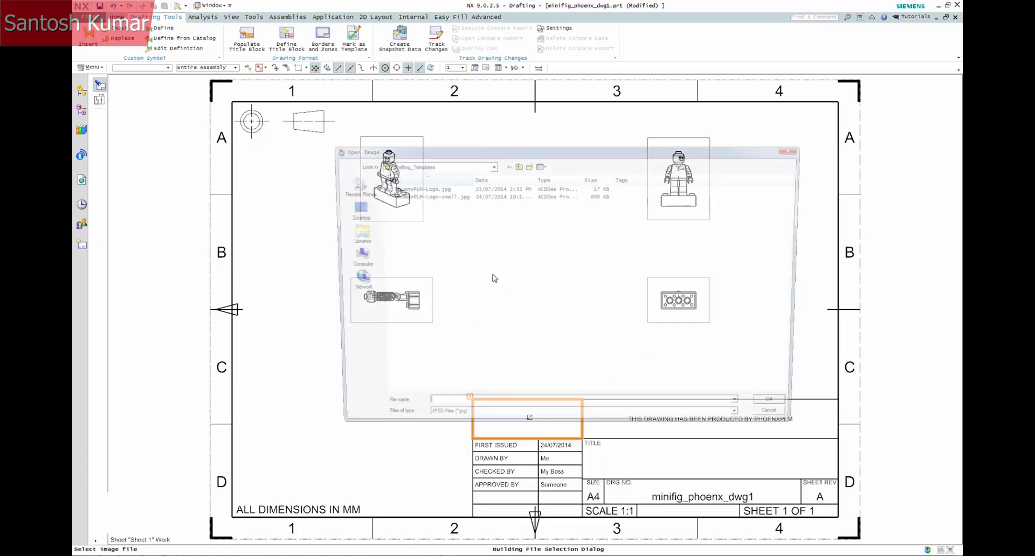
left_click(446, 196)
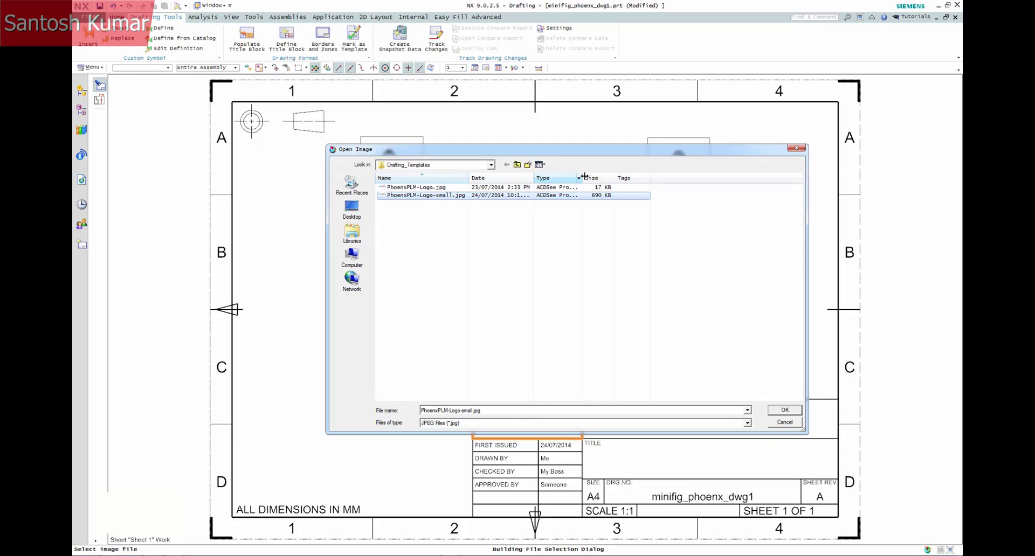
double_click(584, 176)
double_click(427, 196)
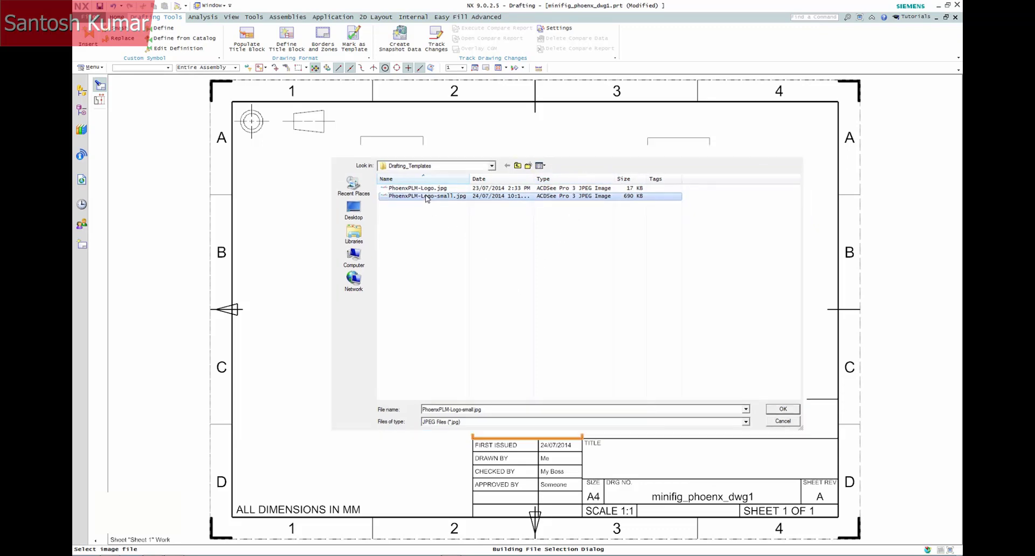
left_click(446, 294)
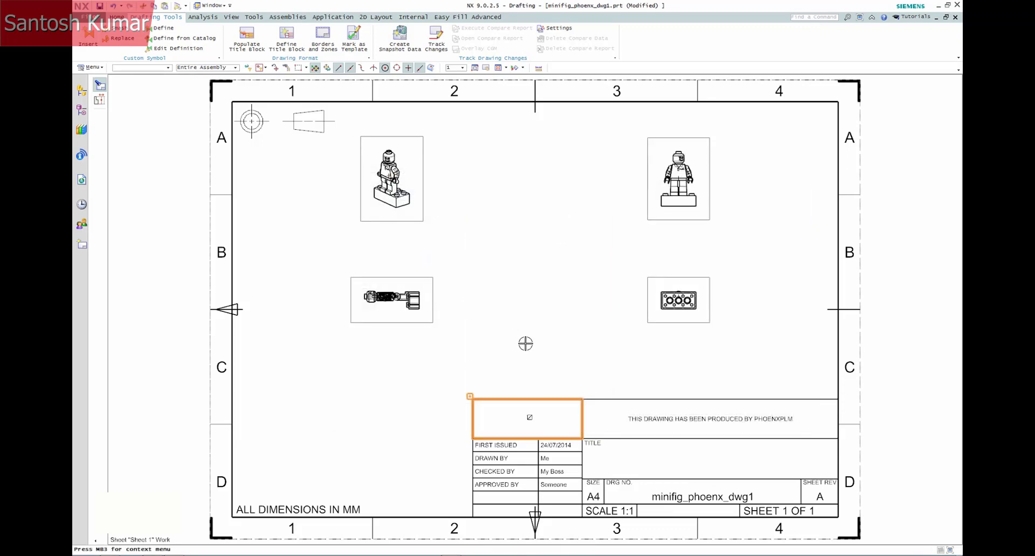
- Enlarge the logo cell by widening its column and increasing its row height
left_click(537, 363)
left_click_drag(473, 412, 406, 415)
left_click_drag(498, 399, 503, 347)
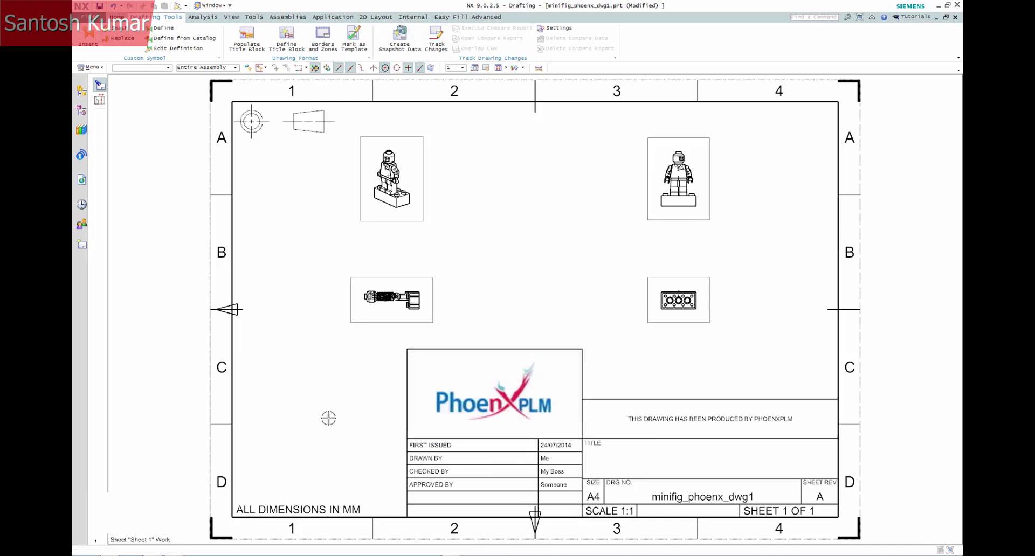
- Import PhoenxPLM-Logo.jpg into the enlarged logo cell and overwrite the existing image
left_click(475, 377)
right_click(474, 376)
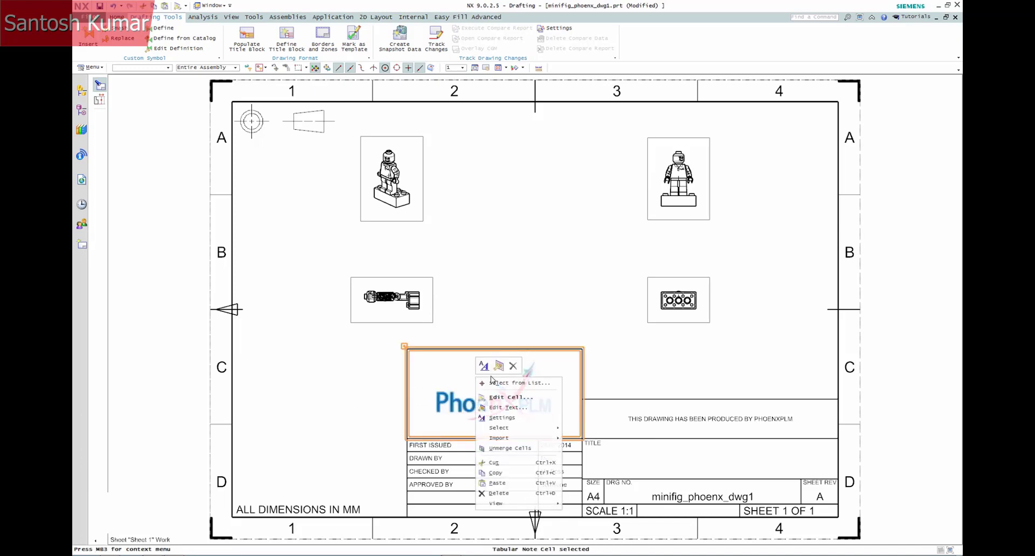
mouse_move(518, 437)
left_click(584, 470)
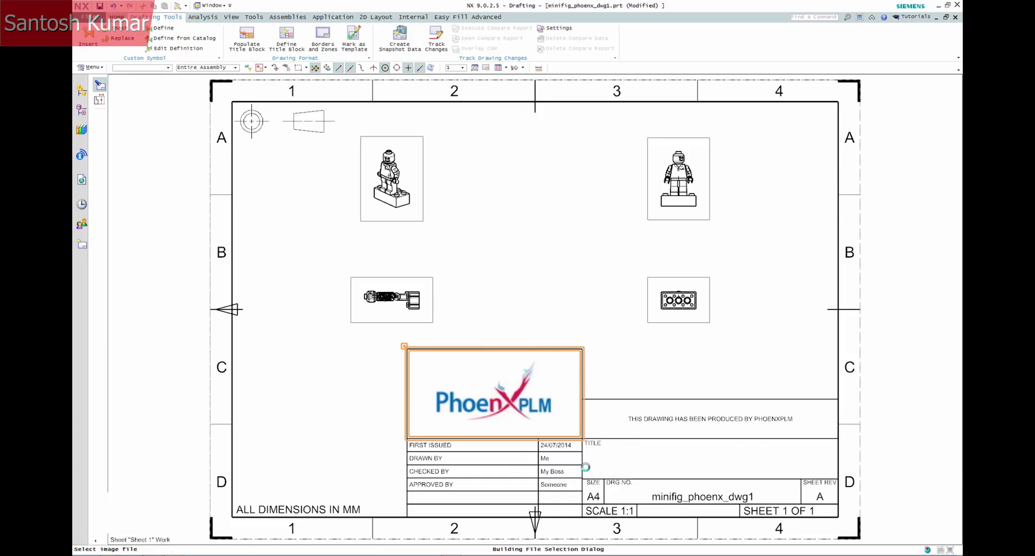
left_click(416, 187)
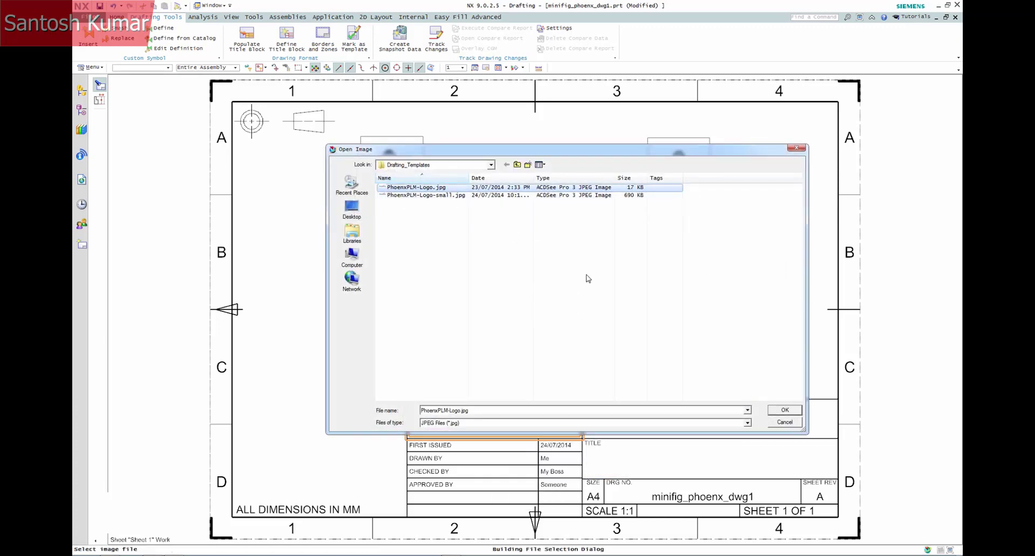
left_click(784, 410)
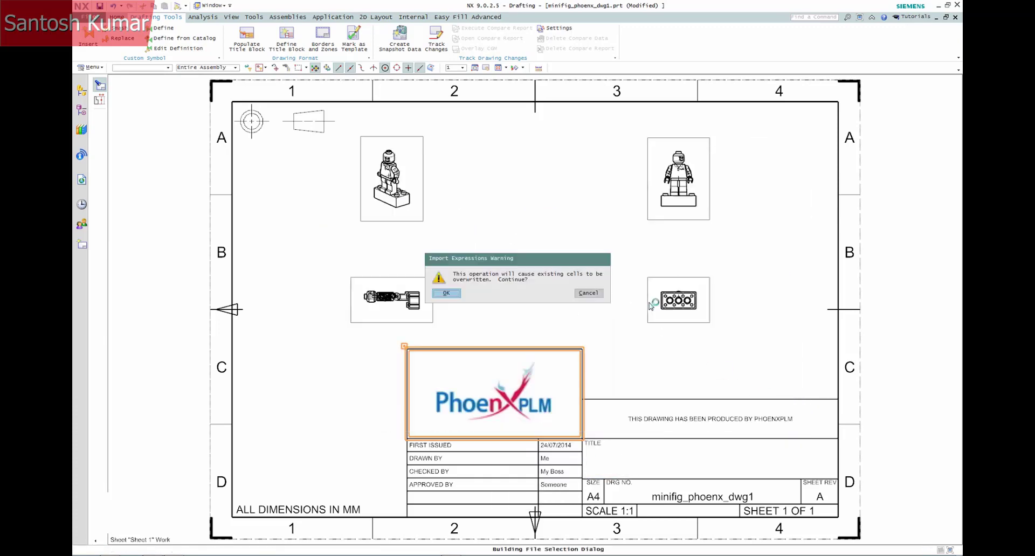
left_click(447, 293)
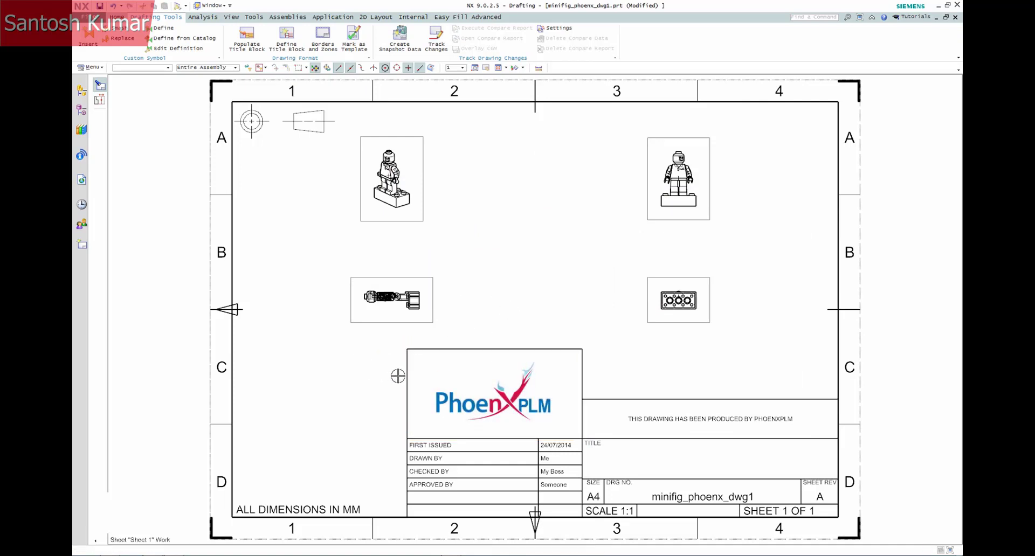
- Shrink the logo cell back level with the note cell's upper edge, narrow its column and clear the image reference from its text
left_click_drag(408, 378, 459, 378)
left_click_drag(529, 350, 525, 399)
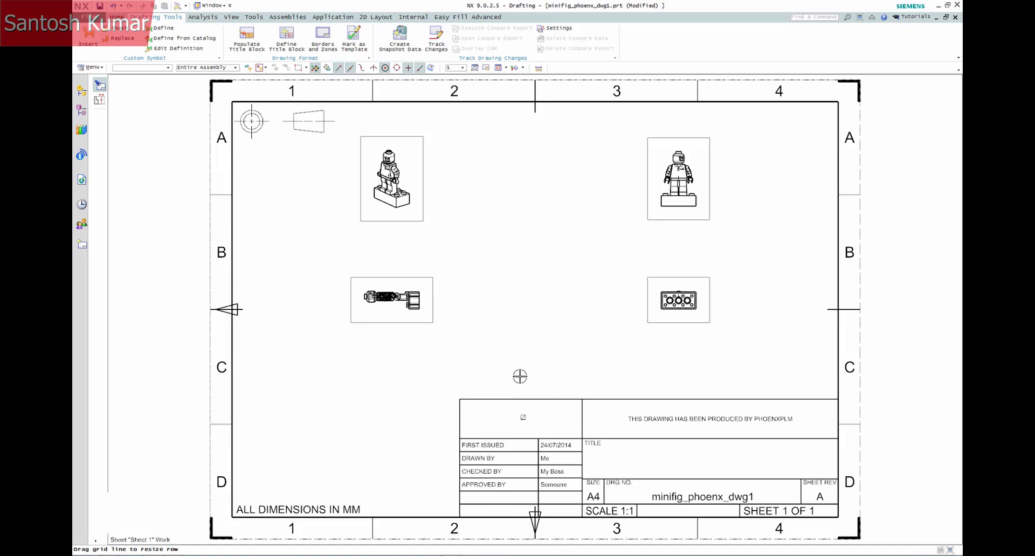
left_click(521, 417)
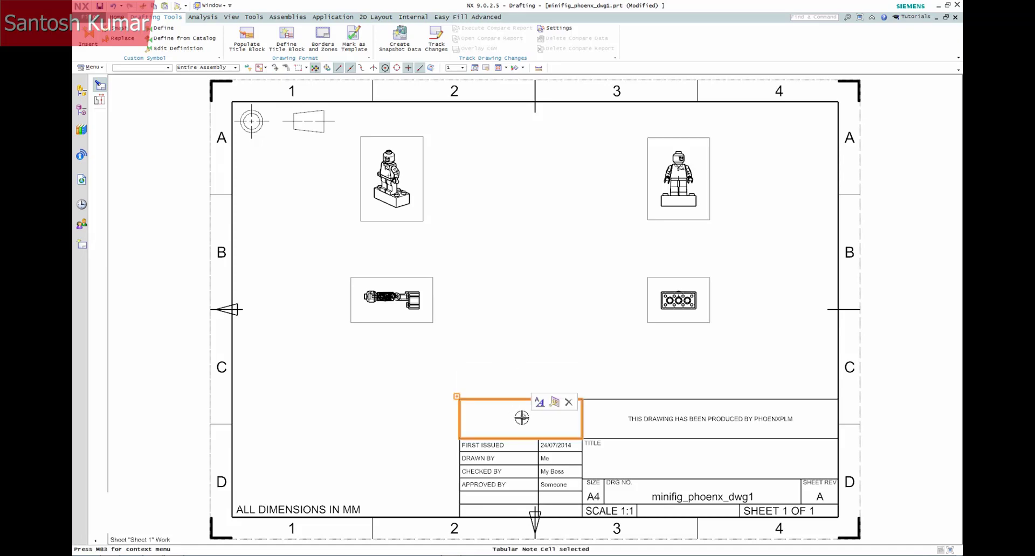
right_click(522, 417)
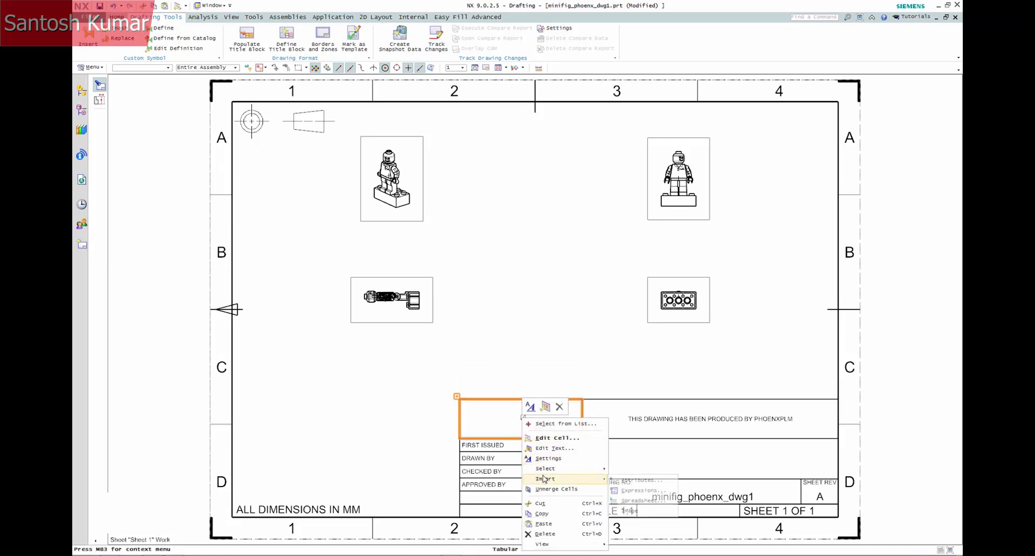
left_click(555, 449)
left_click_drag(410, 251, 313, 254)
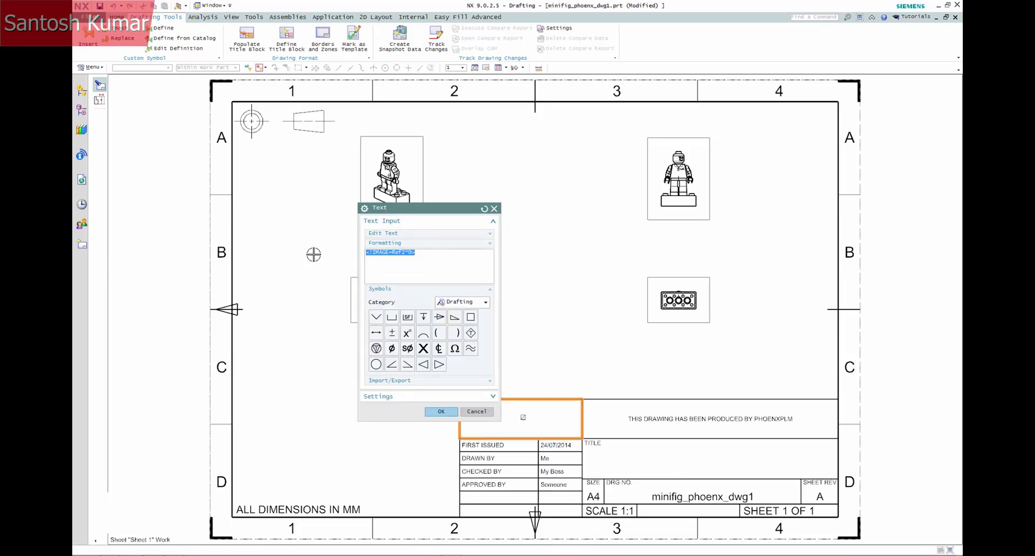
left_click(439, 413)
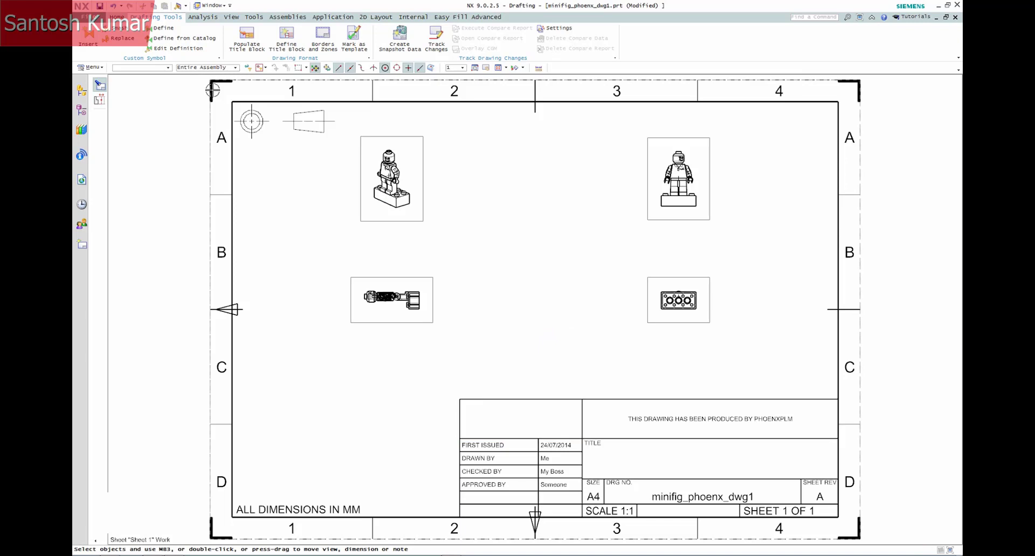
- Insert the PhoenxPLM-Logo image already stored in the part, scale it to about 31.6 × 16.6 mm and place it over the logo cell
left_click(91, 67)
mouse_move(108, 109)
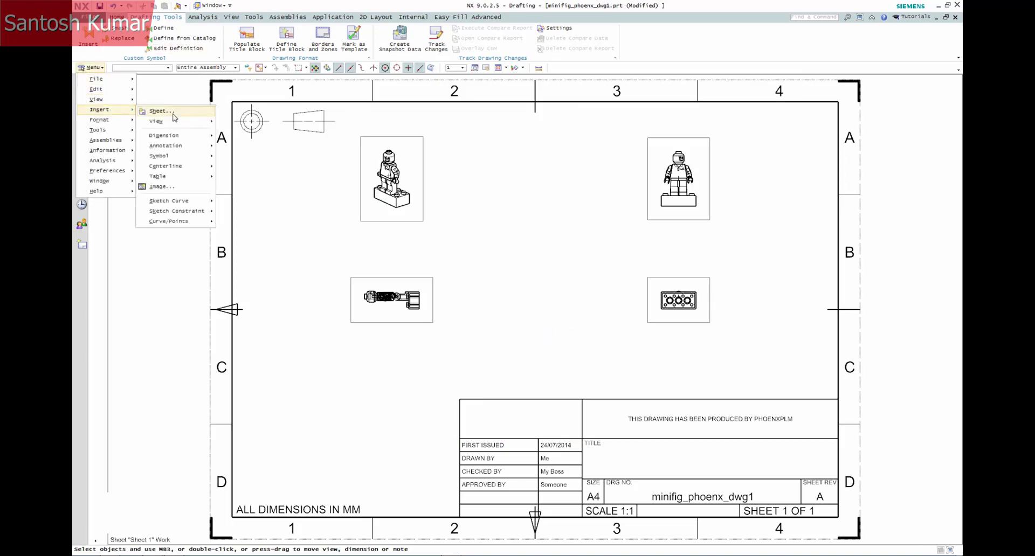
left_click(159, 187)
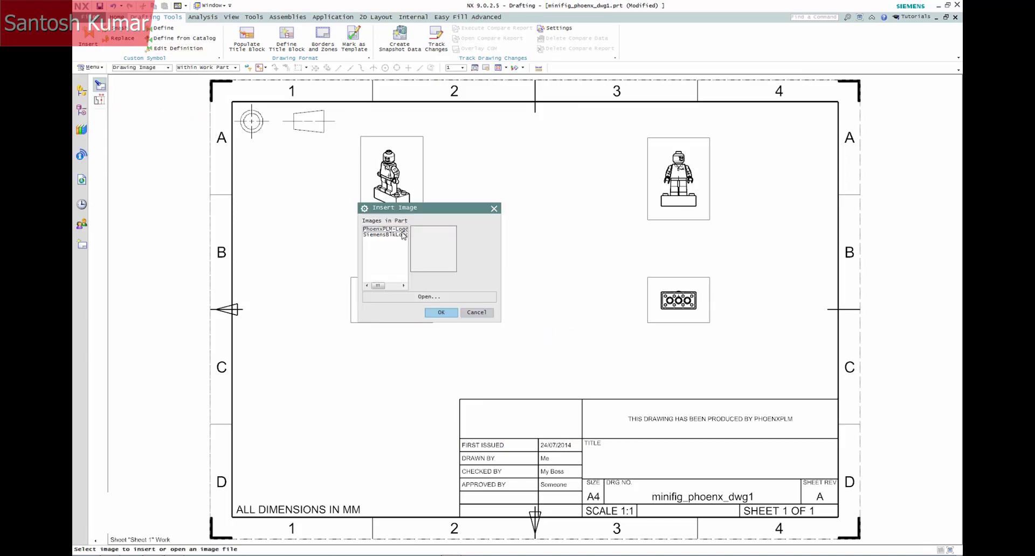
left_click(399, 230)
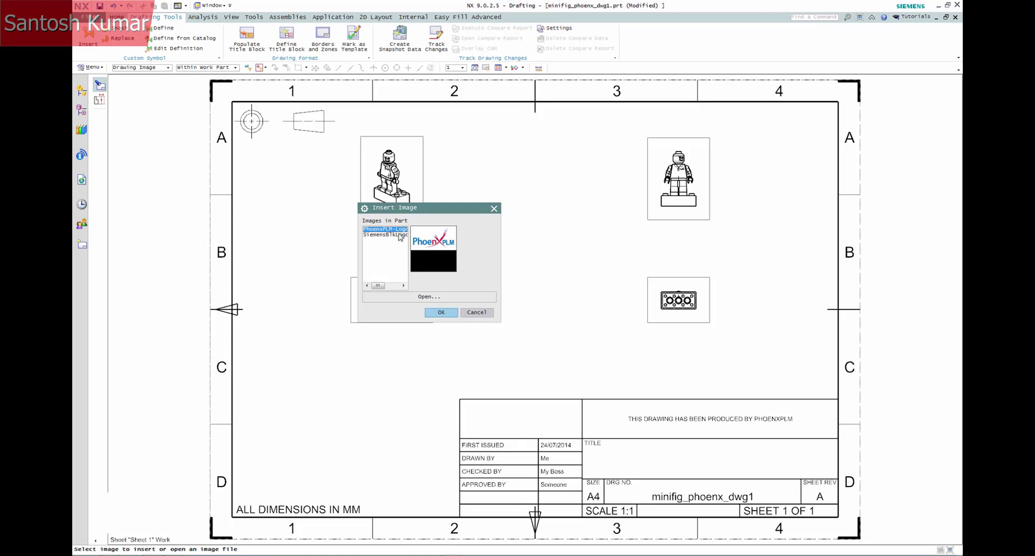
left_click(440, 313)
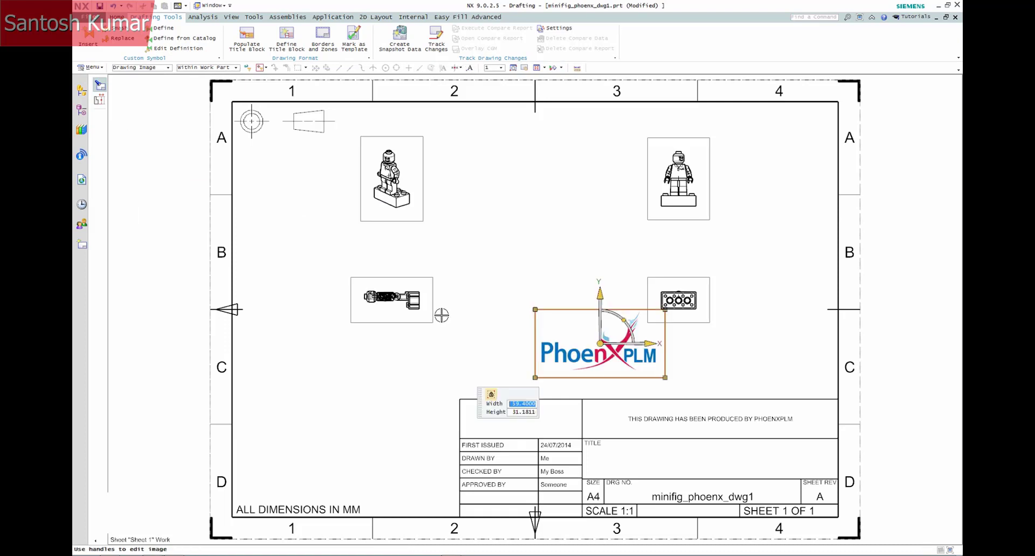
left_click_drag(600, 303, 600, 370)
left_click_drag(667, 373, 551, 413)
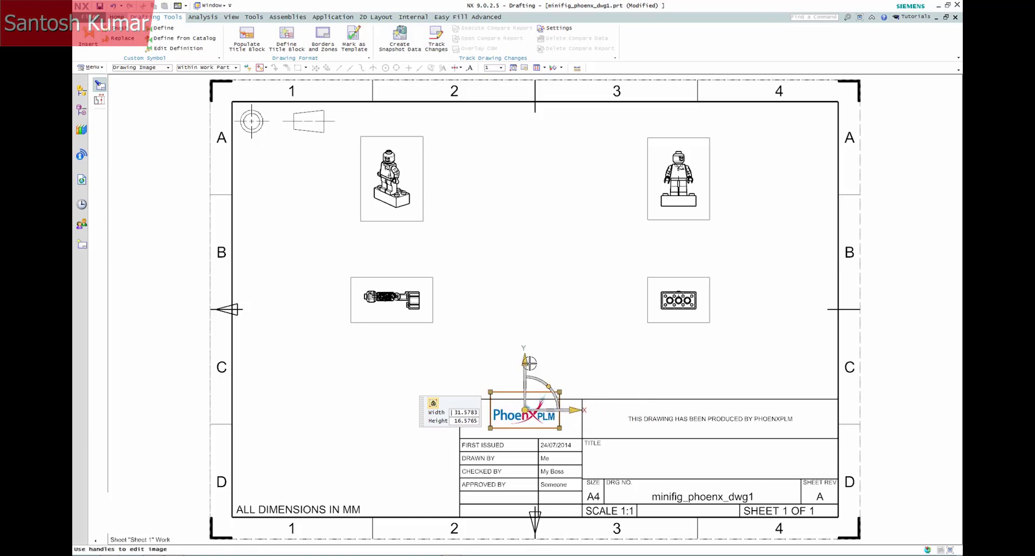
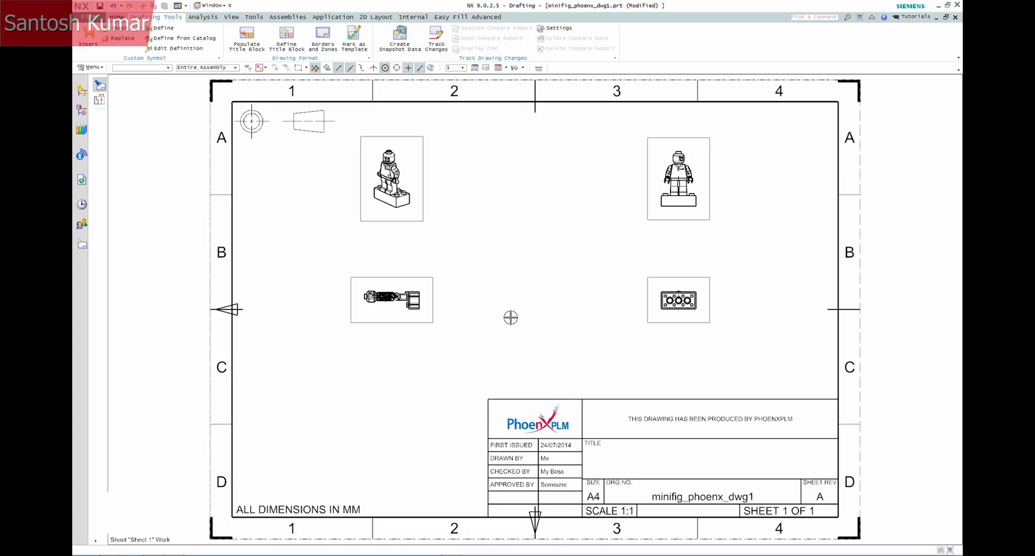
- Shift the PhoenxPLM logo image slightly so it sits centred within the logo cell
mouse_move(474, 378)
left_mouse_down()
mouse_move(550, 417)
mouse_move(609, 472)
left_mouse_up()
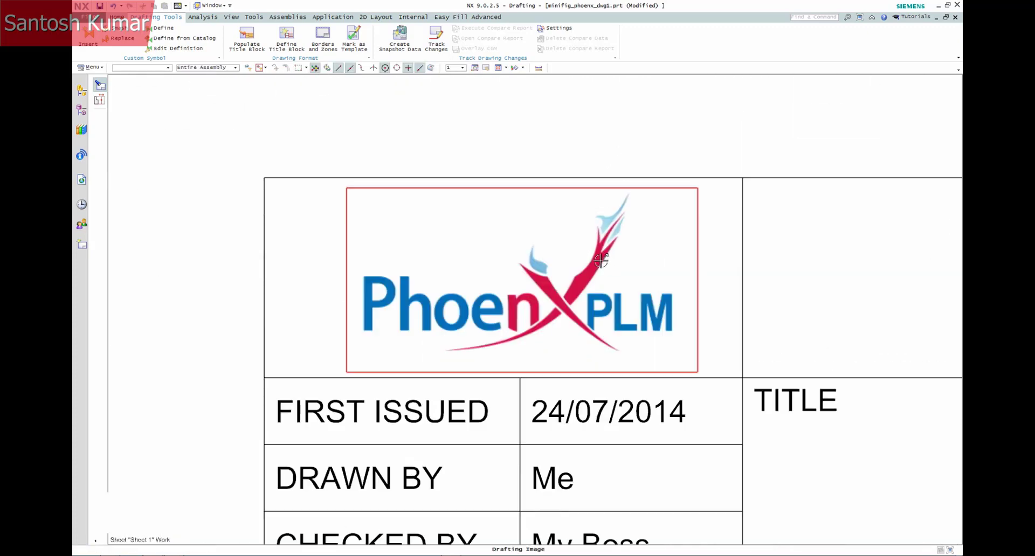
double_click(604, 261)
left_click_drag(576, 284, 556, 284)
mouse_move(508, 232)
left_mouse_down()
mouse_move(503, 210)
mouse_move(500, 231)
left_mouse_up()
middle_click(511, 153)
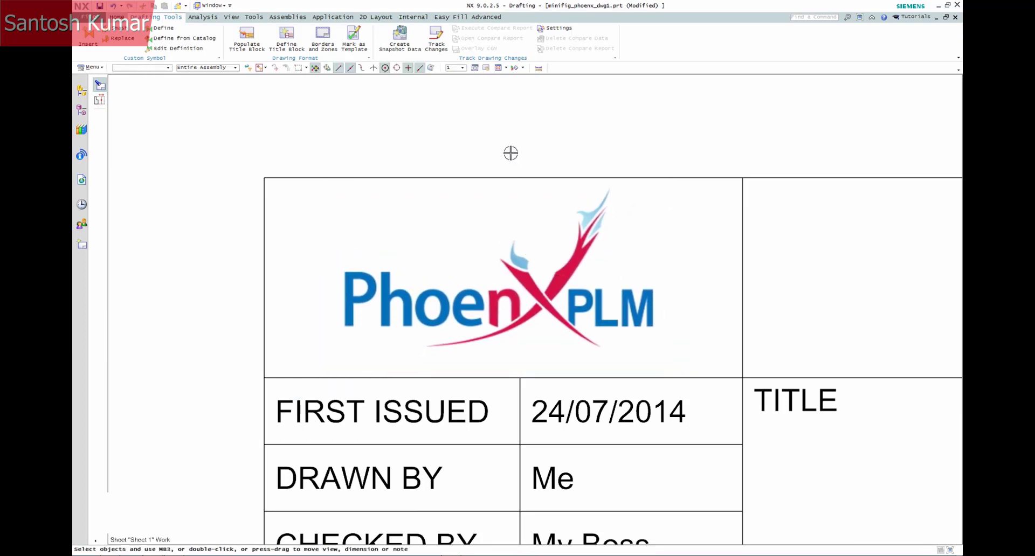
- Move the PhoenxPLM logo image to layer 256
left_click(91, 67)
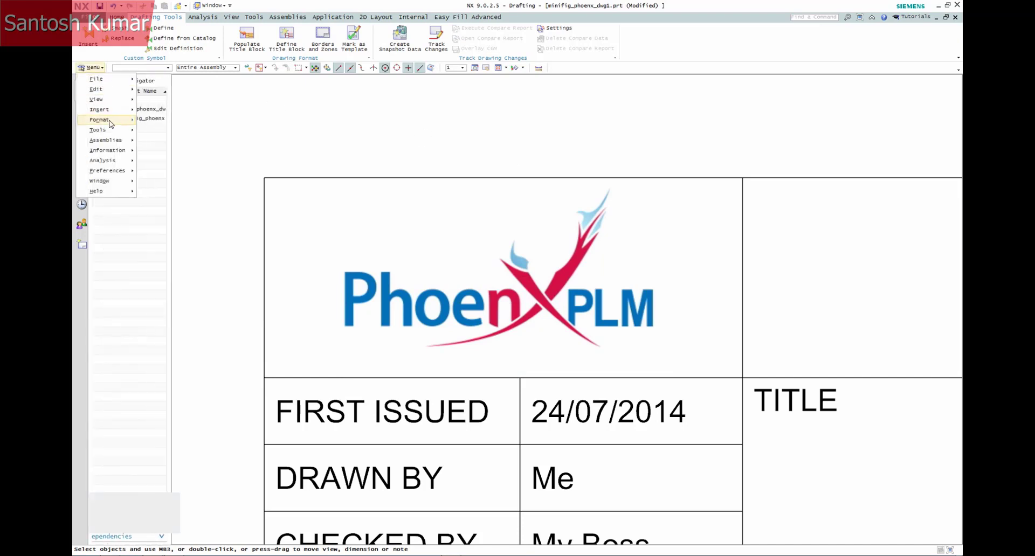
mouse_move(102, 120)
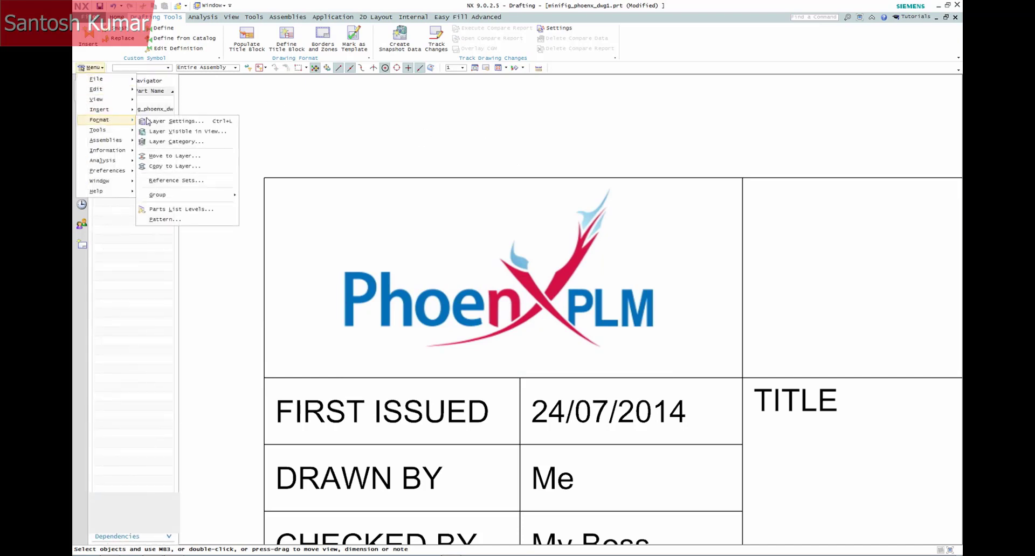
left_click(173, 156)
left_click_drag(416, 213, 201, 151)
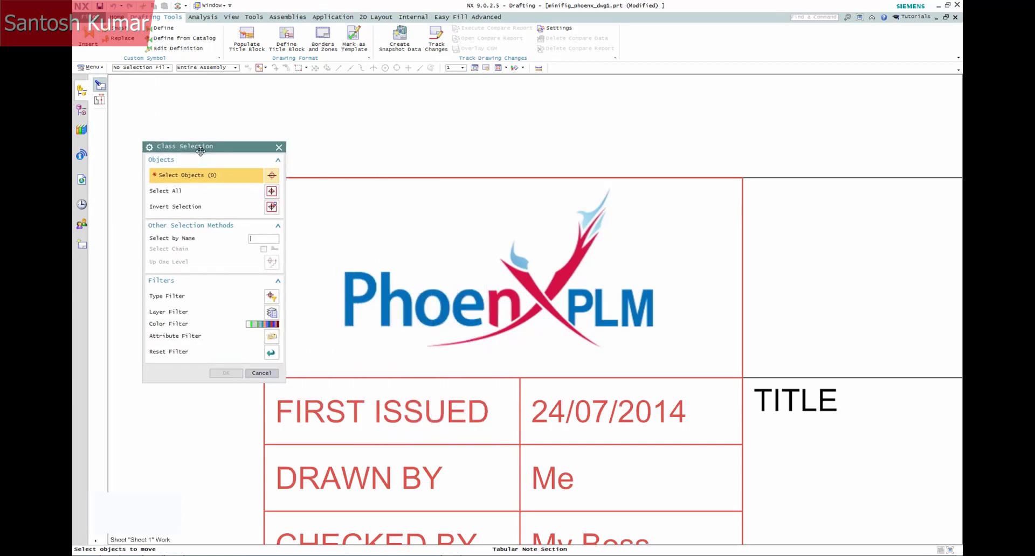
left_click(458, 302)
left_click(488, 313)
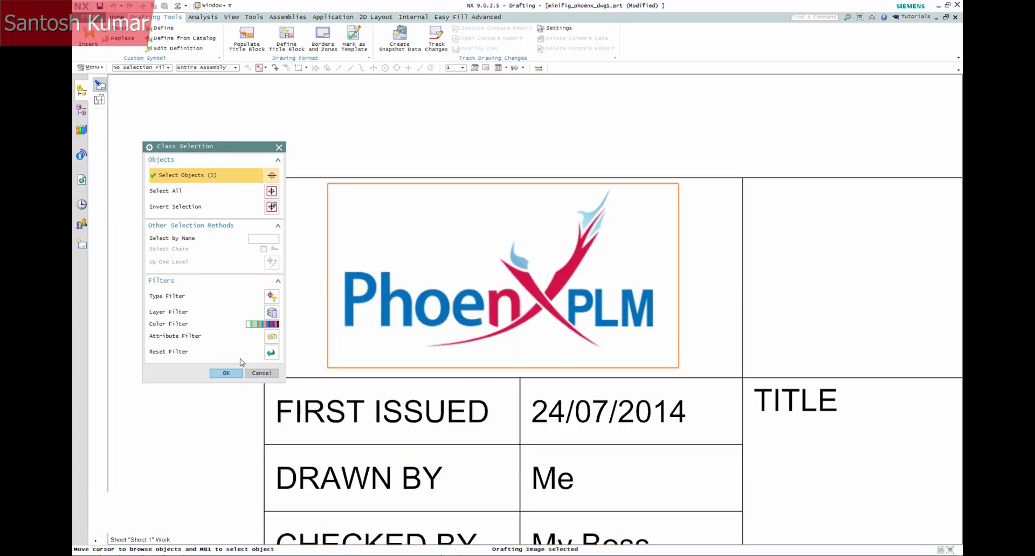
left_click(229, 375)
left_click(180, 247)
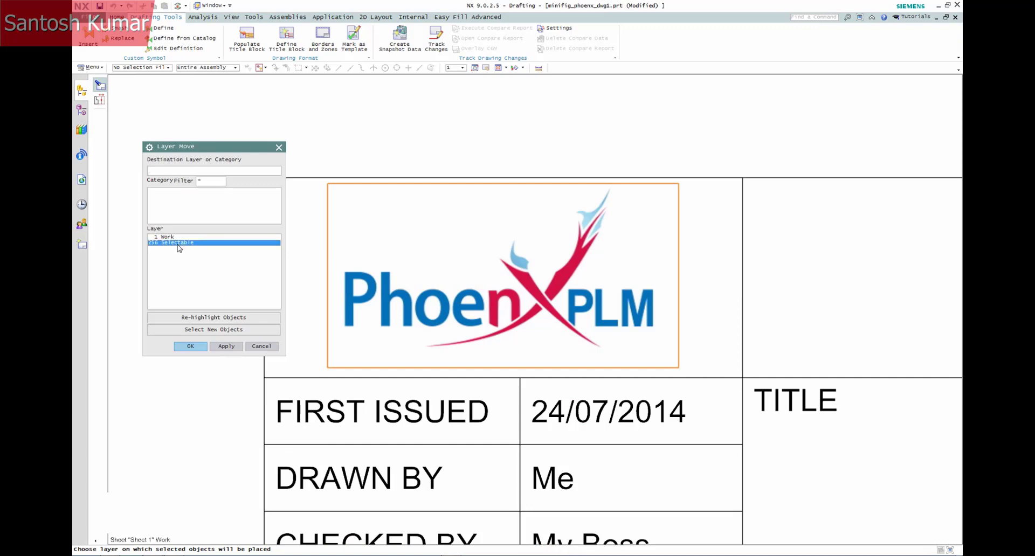
left_click(193, 349)
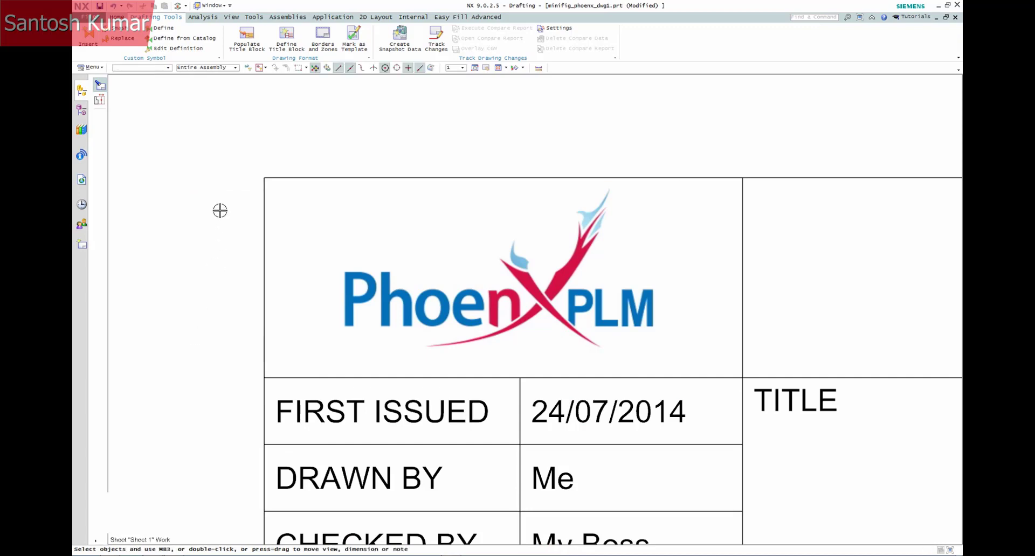
- Edit the title block definition to include the table holding the logo and approval cells
key("ctrl+f")
right_click(626, 402)
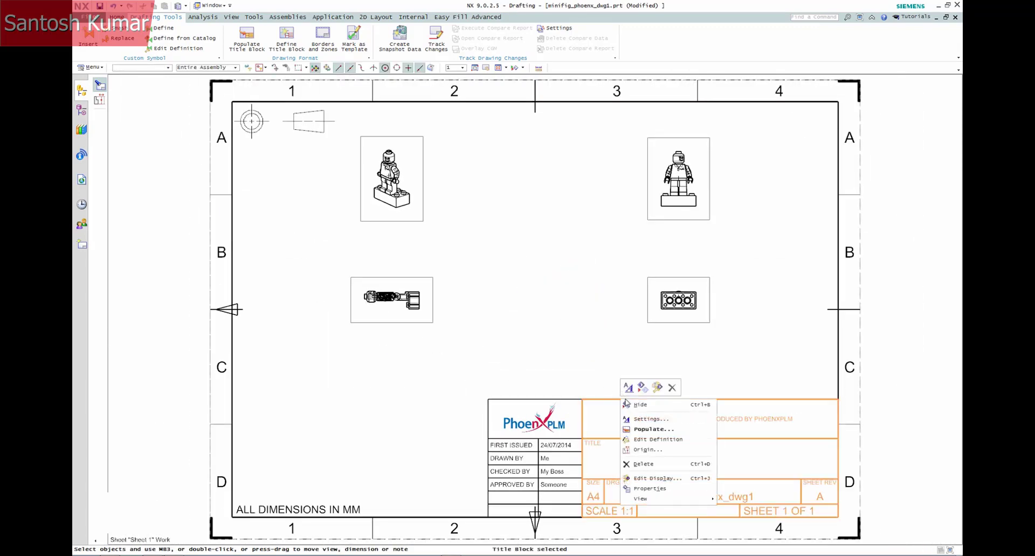
left_click(656, 439)
left_click(231, 175)
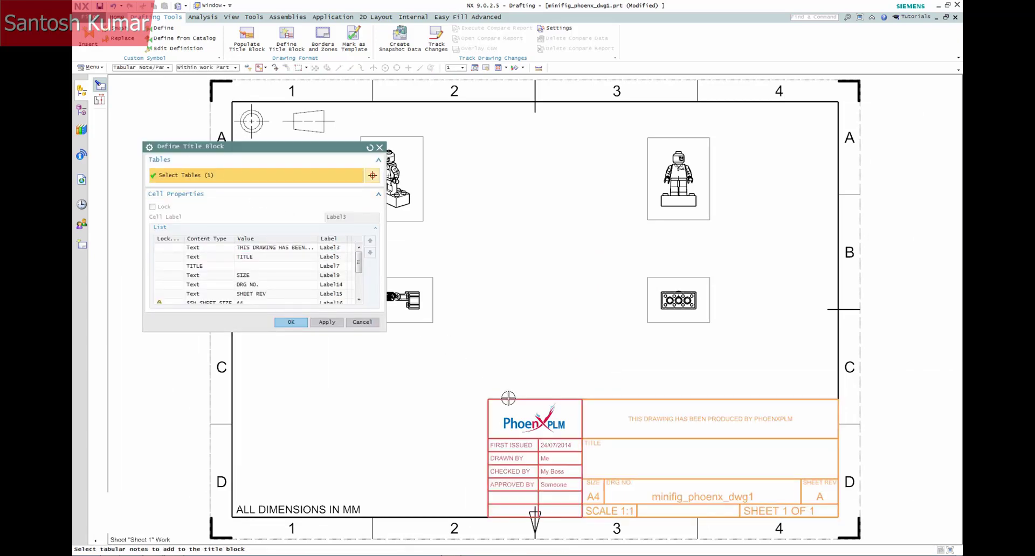
left_click(291, 322)
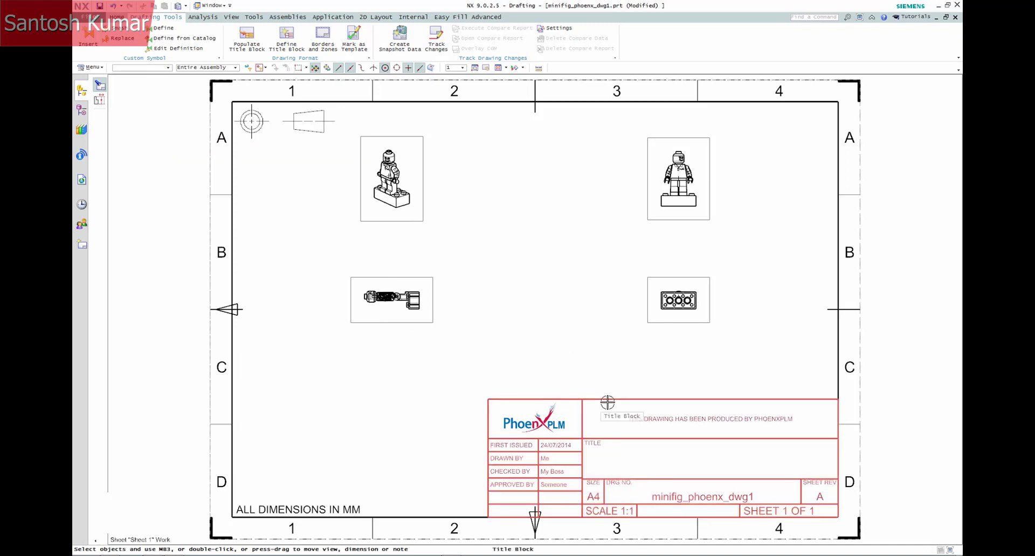
- Make layer 256 visible only in the layer settings
key("ctrl+l")
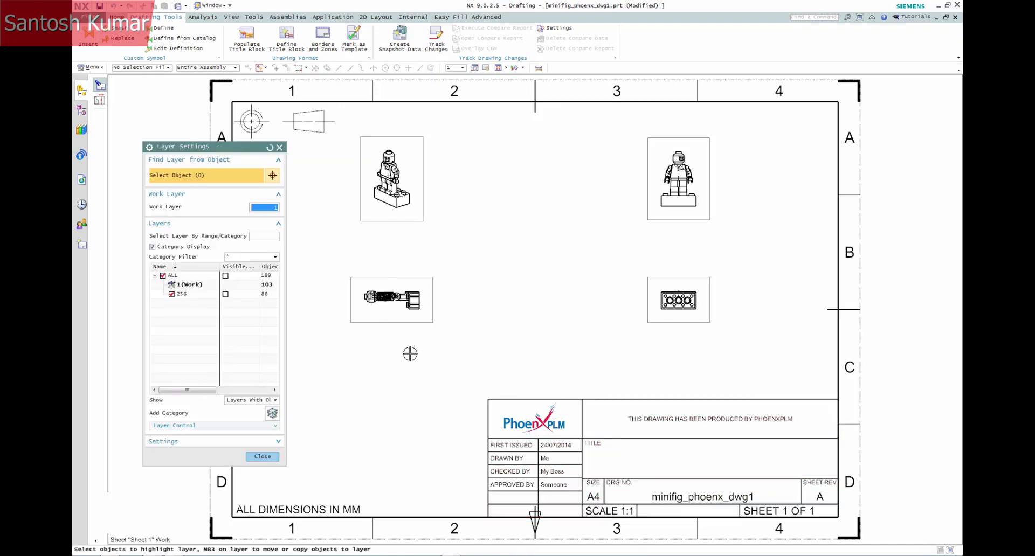
right_click(199, 295)
left_click(233, 346)
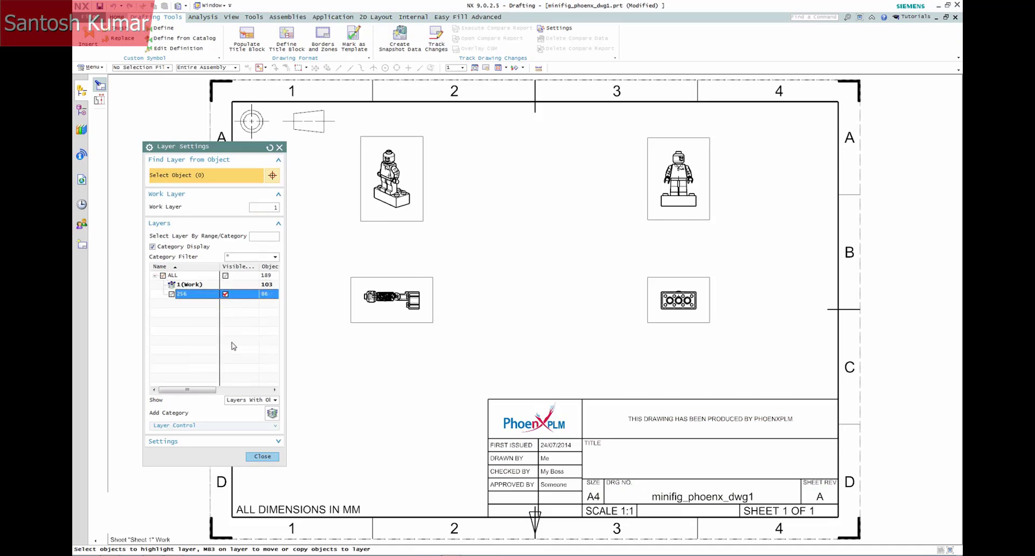
left_click(258, 457)
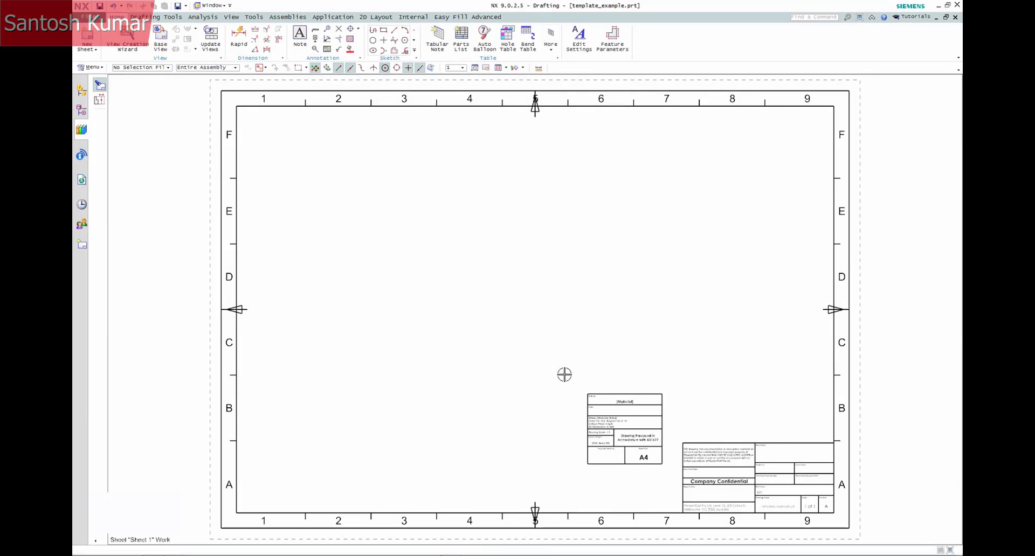
- Examine the underlying text of the Drawing Name value cell and the company address cell in the template_example title block
key("F6")
left_click_drag(564, 374, 842, 521)
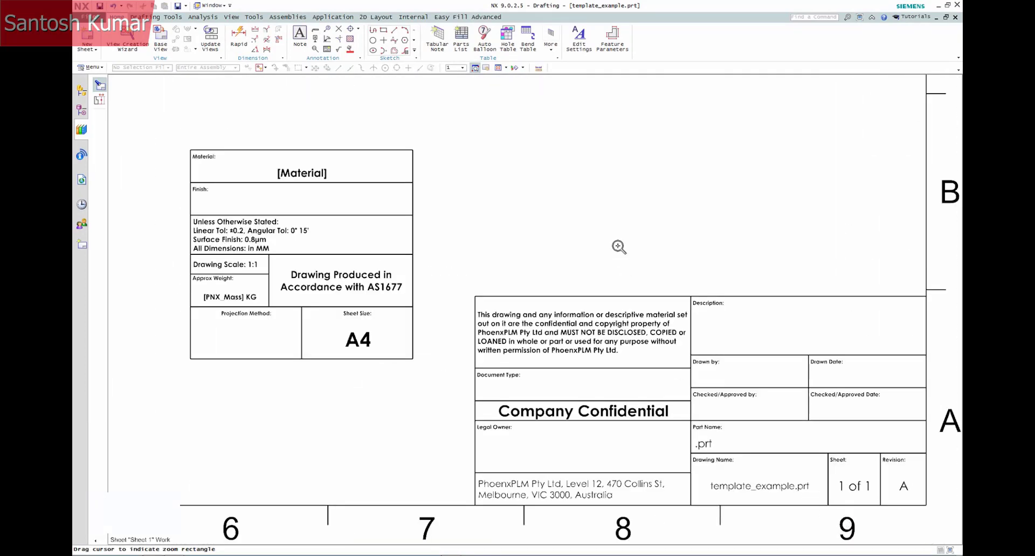
key("Escape")
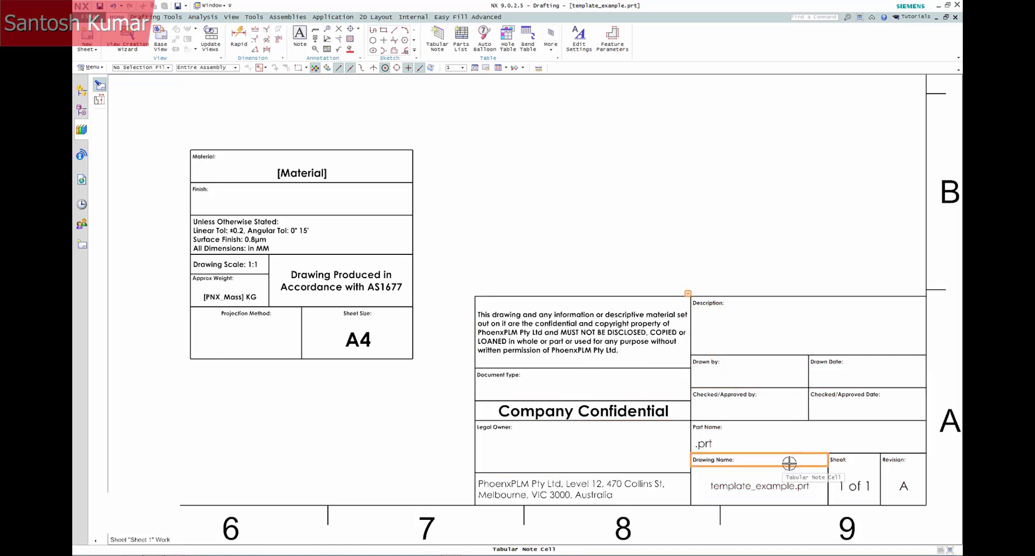
double_click(755, 486)
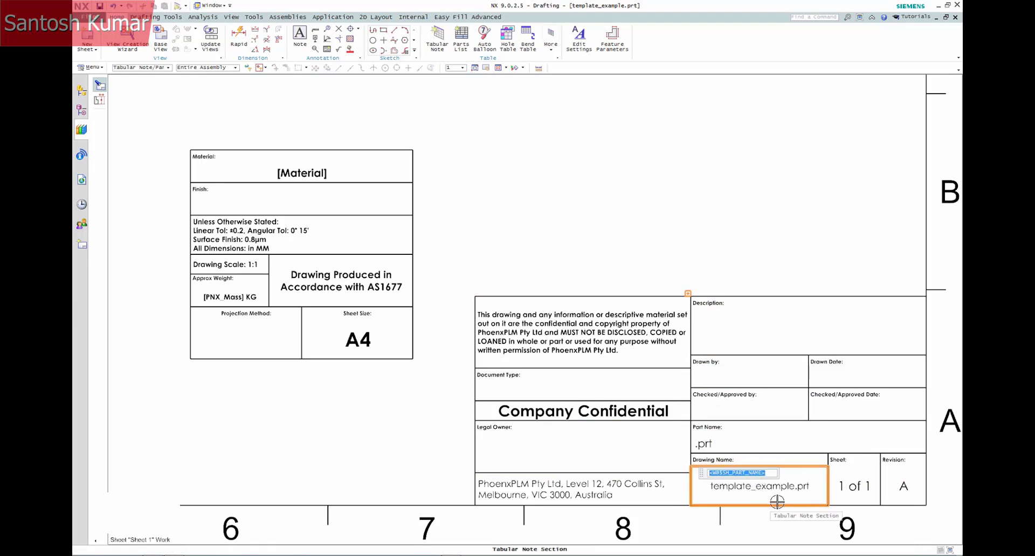
key("Escape")
double_click(577, 487)
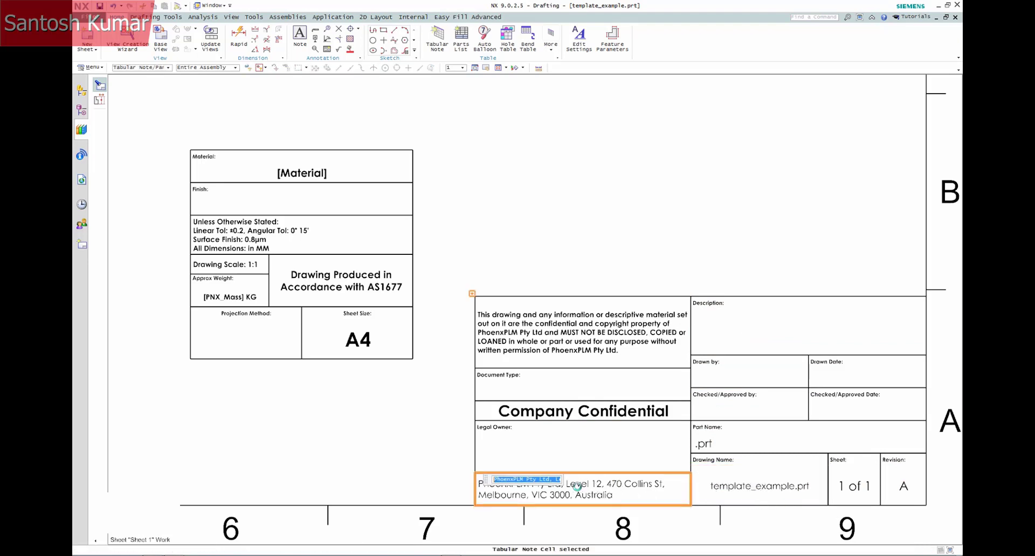
- Examine the full text of the copyright notice cell in an enlarged text editor, then close it without changes
right_click(568, 326)
left_click(590, 352)
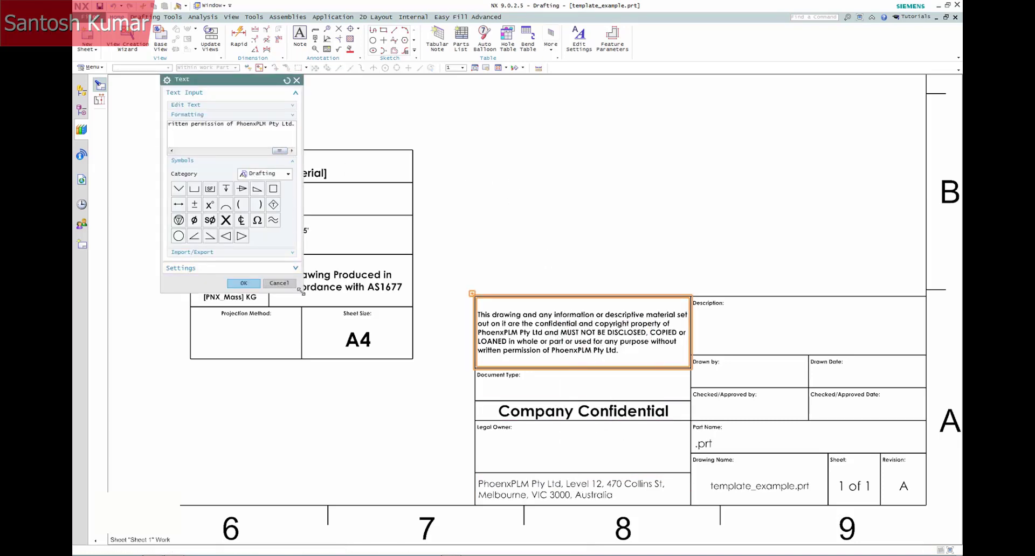
left_click_drag(300, 292, 408, 386)
left_click_drag(379, 248, 219, 247)
left_click(384, 377)
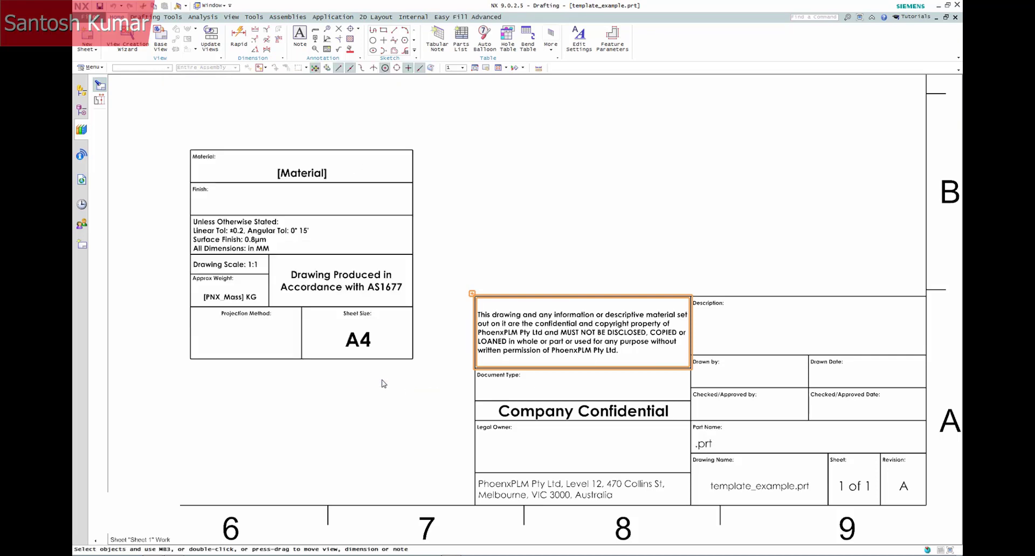
- Examine the attribute reference behind the [Material] cell's text and cancel the edit
right_click(307, 171)
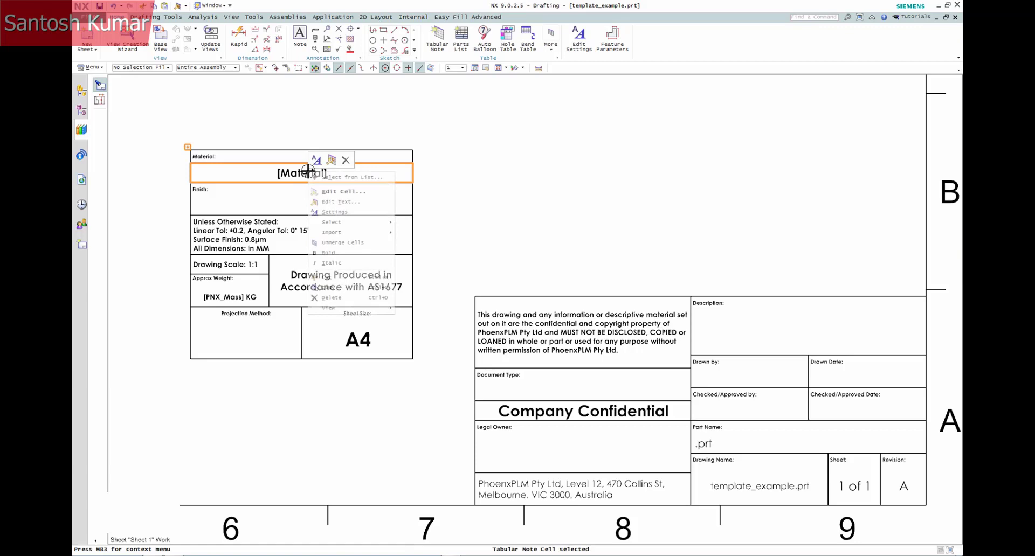
left_click(339, 202)
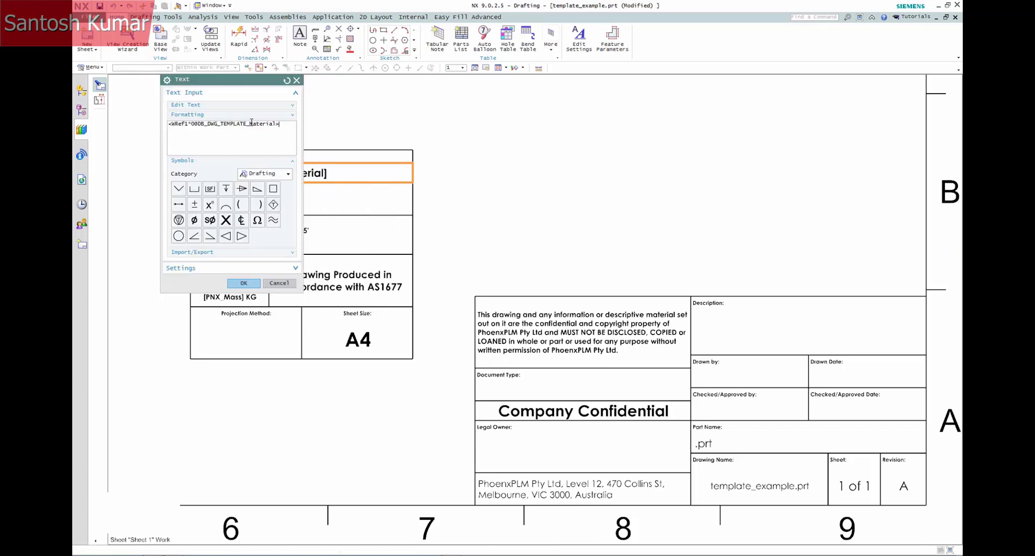
left_click_drag(274, 124, 205, 122)
left_click(278, 284)
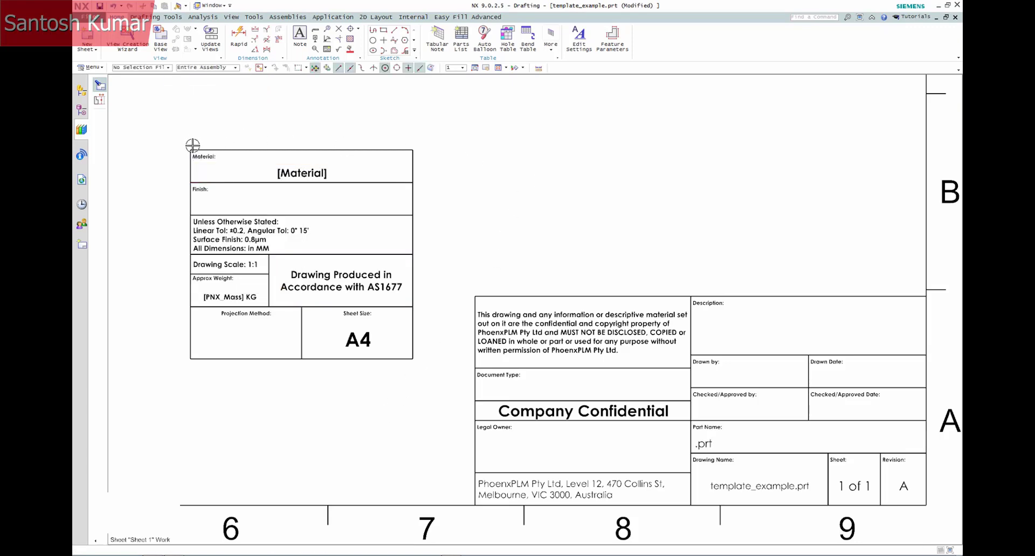
- Move the Material table down onto the bottom border and align it associatively against the copyright notice table with the Origin Tool
left_click_drag(191, 148, 443, 503)
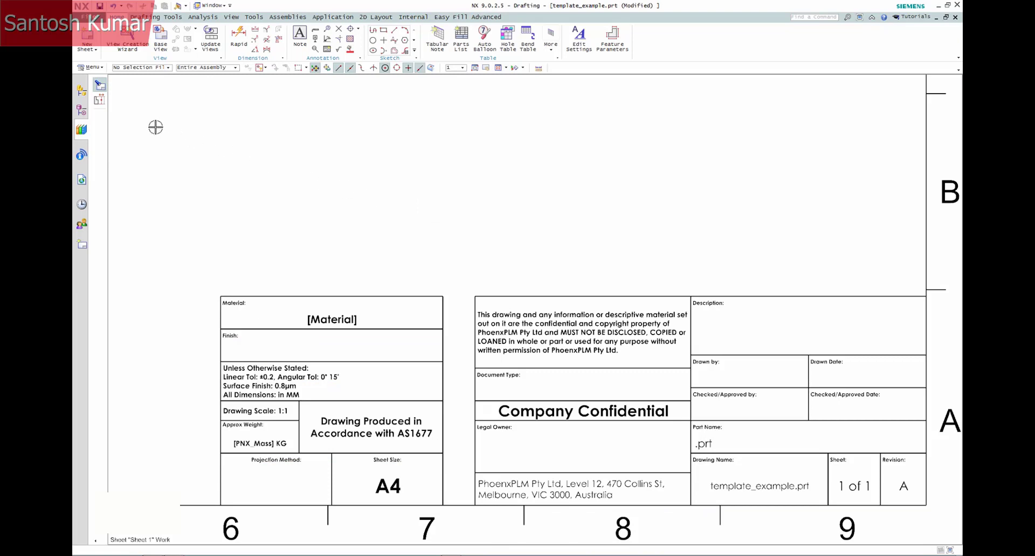
left_click(91, 67)
mouse_move(103, 89)
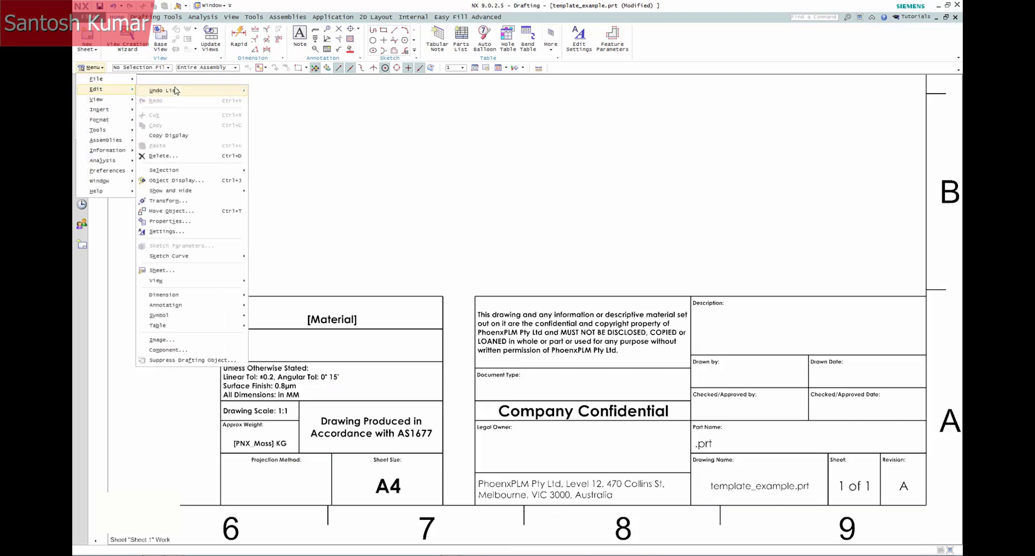
mouse_move(178, 305)
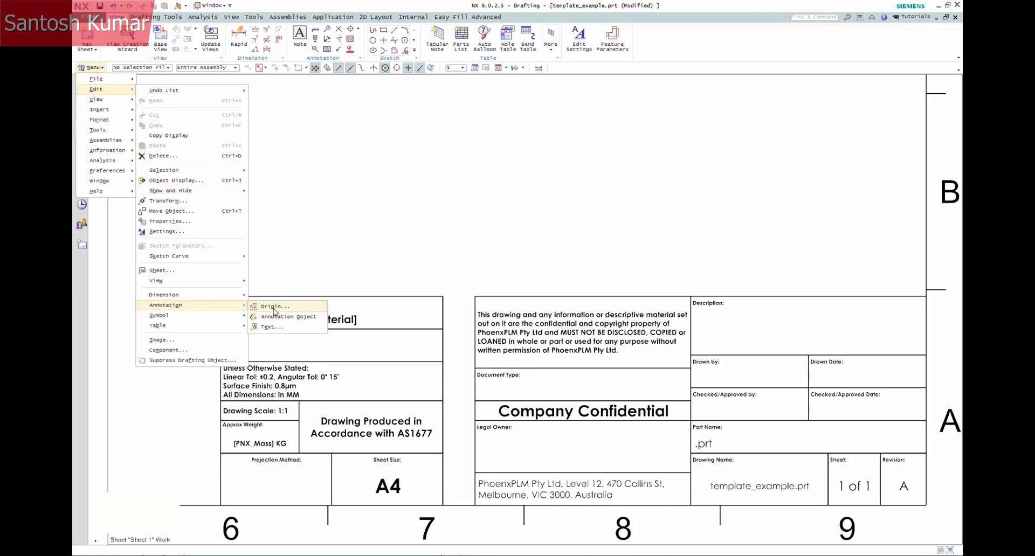
left_click(273, 307)
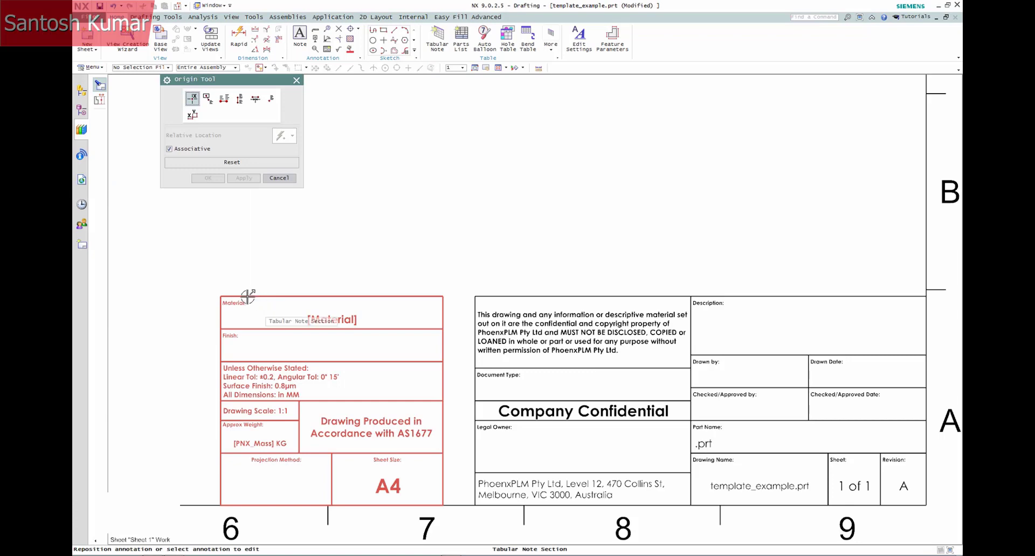
left_click(248, 297)
left_click(240, 102)
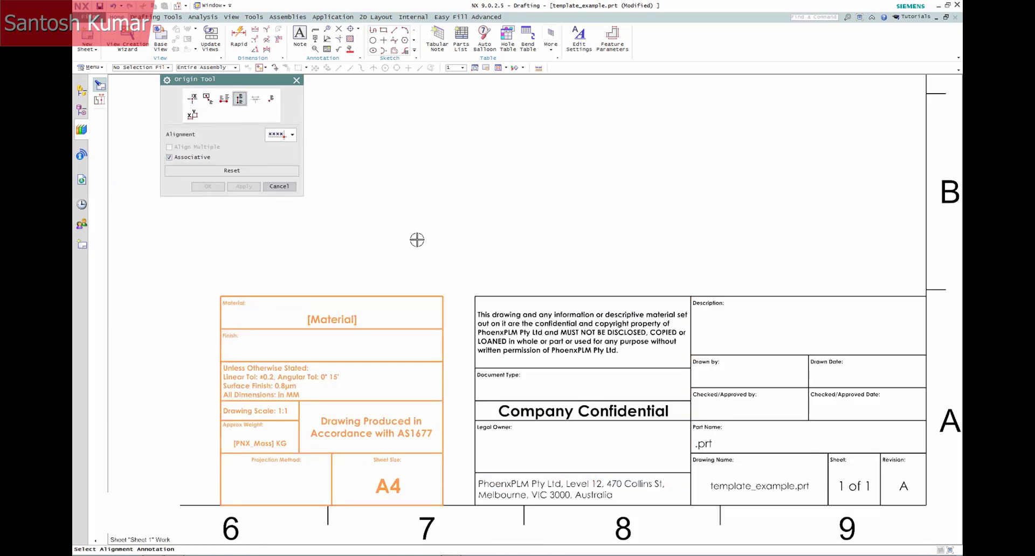
left_click(474, 312)
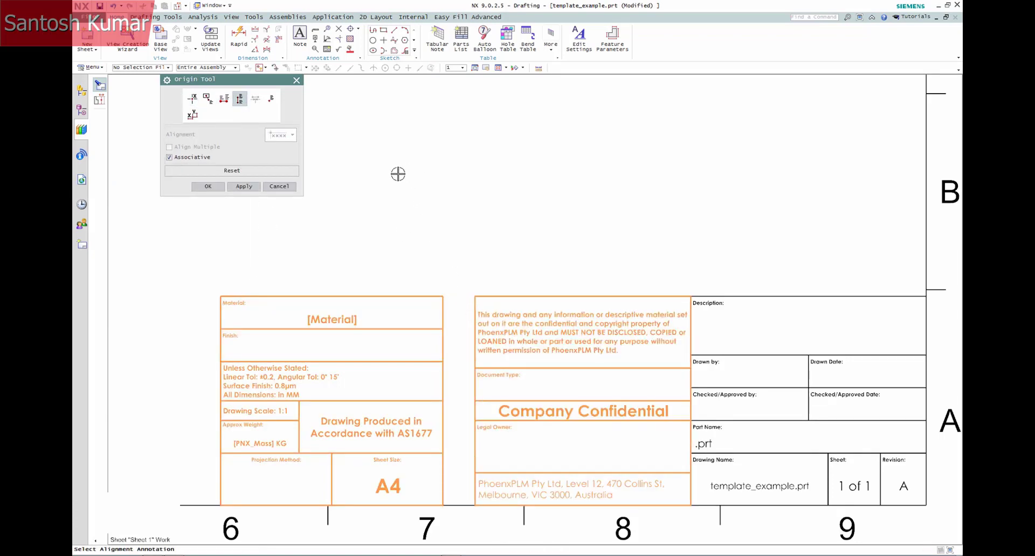
left_click(208, 186)
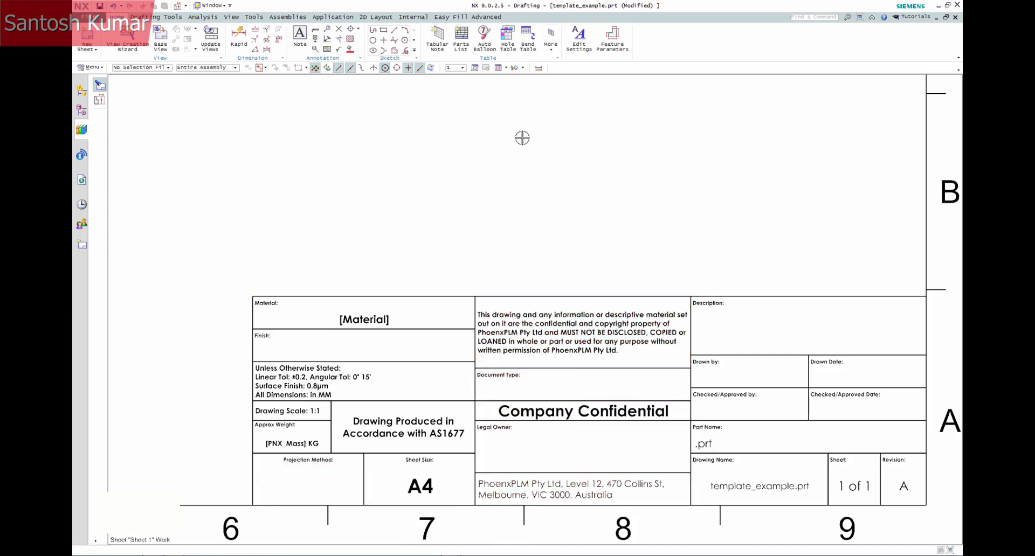
- Insert the image file PhoenxPLM-Logo.jpg from the Drafting_Templates folder into the drawing
left_click(91, 68)
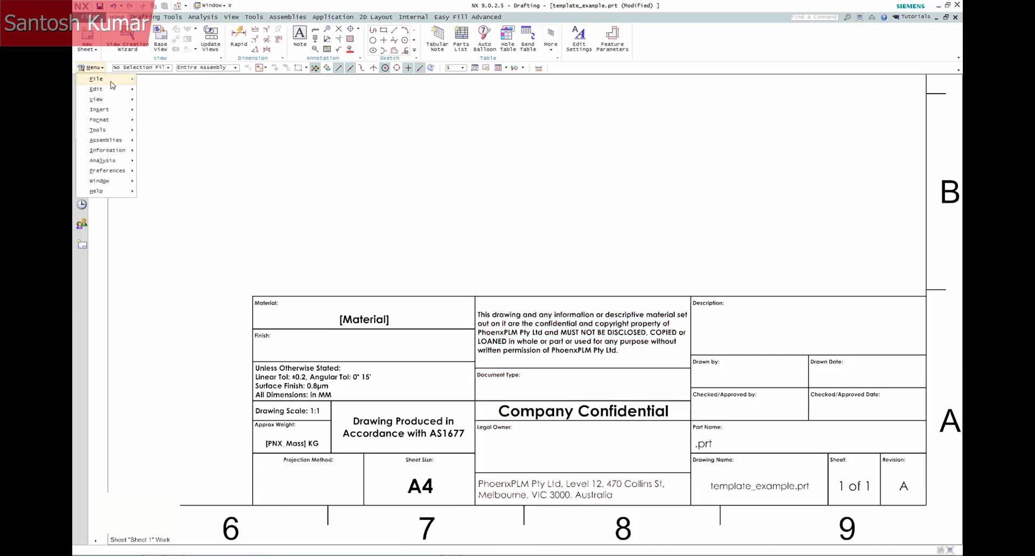
mouse_move(102, 109)
left_click(162, 186)
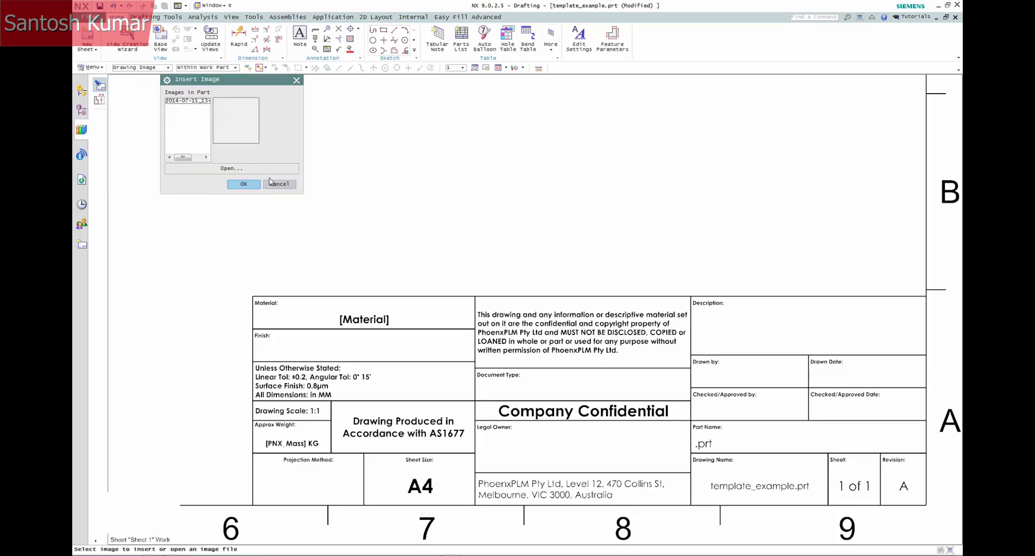
left_click(200, 101)
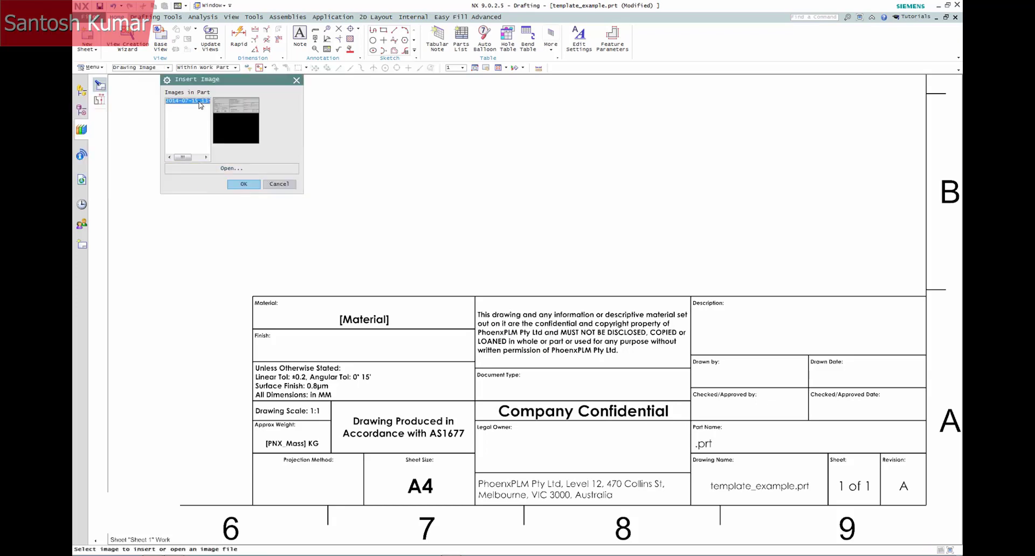
left_click(209, 170)
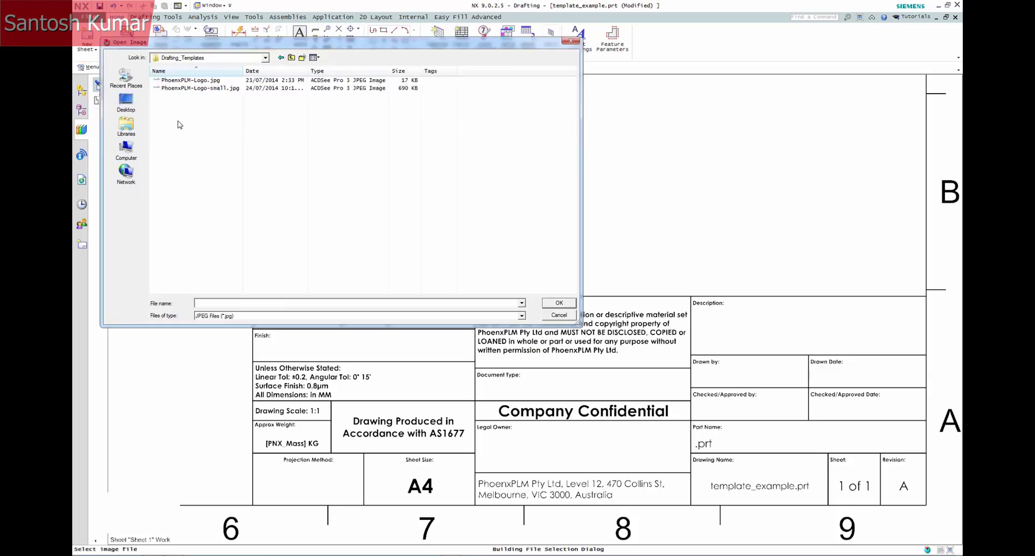
left_click(203, 82)
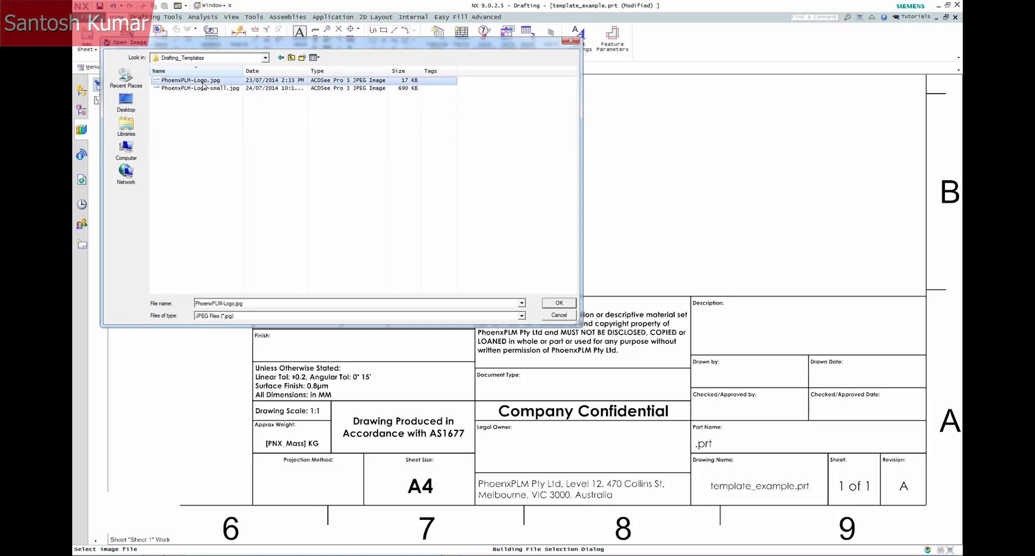
left_click(559, 303)
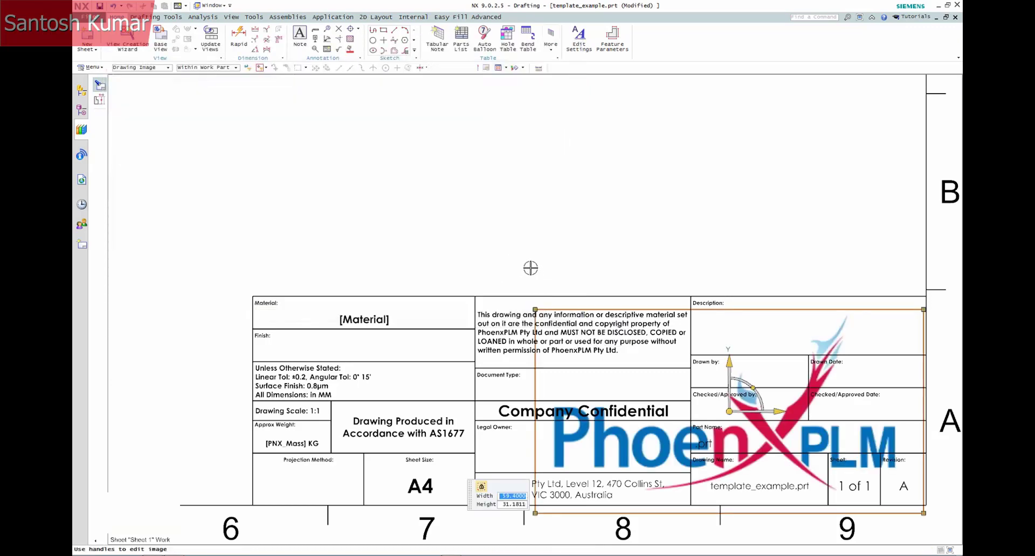
- Shrink the logo to about 16.1 wide by 8.4 high and centre it in the Legal Owner cell
left_click_drag(773, 412, 643, 412)
left_click_drag(792, 311, 693, 378)
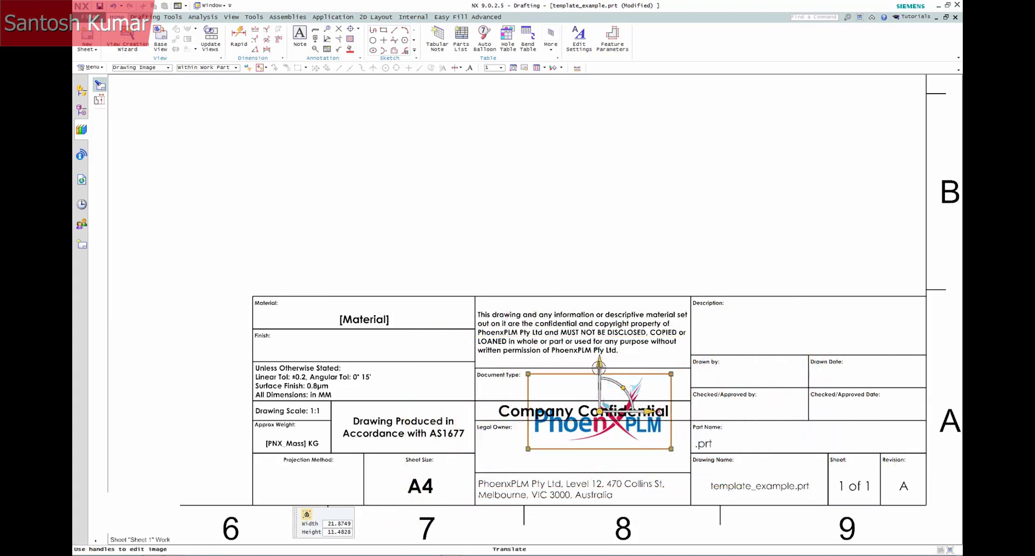
left_click_drag(598, 367, 597, 395)
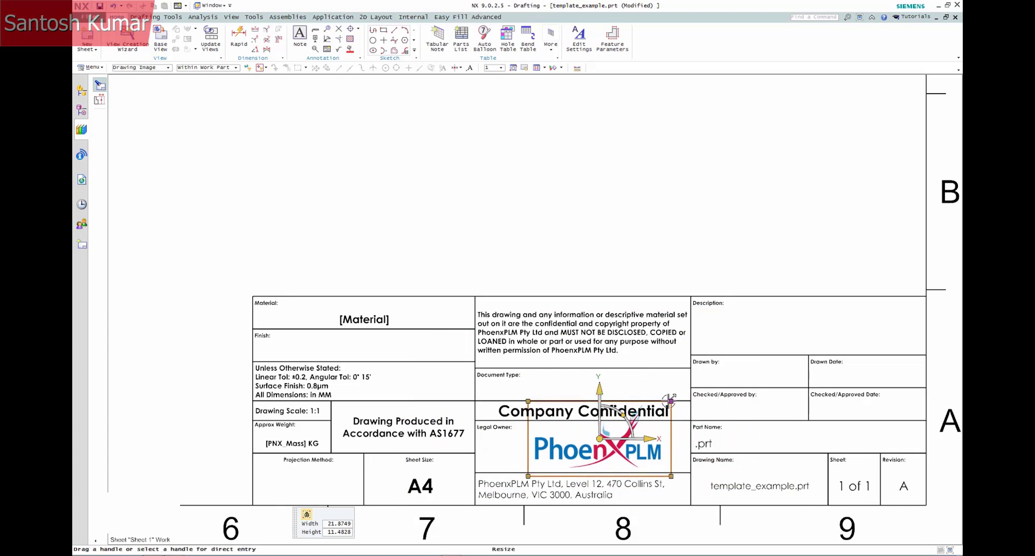
left_click_drag(665, 400, 652, 411)
left_click_drag(598, 393, 599, 402)
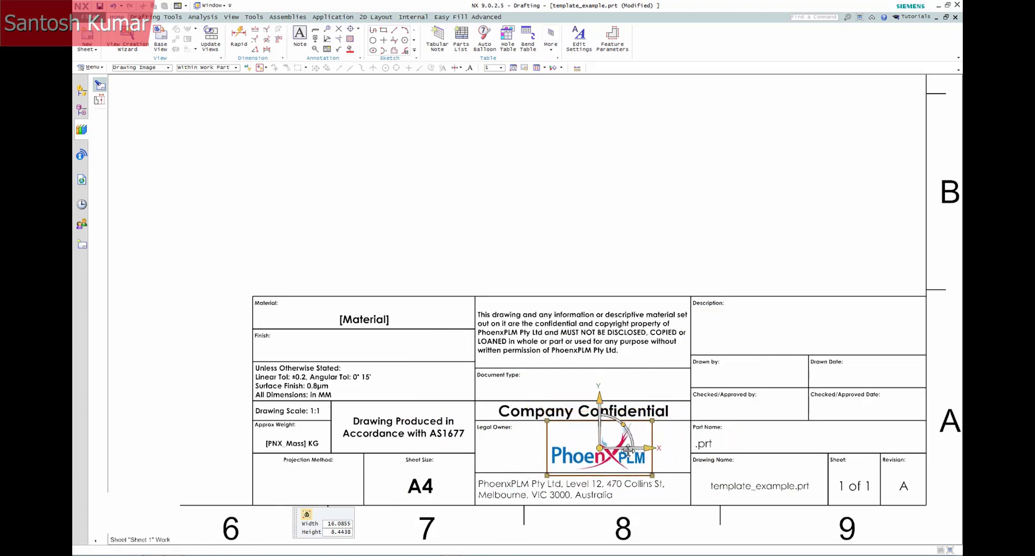
left_click_drag(645, 447, 622, 448)
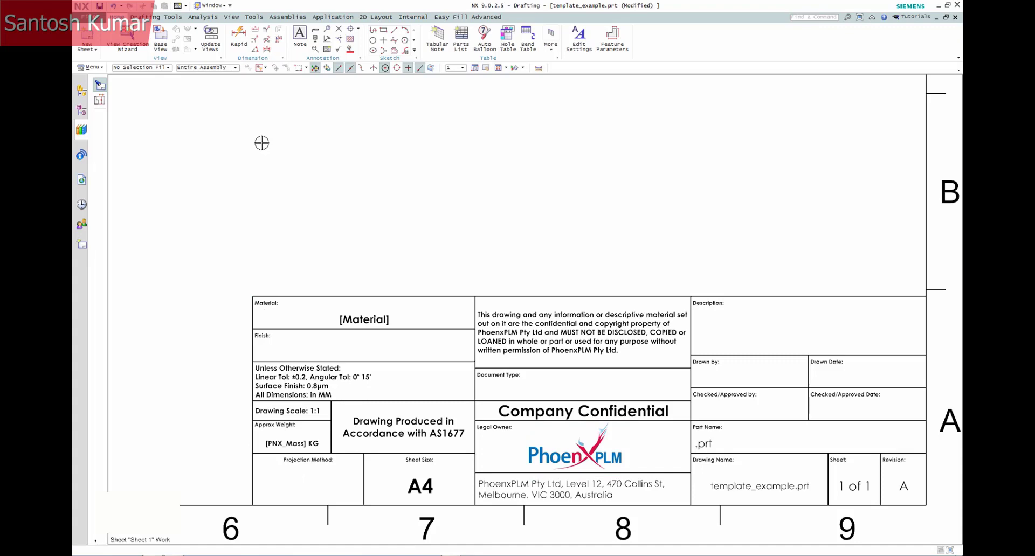
- Place the Third Angle Projection symbol from the NX Symbols library in the empty area above the title block
left_click(80, 130)
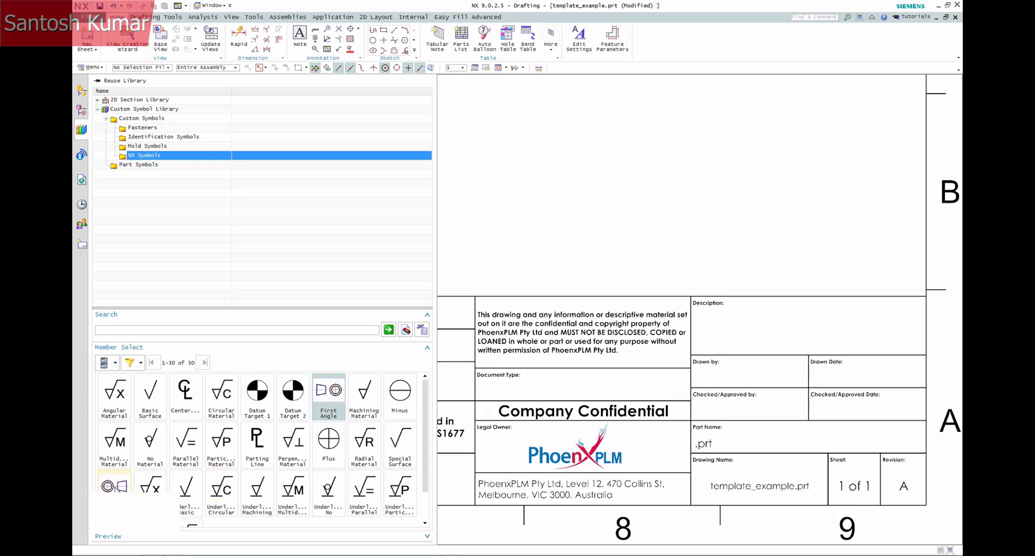
mouse_move(114, 485)
left_mouse_down()
mouse_move(169, 474)
mouse_move(534, 212)
left_mouse_up()
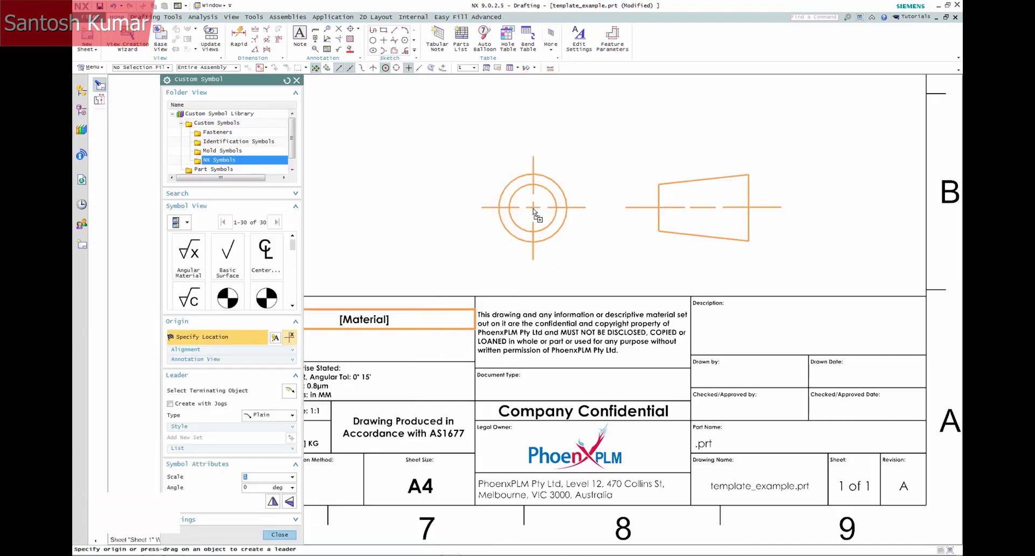
left_click(413, 218)
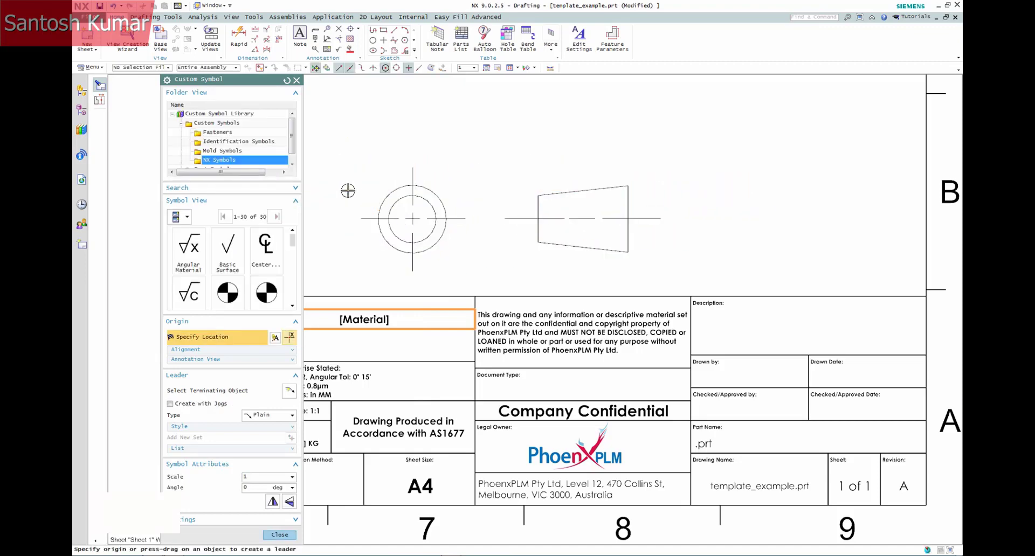
key("Escape")
- Scale the projection symbol down to 0.36 and move it into the Projection Method cell
double_click(426, 197)
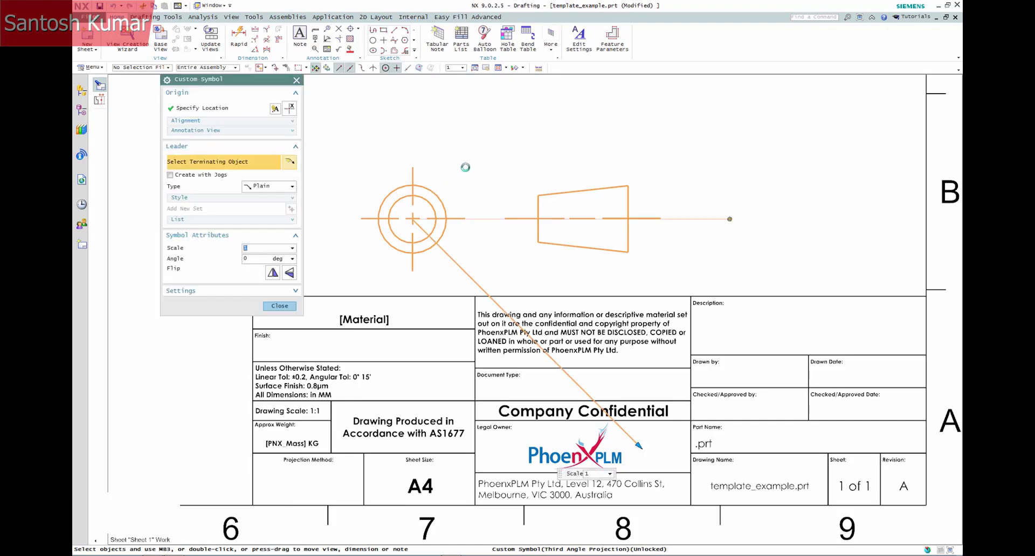
left_click_drag(638, 446, 462, 310)
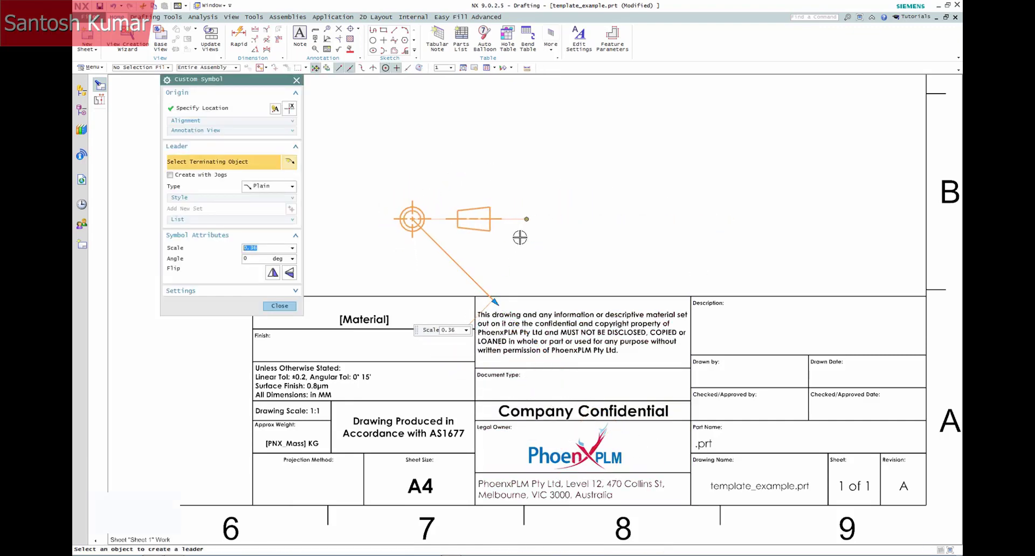
middle_click(410, 219)
left_click_drag(410, 219, 273, 481)
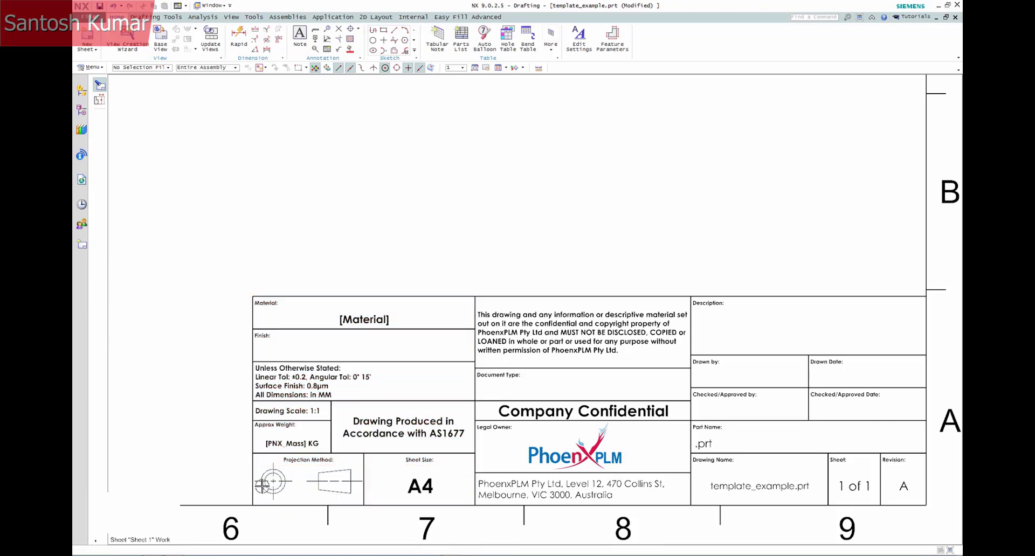
- Reduce the projection symbol's scale to about 0.33 so it fits inside the Projection Method cell
left_click(276, 481)
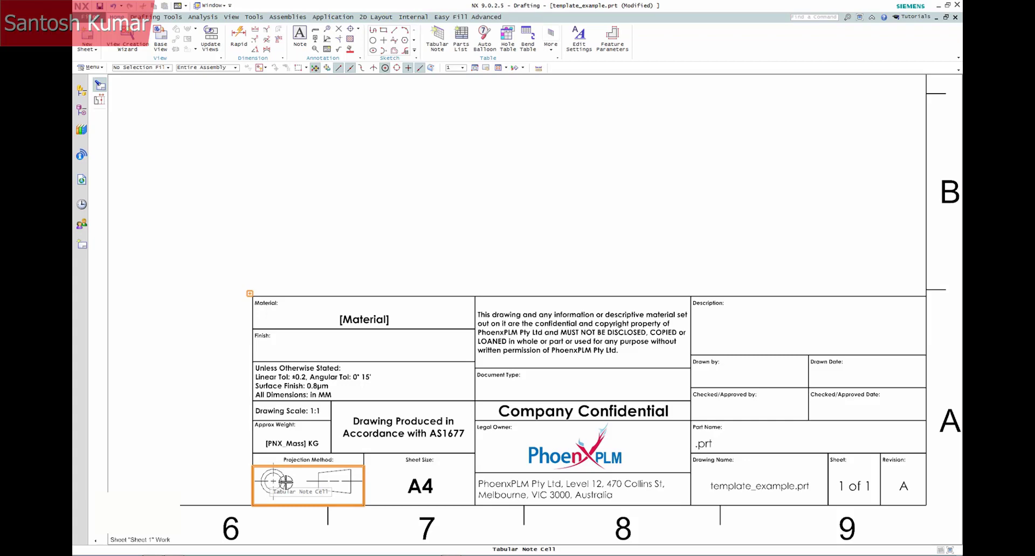
left_click(285, 481)
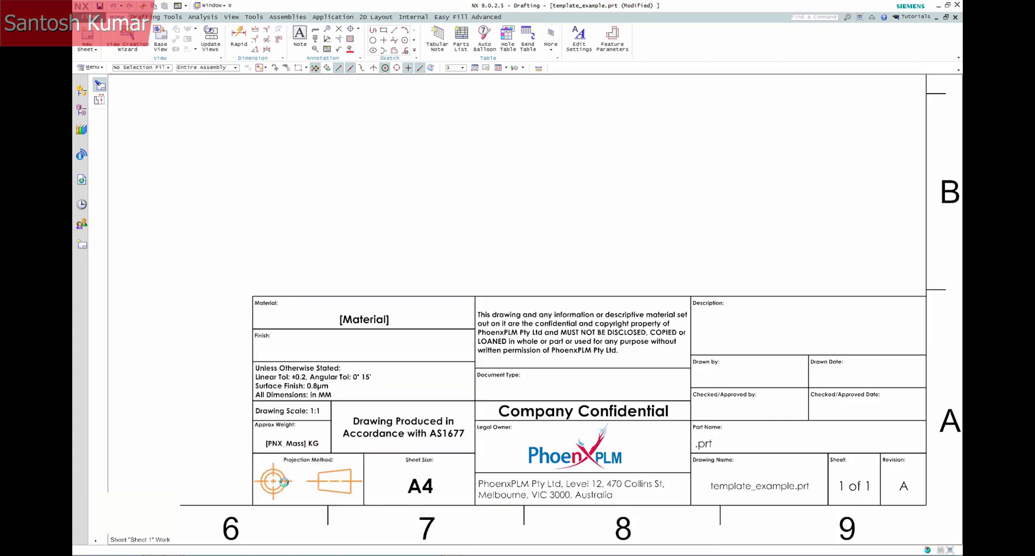
double_click(284, 482)
scroll(363, 499, "up", 1)
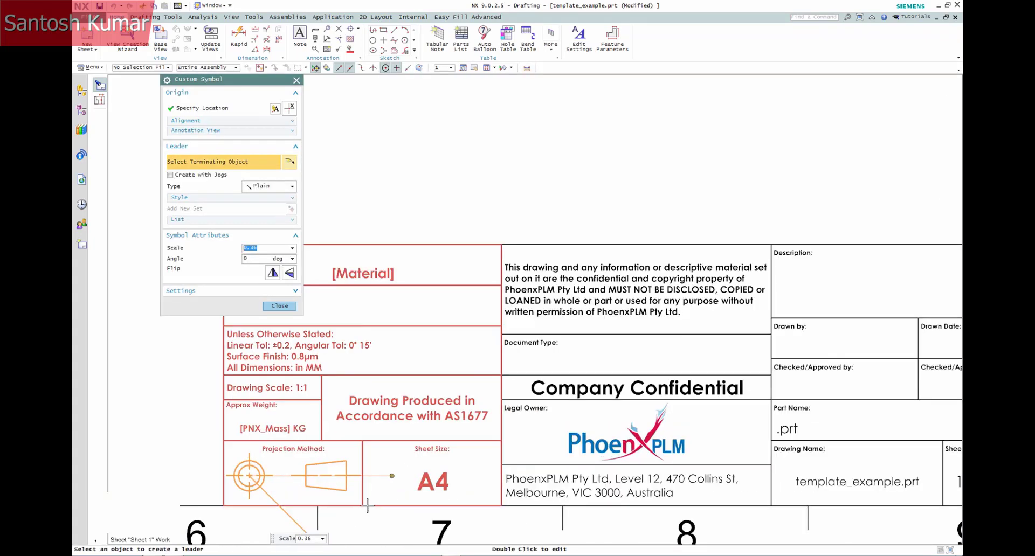
scroll(367, 506, "down", 3)
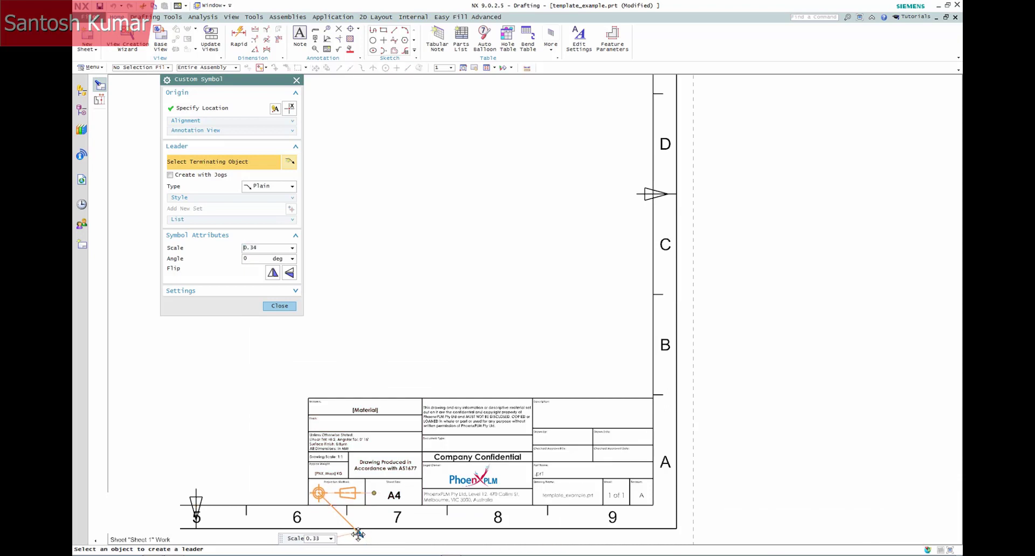
left_click(355, 531)
left_click(285, 305)
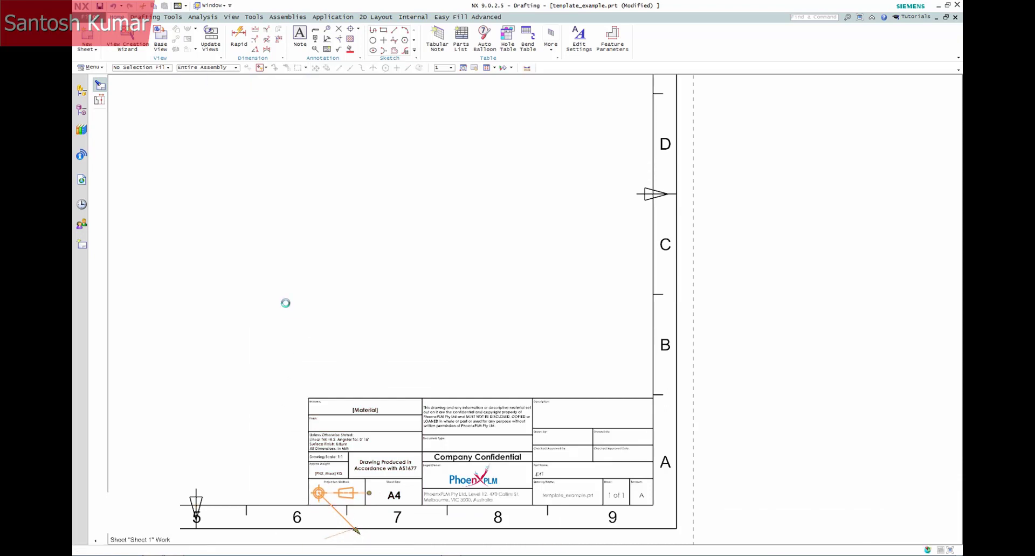
key("F6")
left_click_drag(286, 387, 393, 485)
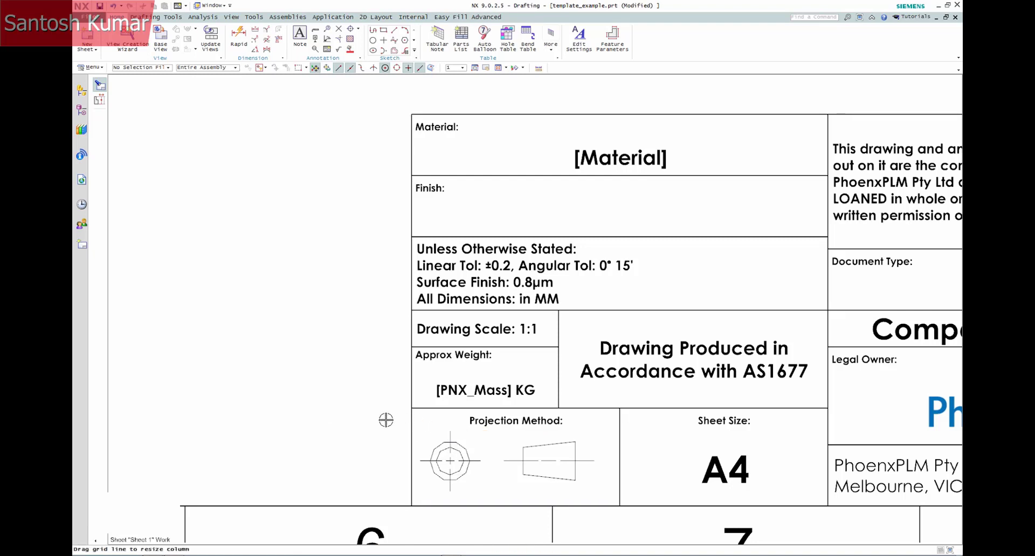
- Examine which layers in the ALL category contain objects in the layer settings
key("ctrl+l")
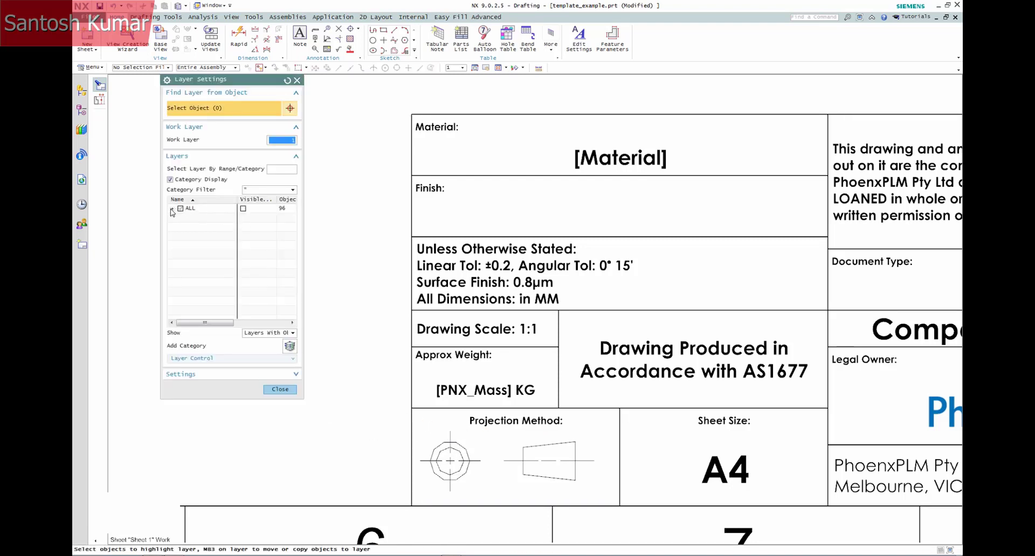
left_click(171, 209)
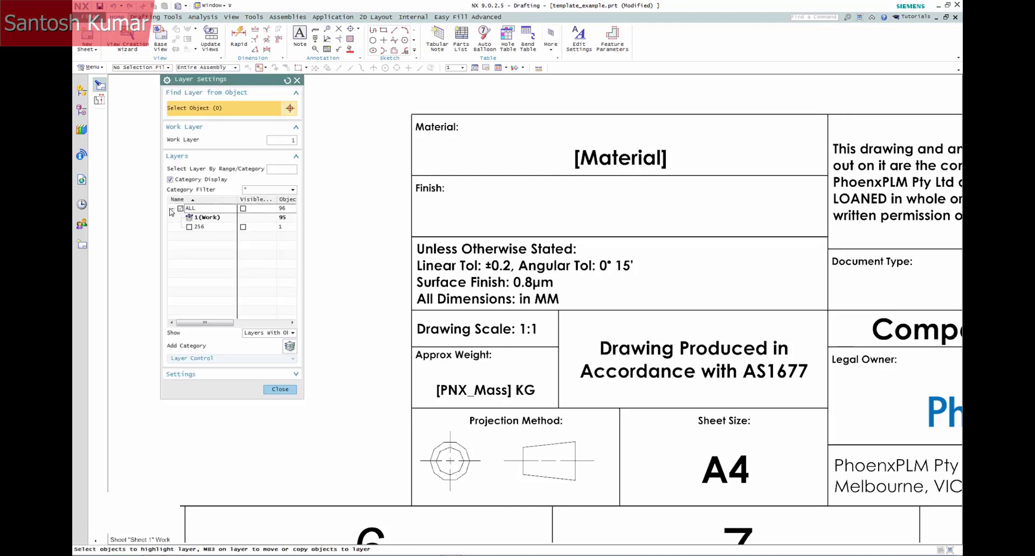
left_click(275, 390)
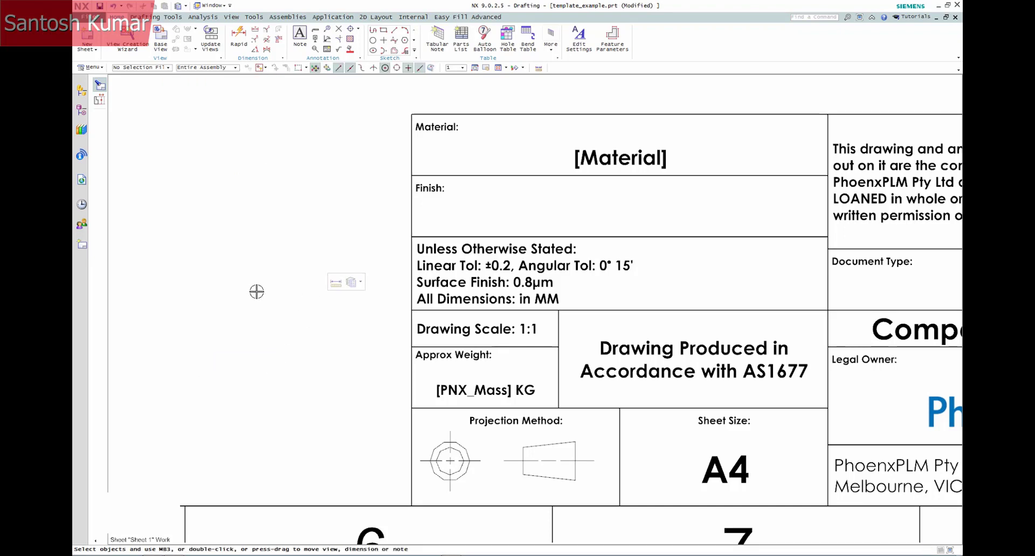
- Move all objects on the sheet, including the border, tables, logo and projection symbol, to layer 256
key("ctrl+f")
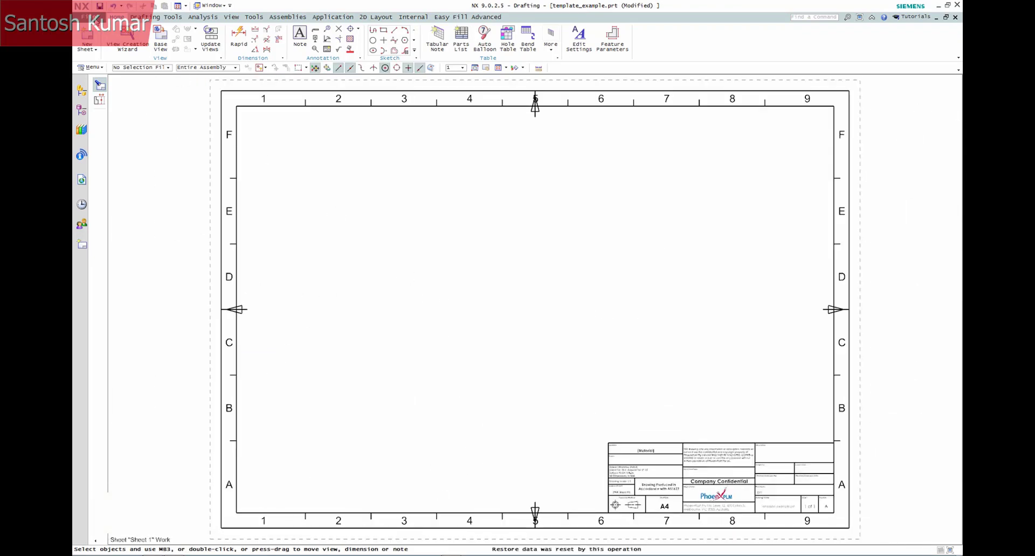
left_click(91, 67)
mouse_move(103, 119)
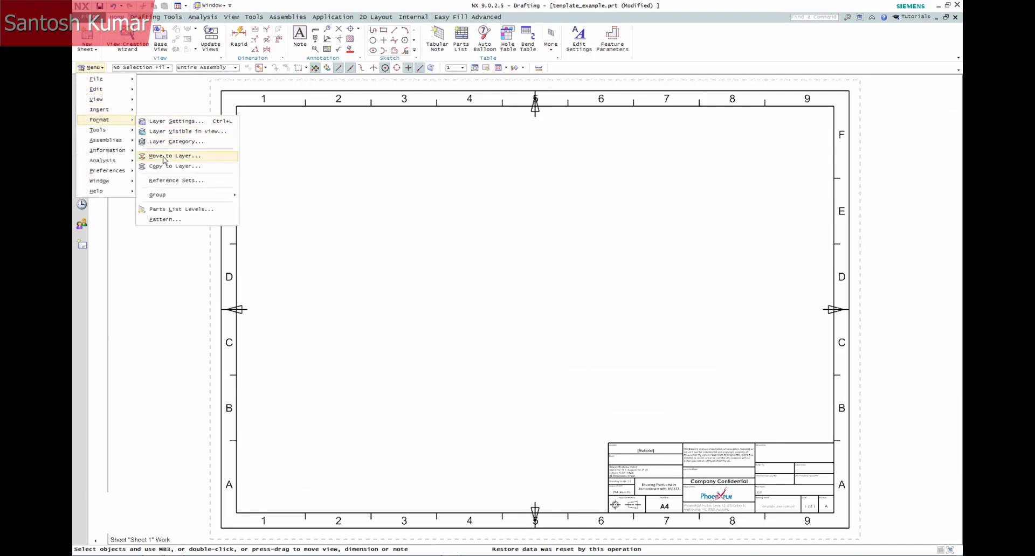
left_click(198, 158)
left_click(288, 124)
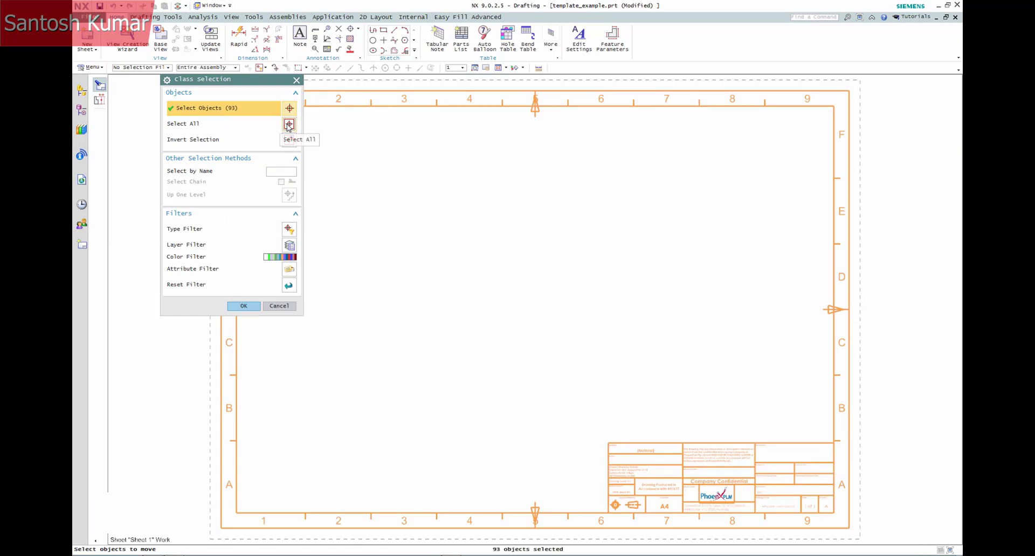
middle_click(374, 219)
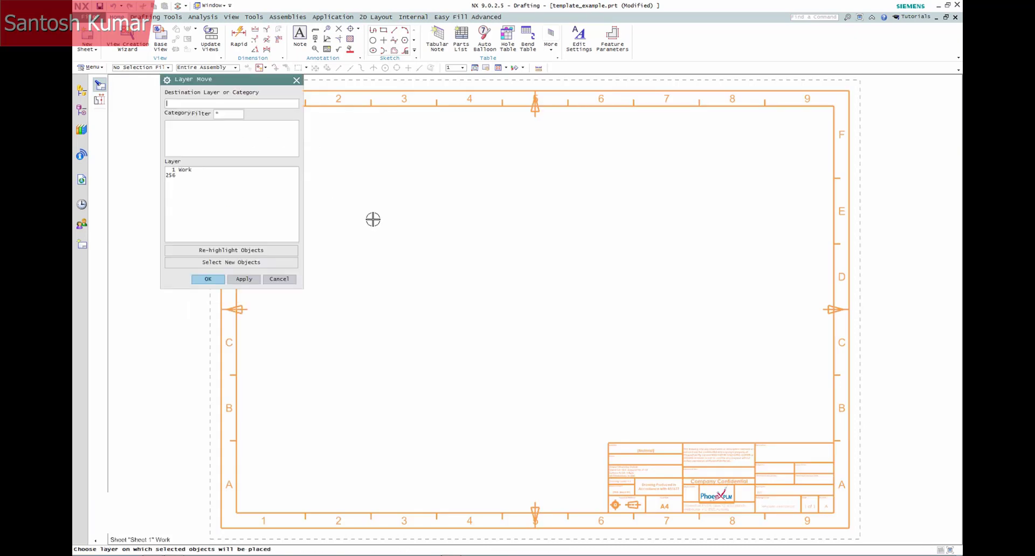
left_click(186, 175)
left_click(208, 278)
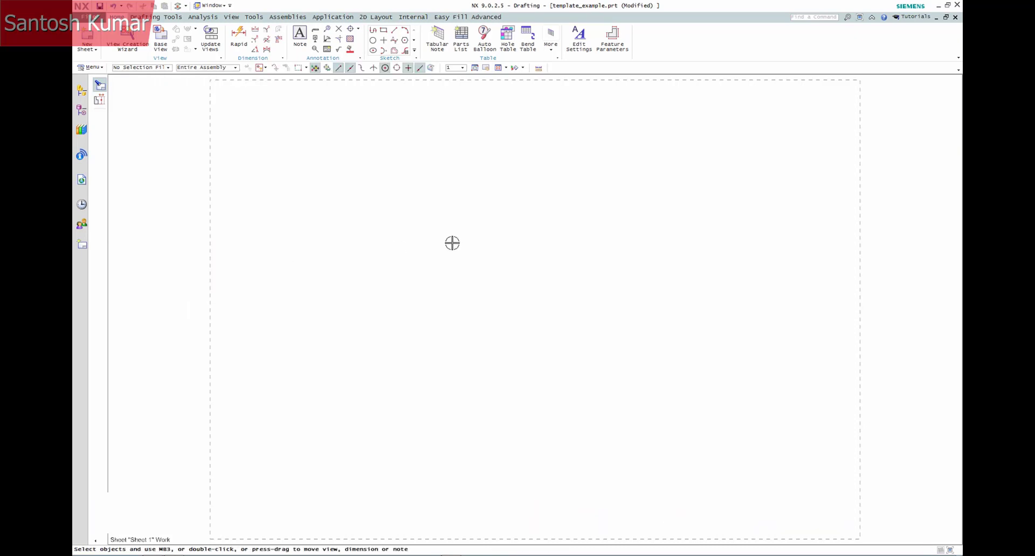
- Set layer 256 to visible only in the layer settings
key("ctrl+l")
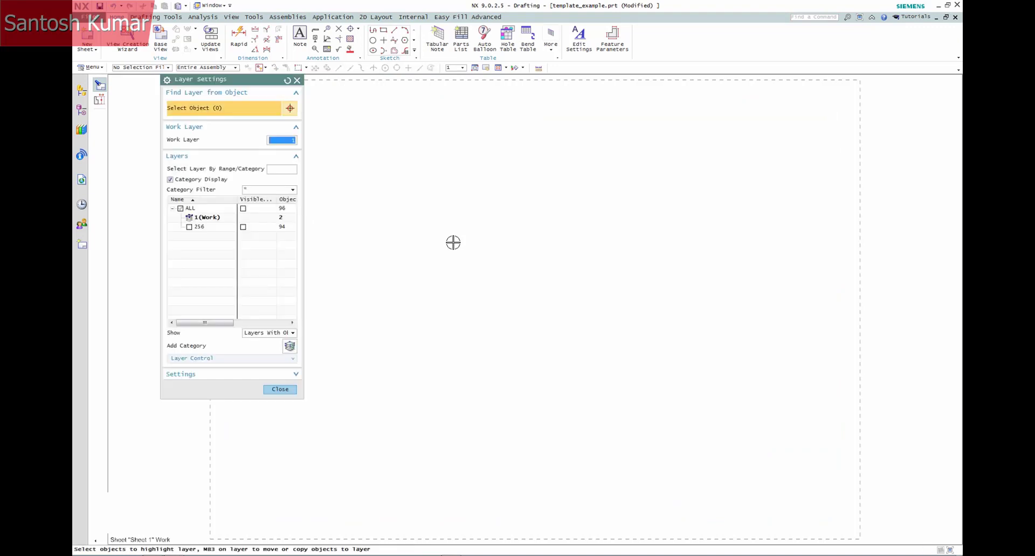
right_click(220, 230)
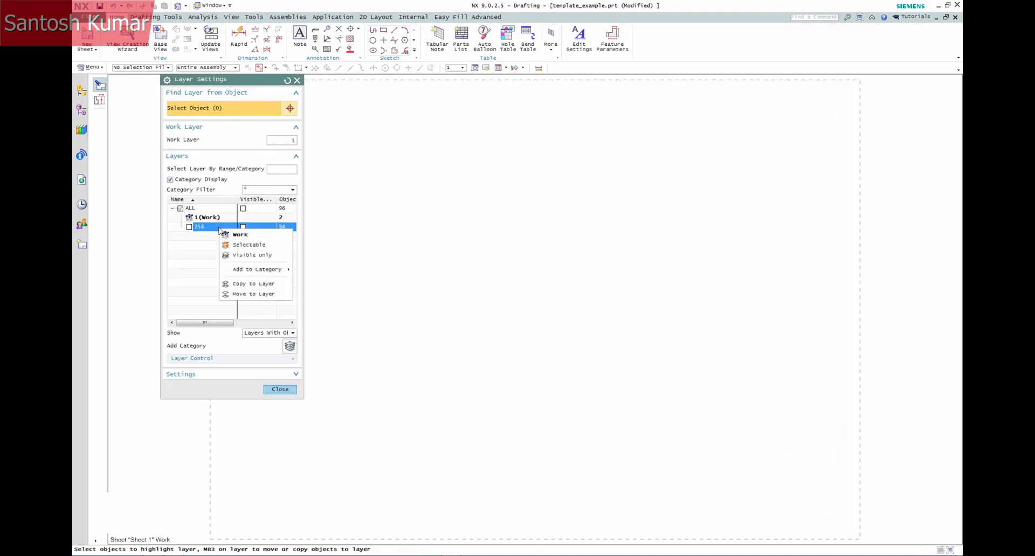
left_click(250, 256)
left_click(279, 389)
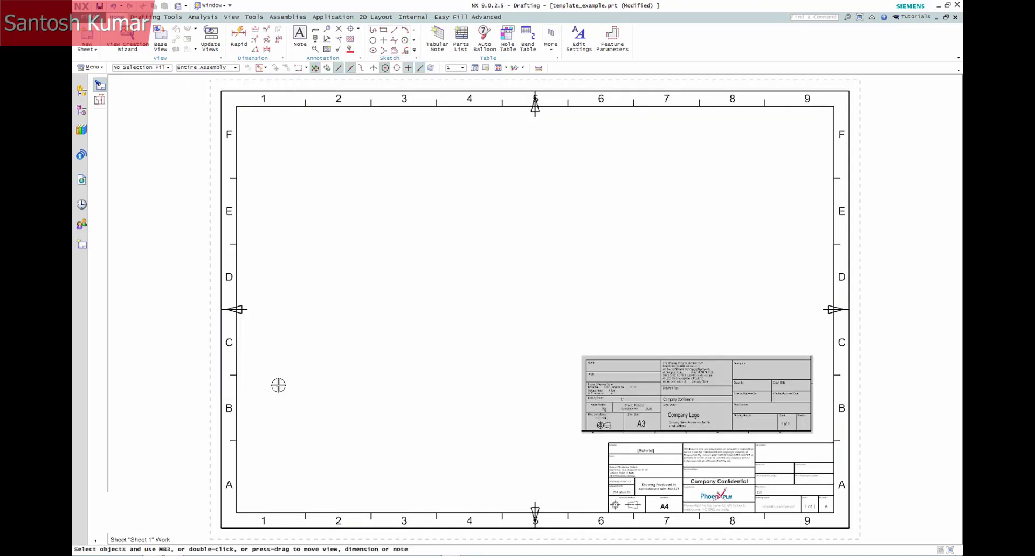
- Make layer 256 selectable and delete the grey reference image above the title block
key("F6")
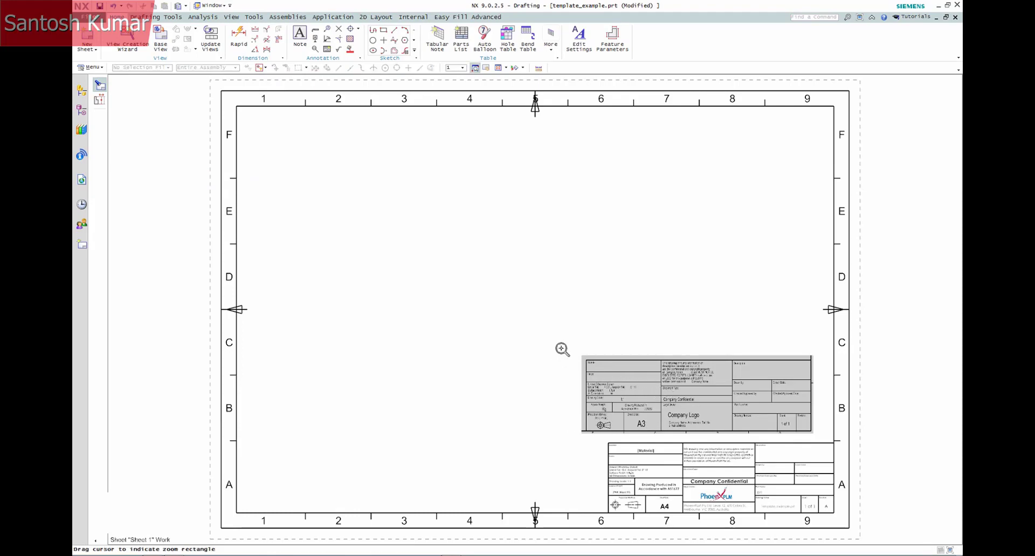
mouse_move(549, 334)
left_mouse_down()
mouse_move(774, 457)
mouse_move(839, 515)
left_mouse_up()
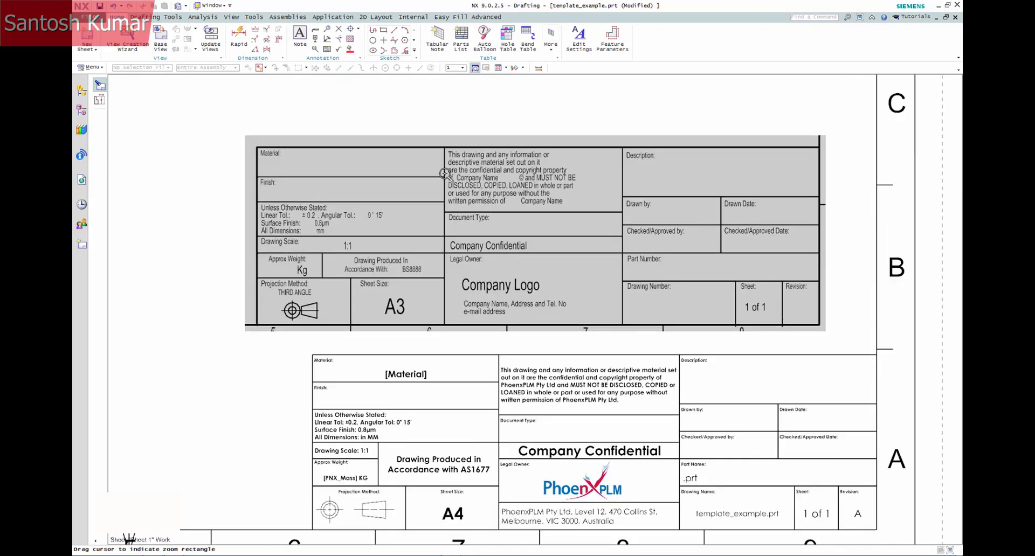
key("ctrl+l")
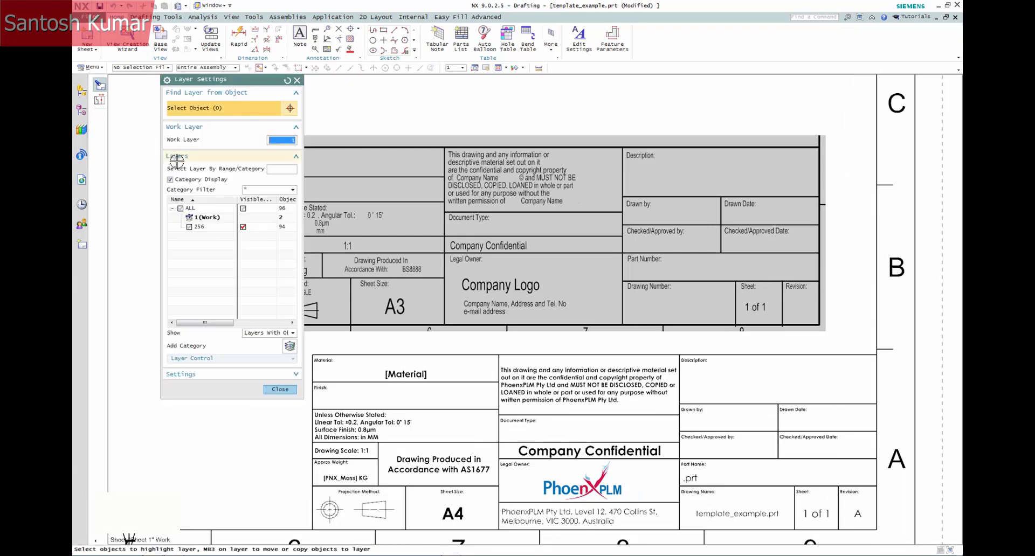
middle_click(198, 249)
left_click(403, 217)
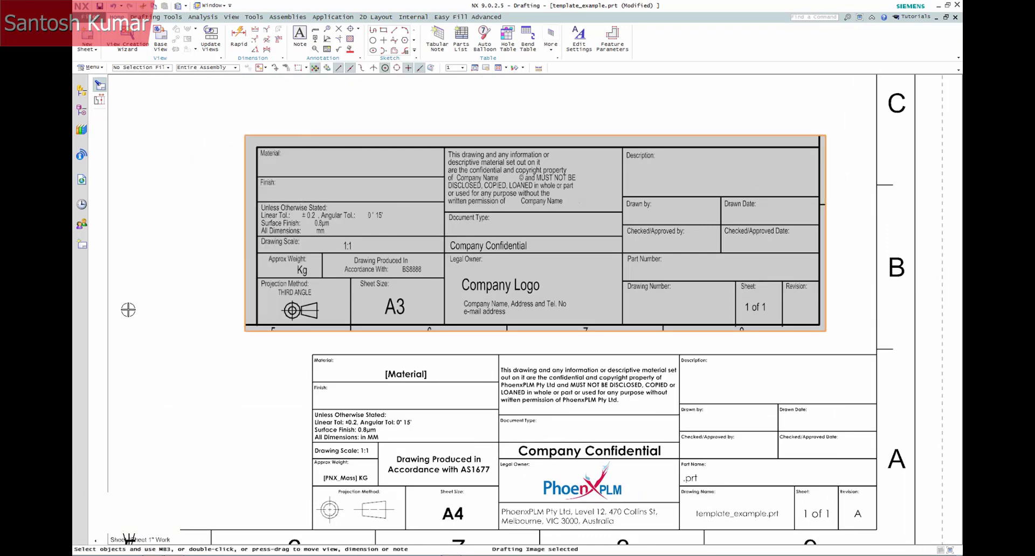
key("Delete")
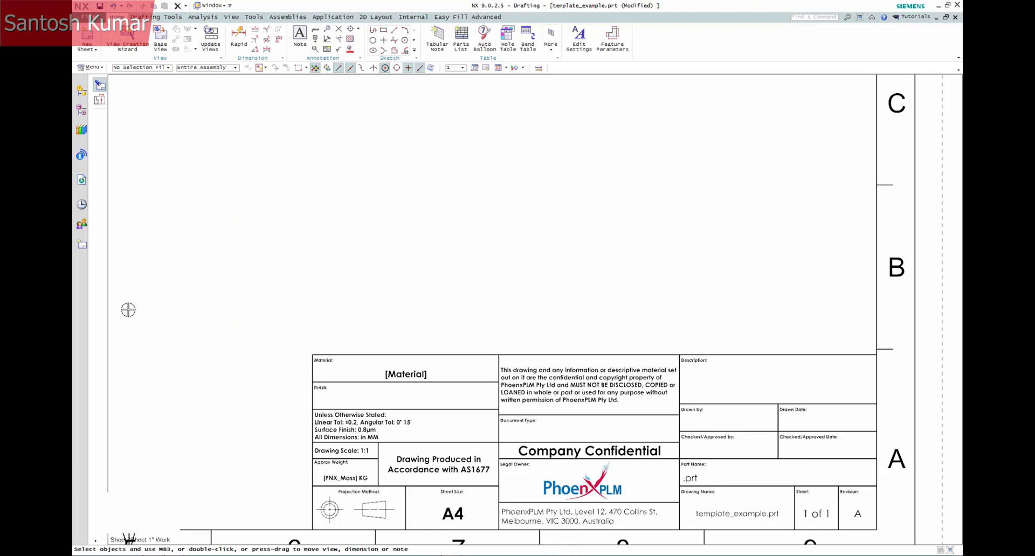
- Return layer 256 to visible only after removing the reference image
key("ctrl+l")
right_click(198, 227)
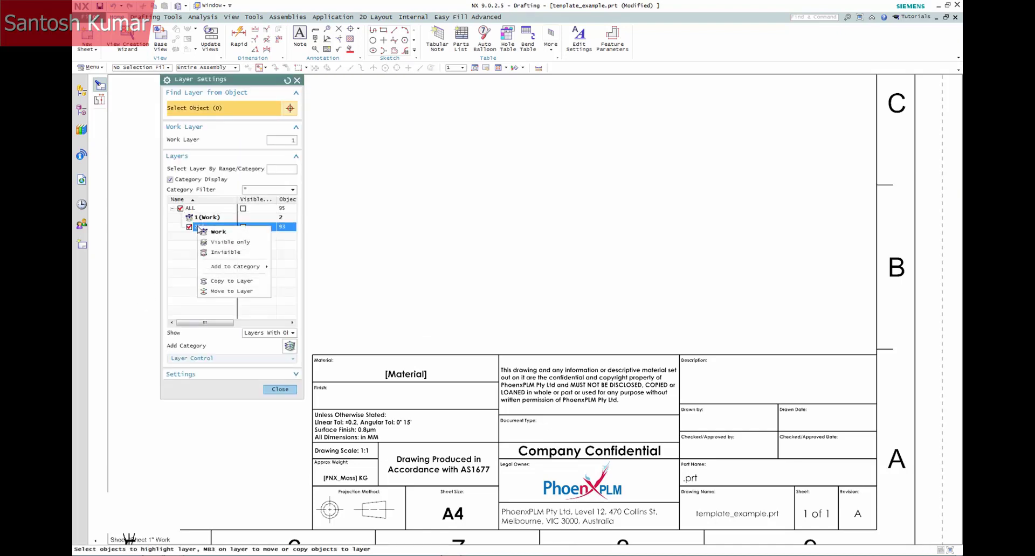
left_click(229, 242)
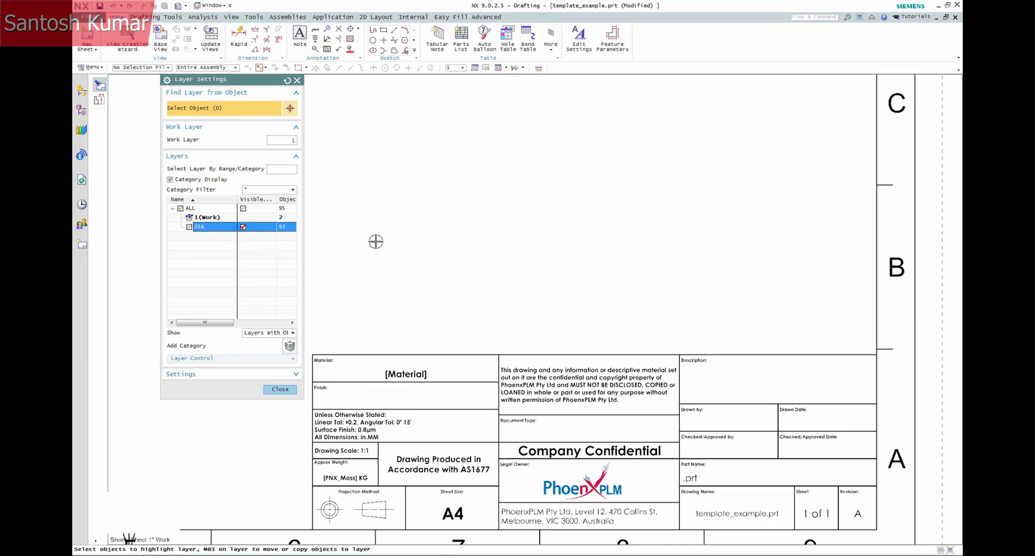
left_click(280, 389)
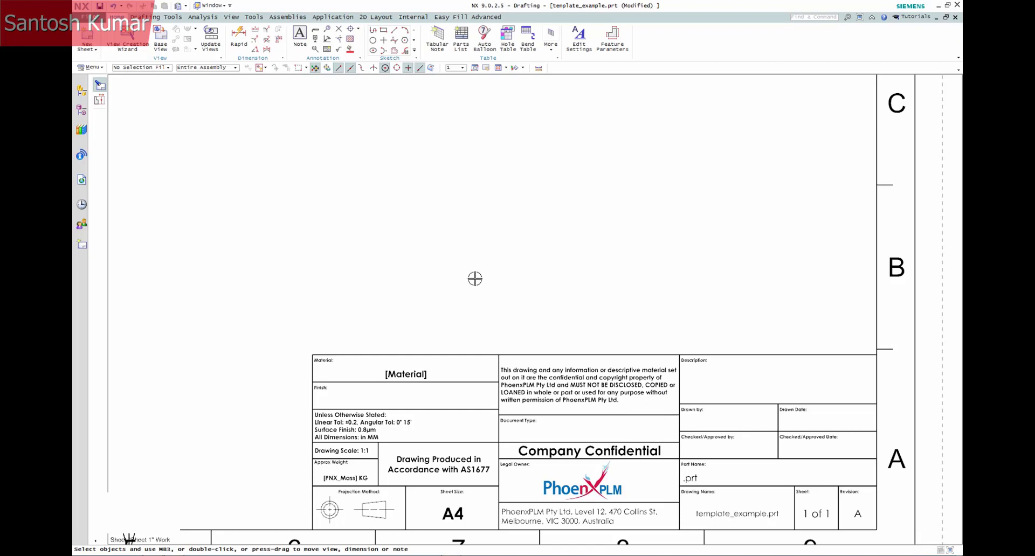
- Make layer 256 selectable again and define a title block from the three adjoining tables
key("ctrl+l")
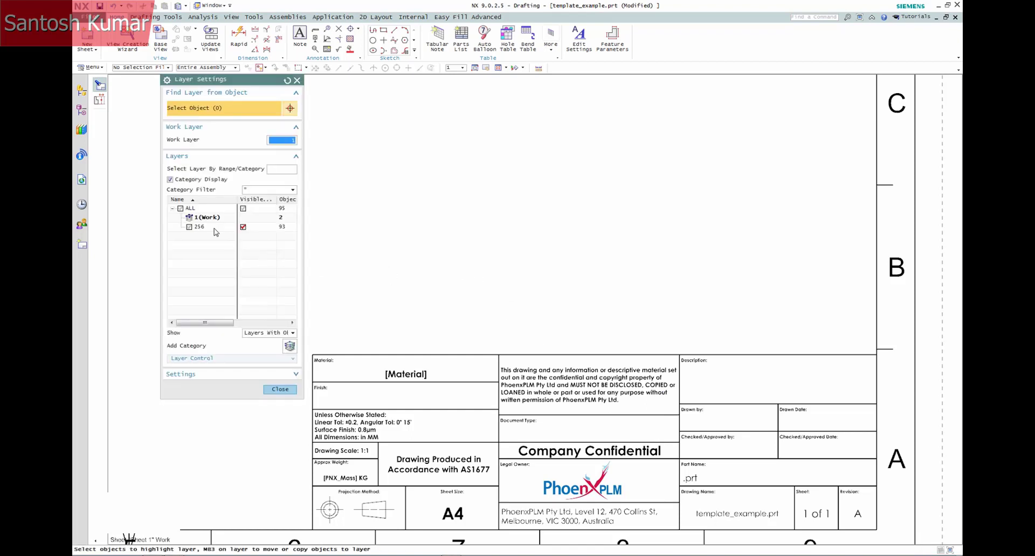
key("Escape")
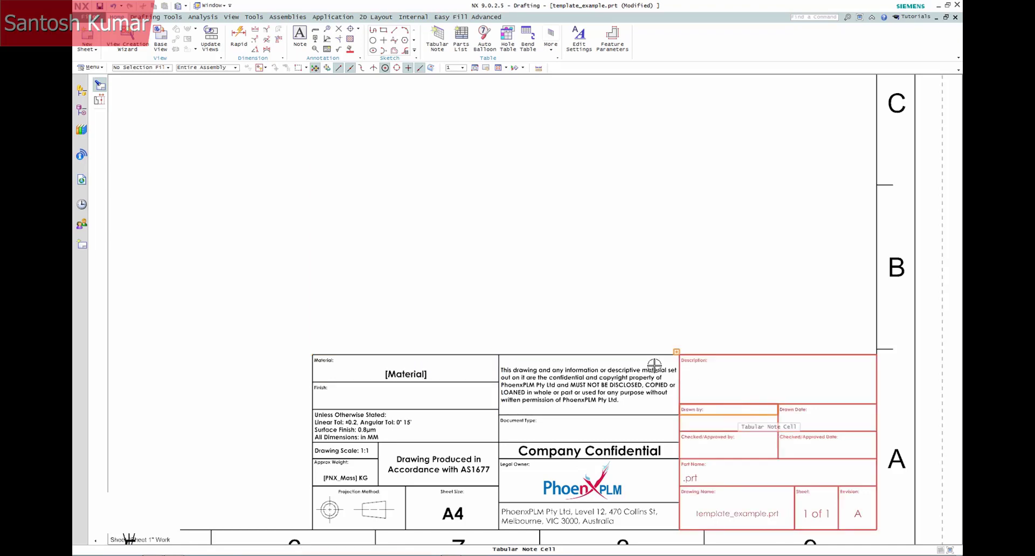
left_click(147, 20)
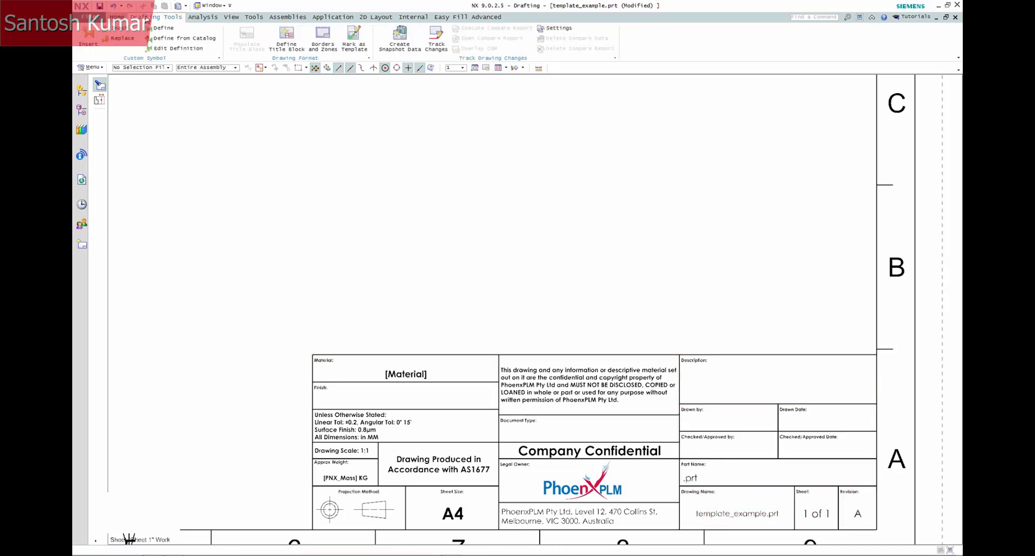
left_click(286, 40)
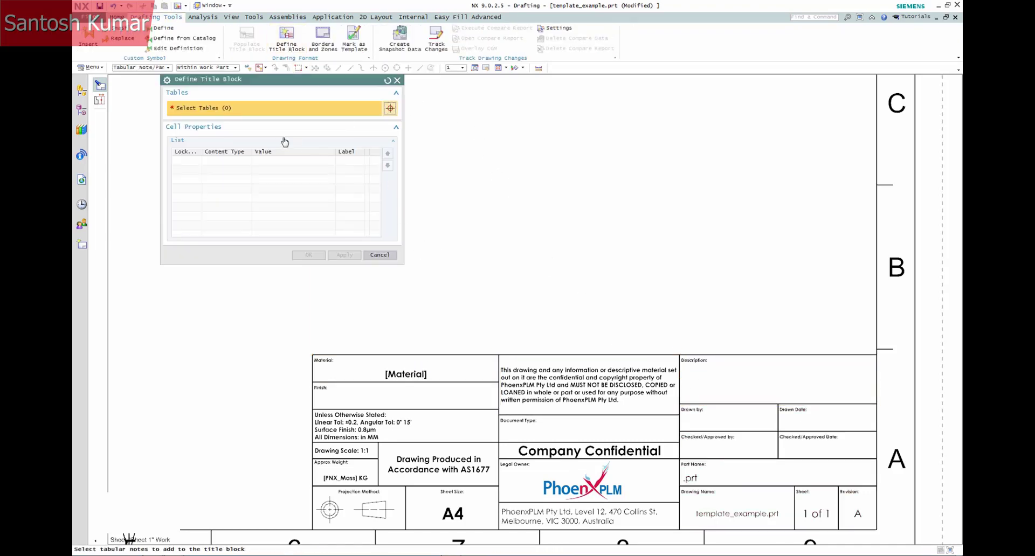
left_click(450, 351)
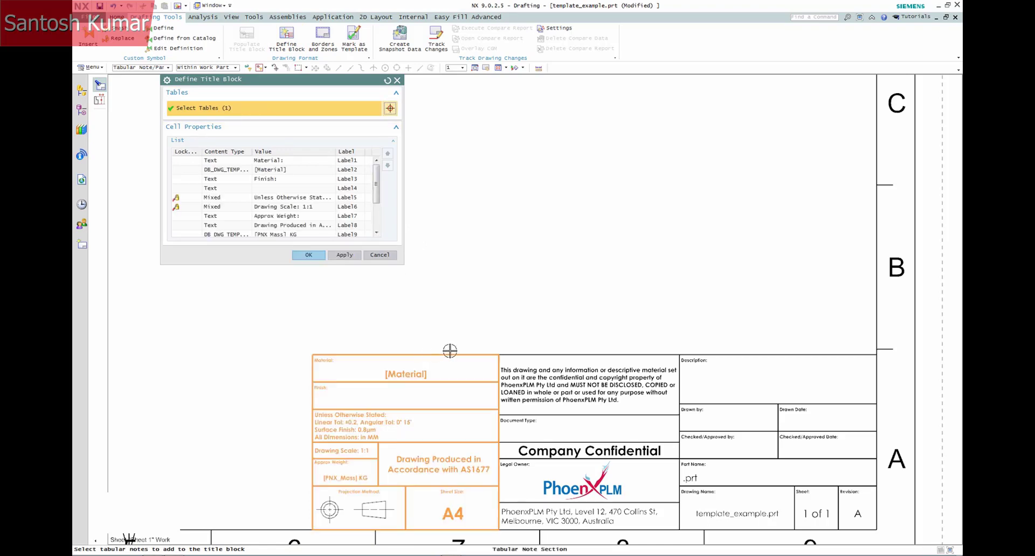
left_click(556, 351)
left_click(704, 351)
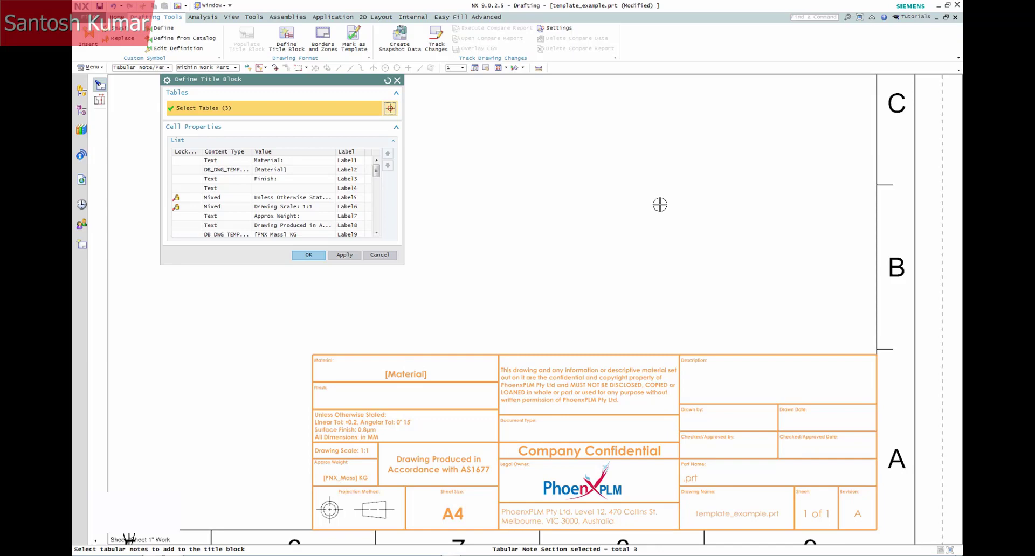
left_click(339, 258)
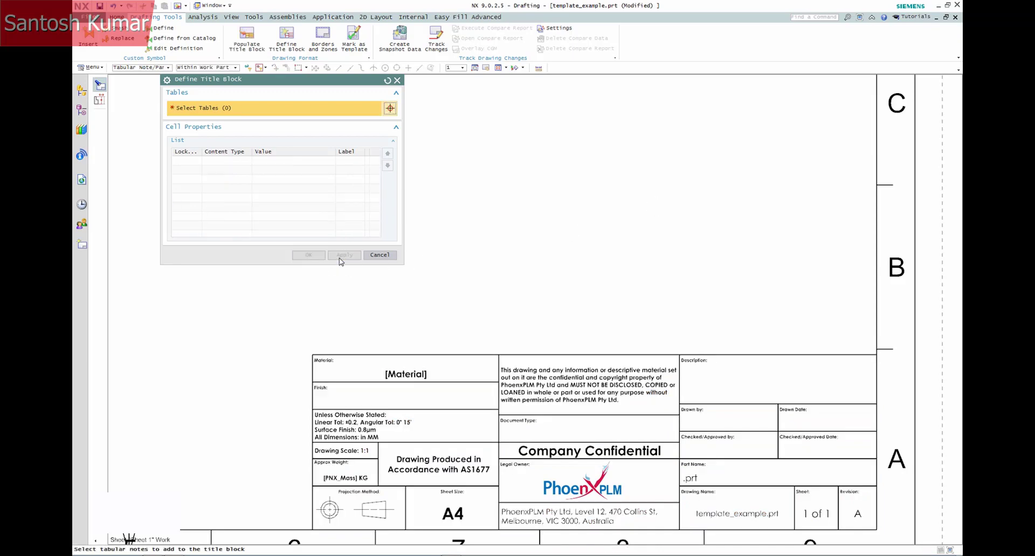
left_click(377, 255)
- Edit the title block definition and lock the "Material:", "[Material]" and "Finish:" cells
left_click(417, 354)
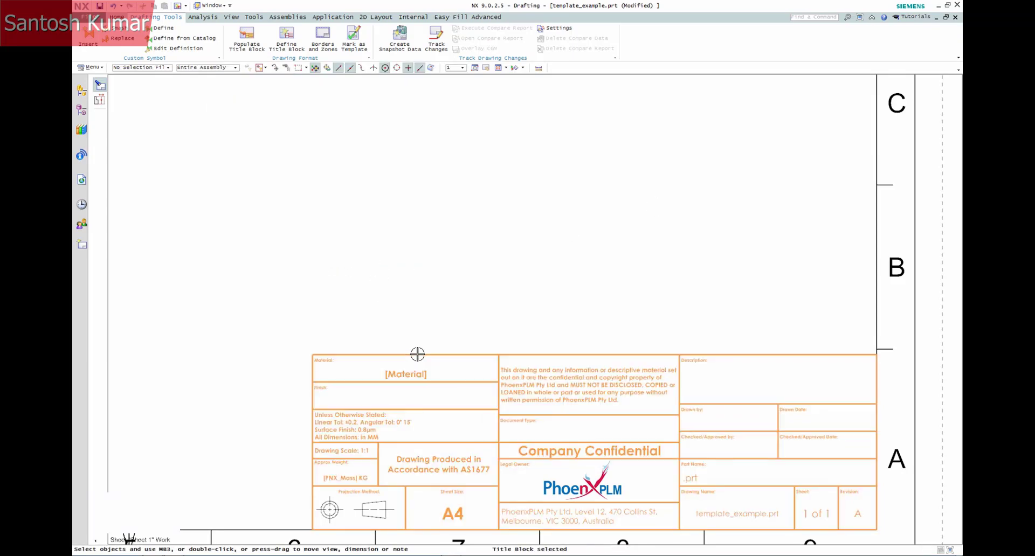
right_click(417, 353)
left_click(453, 402)
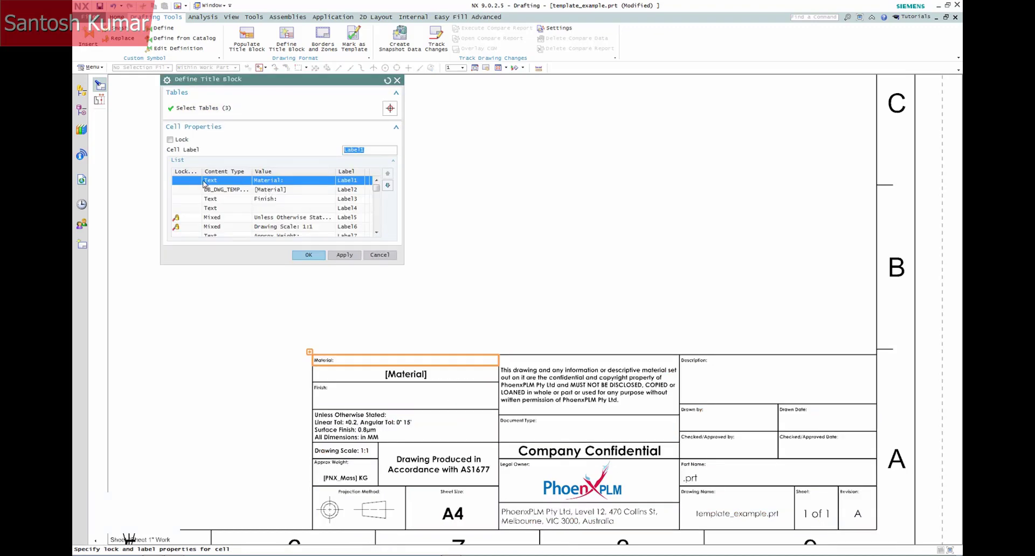
left_click(171, 139)
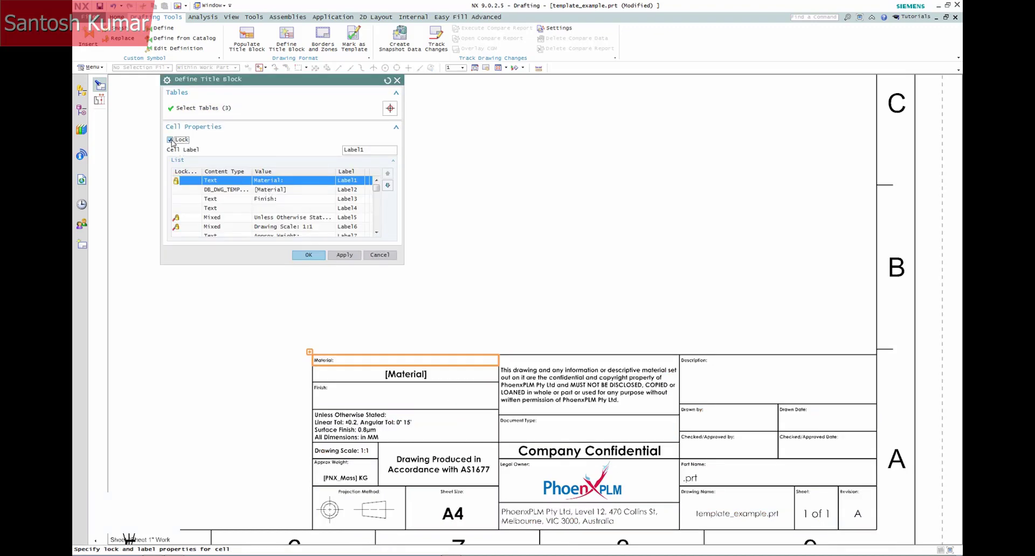
left_click(251, 191)
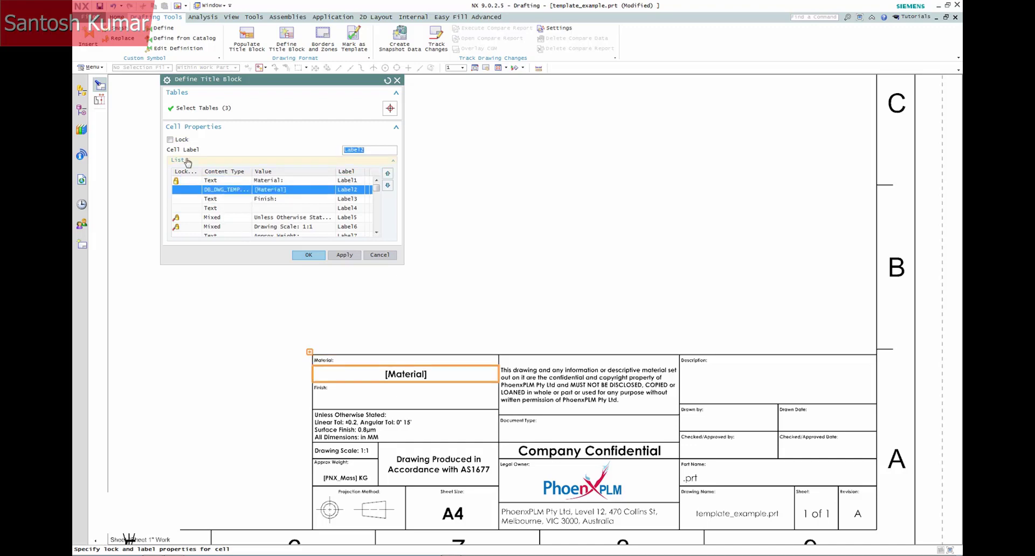
left_click(170, 139)
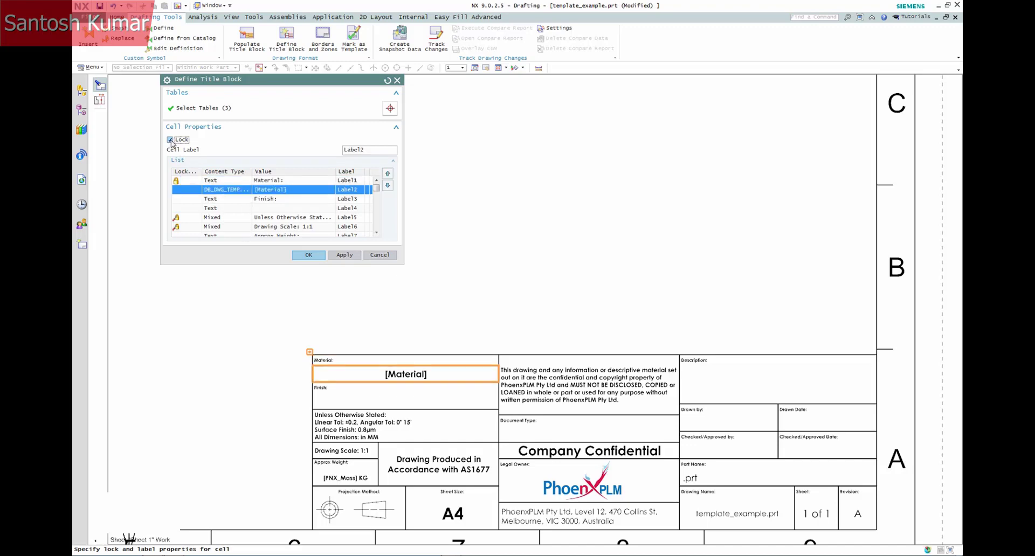
left_click(222, 199)
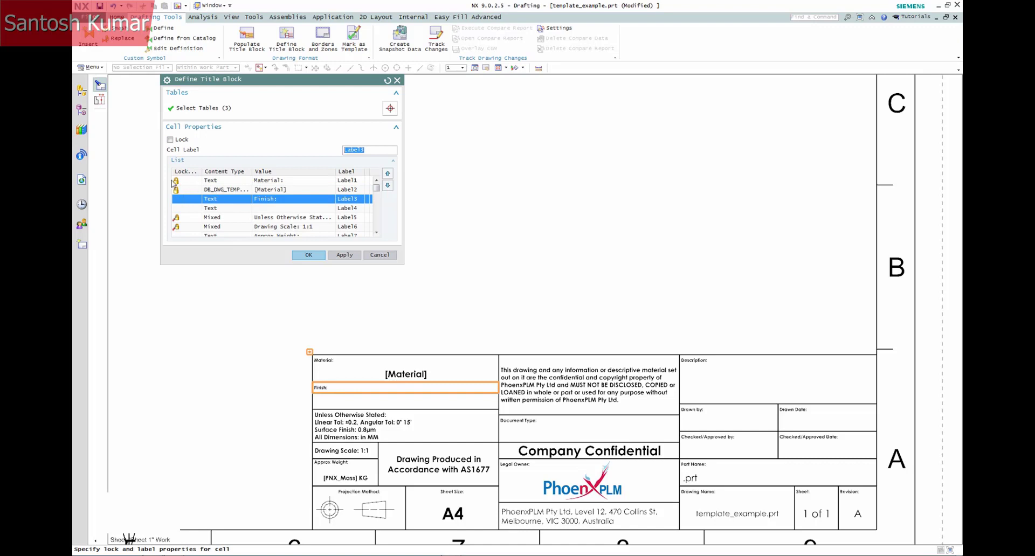
left_click(170, 140)
- Label the empty cell below "Finish:" as Finish, leaving it unlocked
left_click(195, 208)
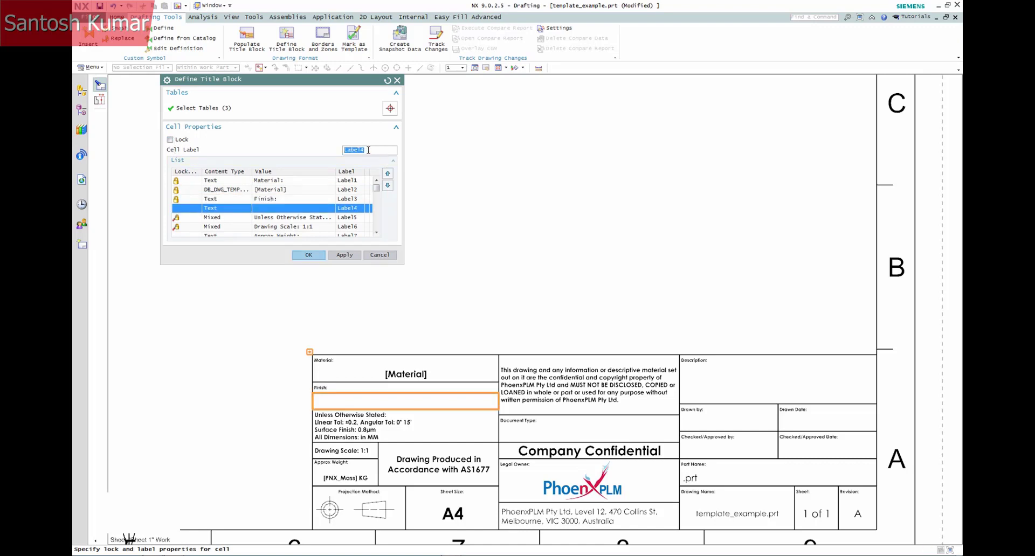
type("Finish")
key("Return")
- Lock the "Approx Weight:" and "Drawing Produced in Accordance with AS1677" cells of the title block
left_click(223, 218)
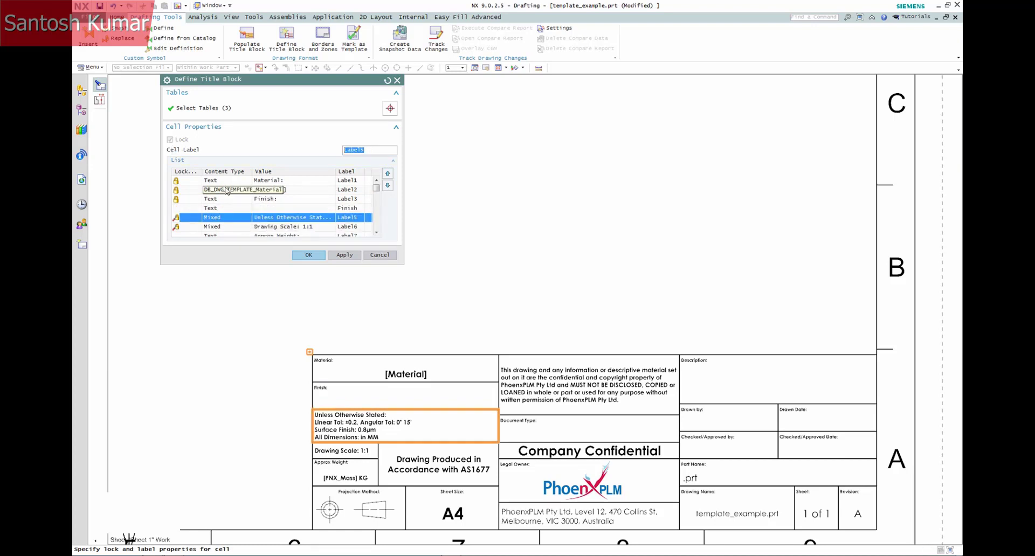
scroll(245, 202, "down", 1)
left_click(201, 200)
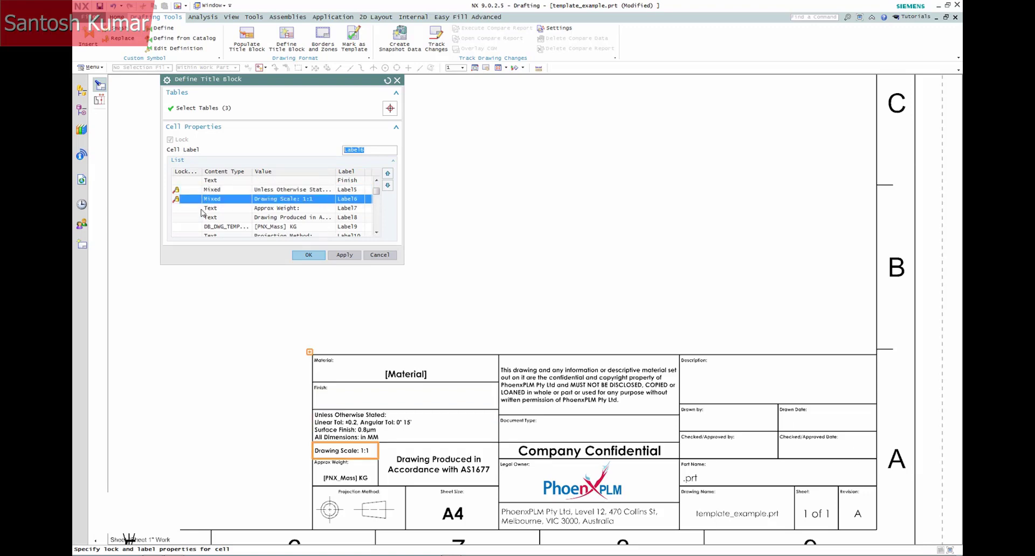
left_click(197, 210)
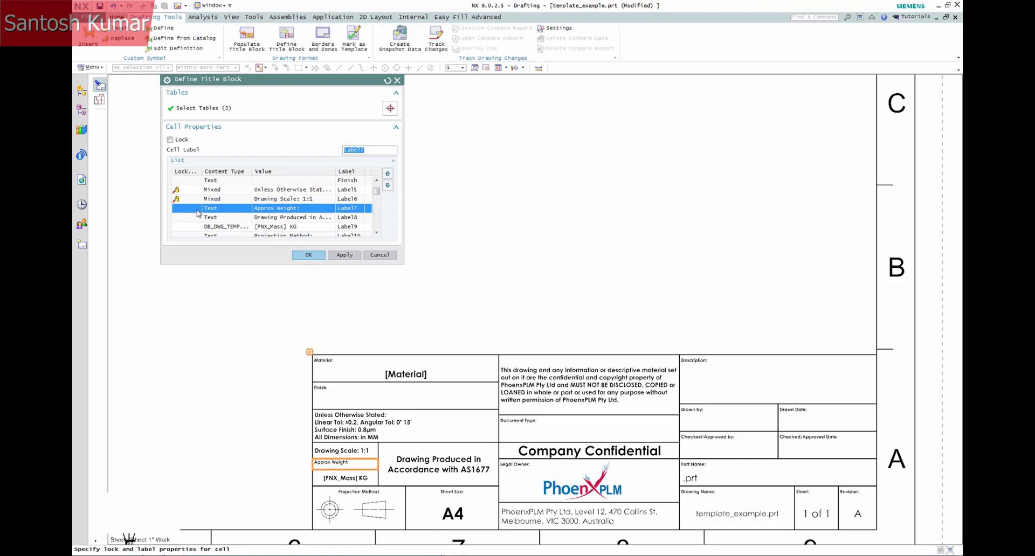
left_click(169, 139)
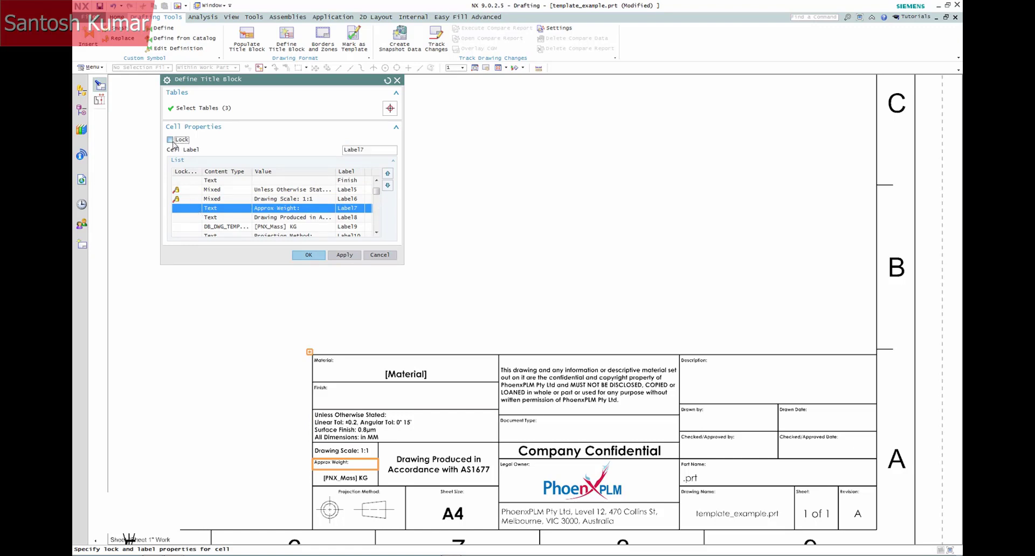
left_click(195, 217)
left_click(170, 140)
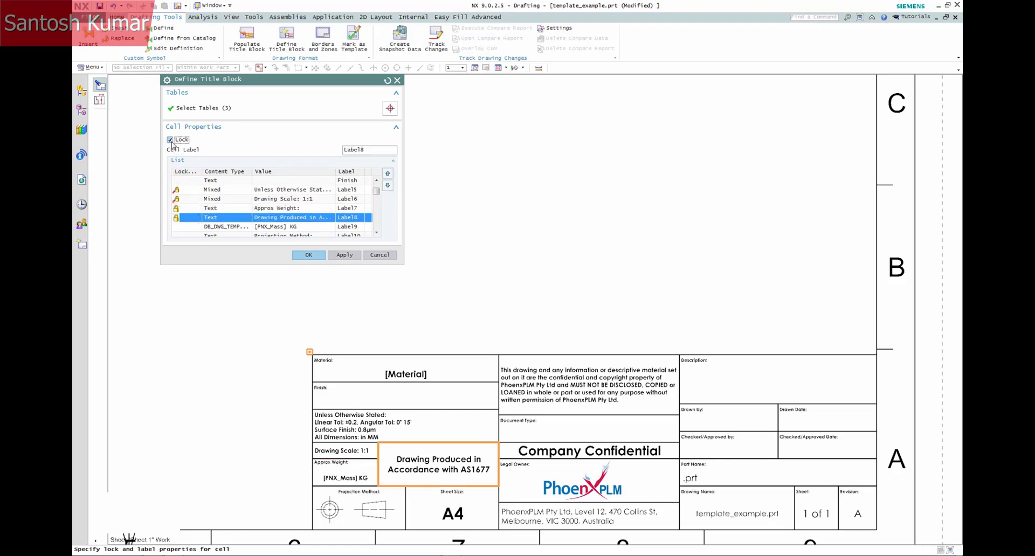
- Lock the "[PNX_Mass] KG" and "Projection Method:" cells of the title block
left_click(192, 227)
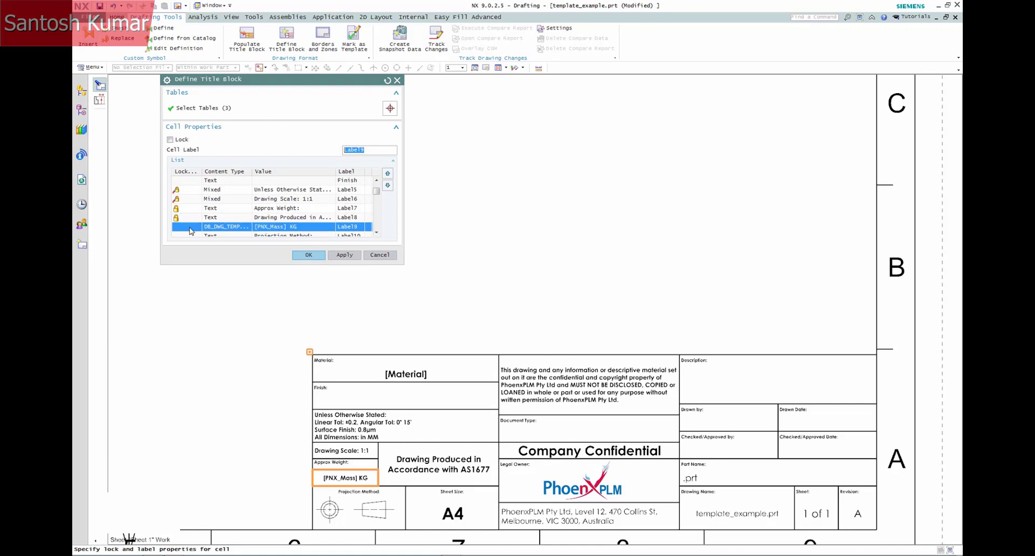
left_click(169, 139)
scroll(218, 202, "down", 2)
scroll(220, 182, "up", 1)
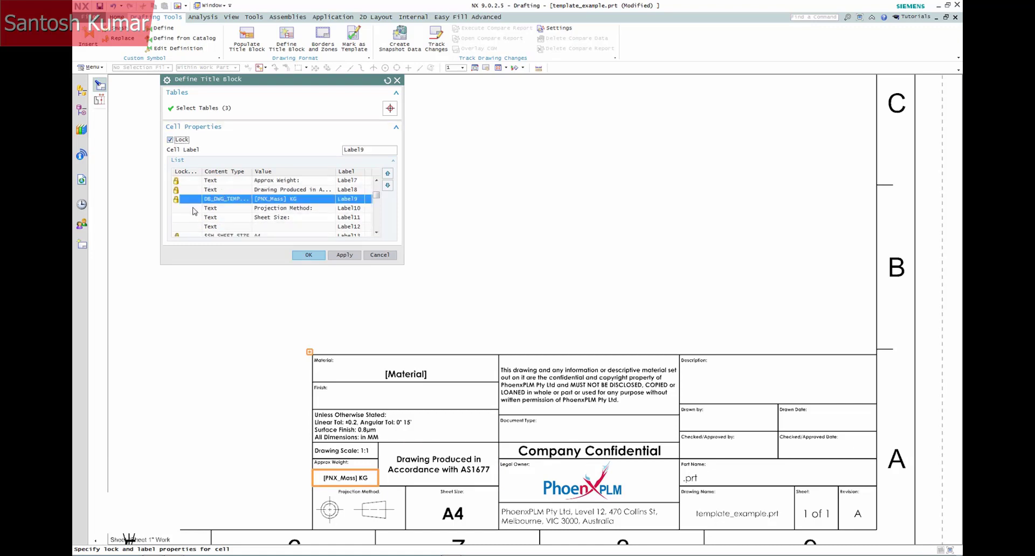
left_click(193, 209)
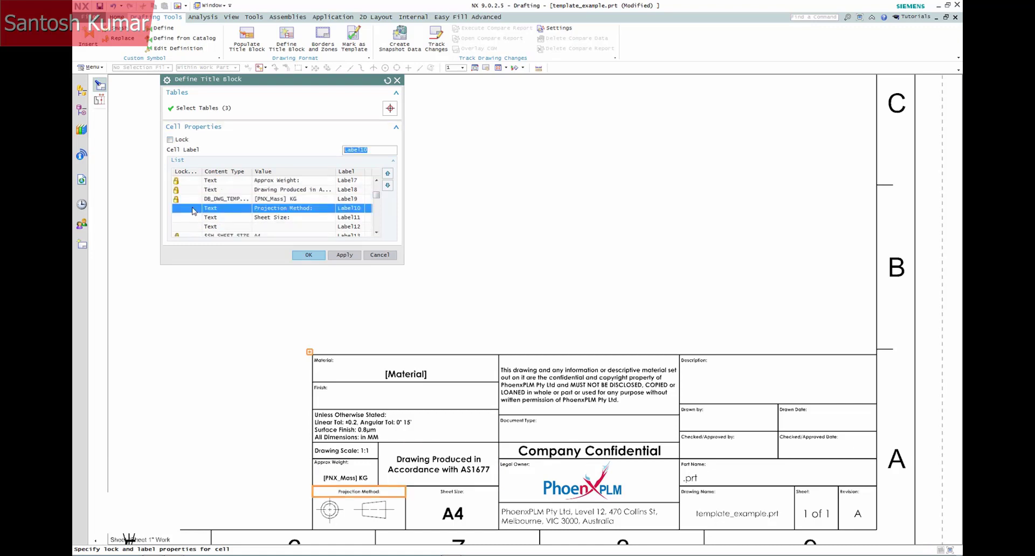
left_click(170, 140)
- Lock the "Sheet Size:" cell and the cell holding the projection symbols
left_click(190, 217)
left_click(170, 139)
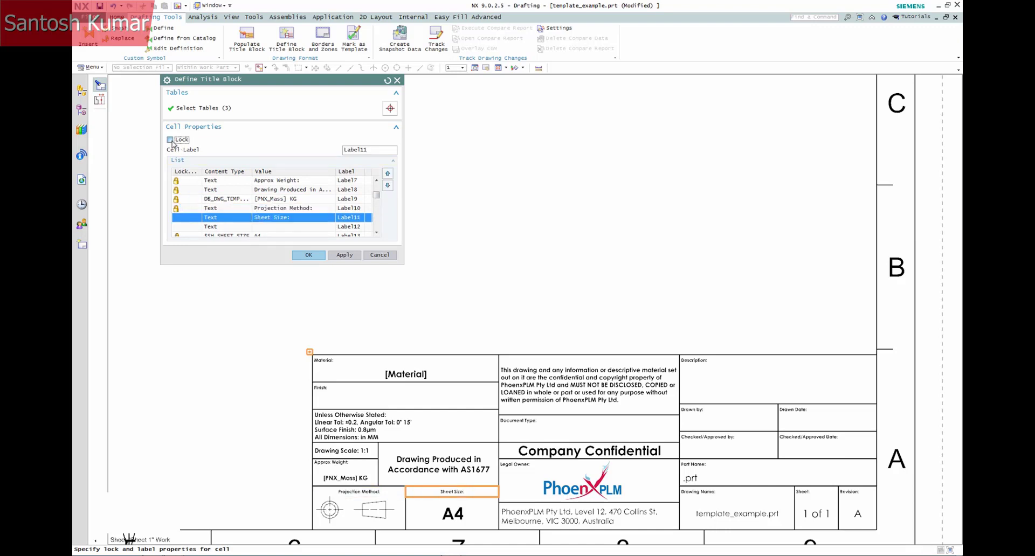
left_click(194, 227)
left_click(170, 140)
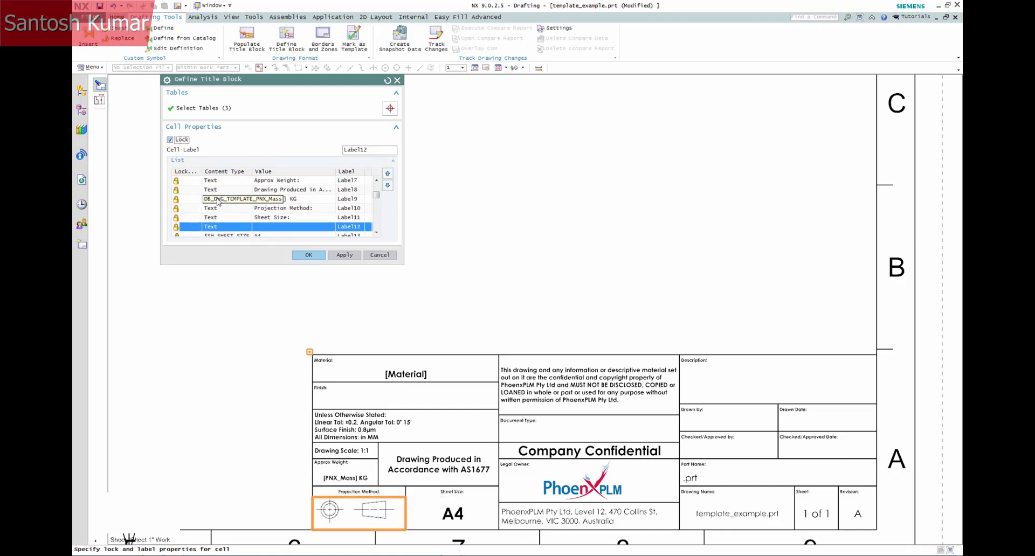
- Lock the confidentiality notice cell starting "This drawing and any information" and the "Document Type:" cell
scroll(195, 204, "down", 1)
left_click(199, 211)
scroll(221, 200, "down", 1)
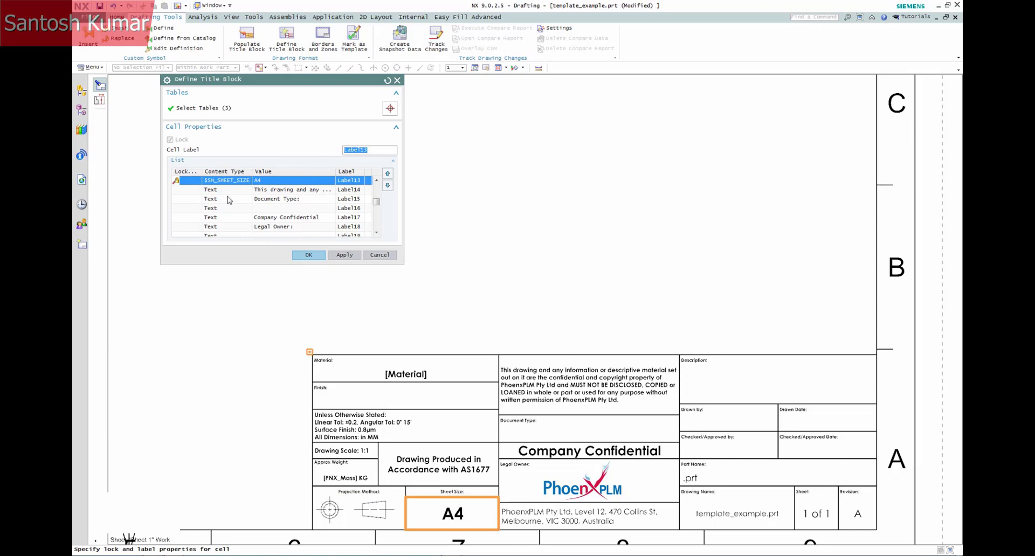
left_click(195, 191)
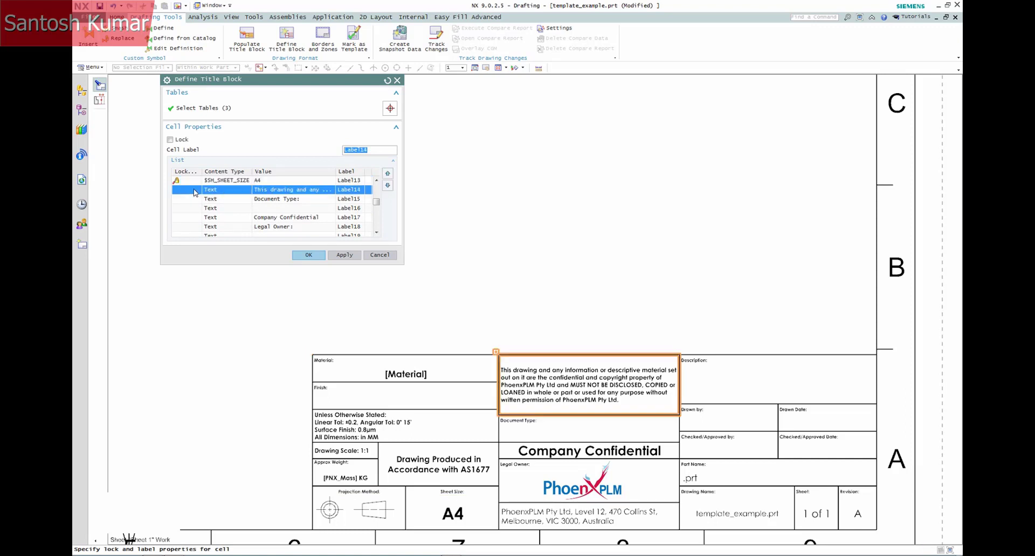
left_click(170, 140)
left_click(199, 200)
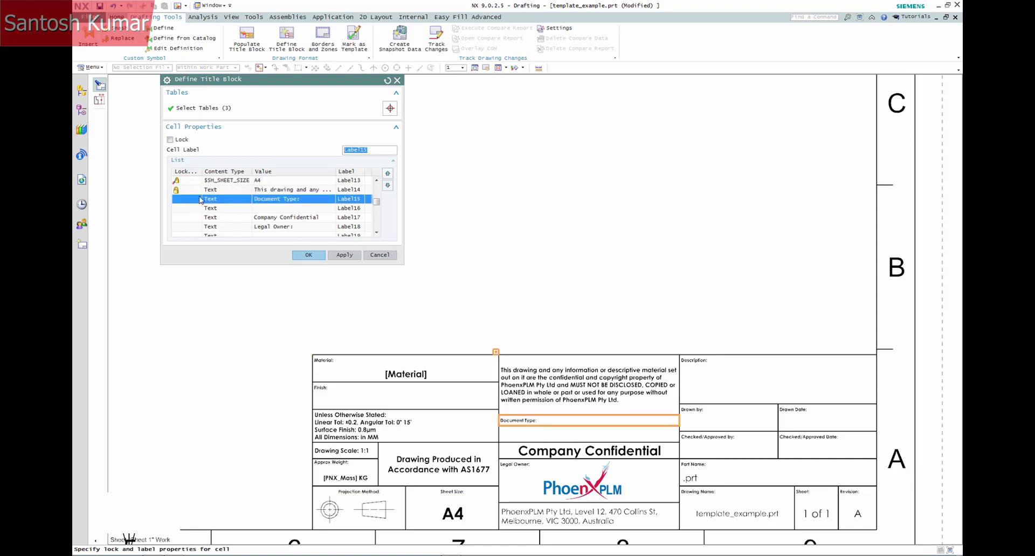
left_click(171, 140)
- Label the empty cell below "Document Type:" after its heading, leaving it unlocked
left_click(192, 208)
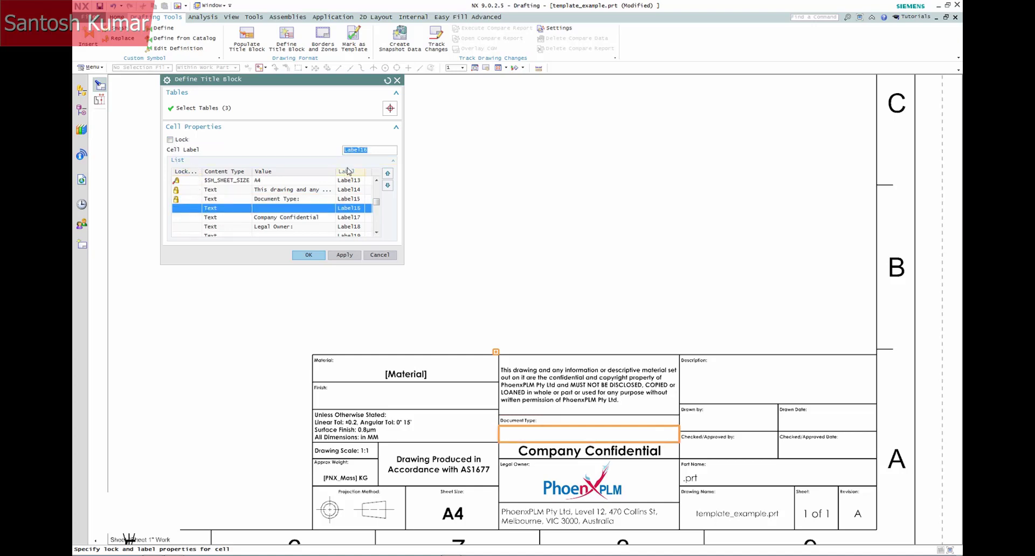
type("Docu...")
key("Return")
- Lock the "Company Confidential" cell, the "Legal Owner:" cell and the PhoenxPLM logo cell
left_click(192, 218)
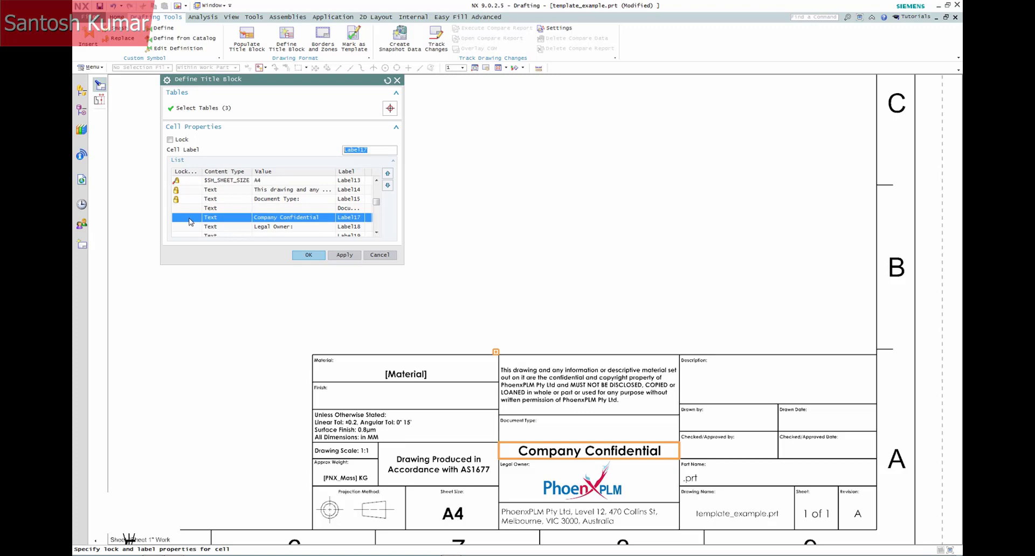
left_click(171, 139)
left_click(193, 227)
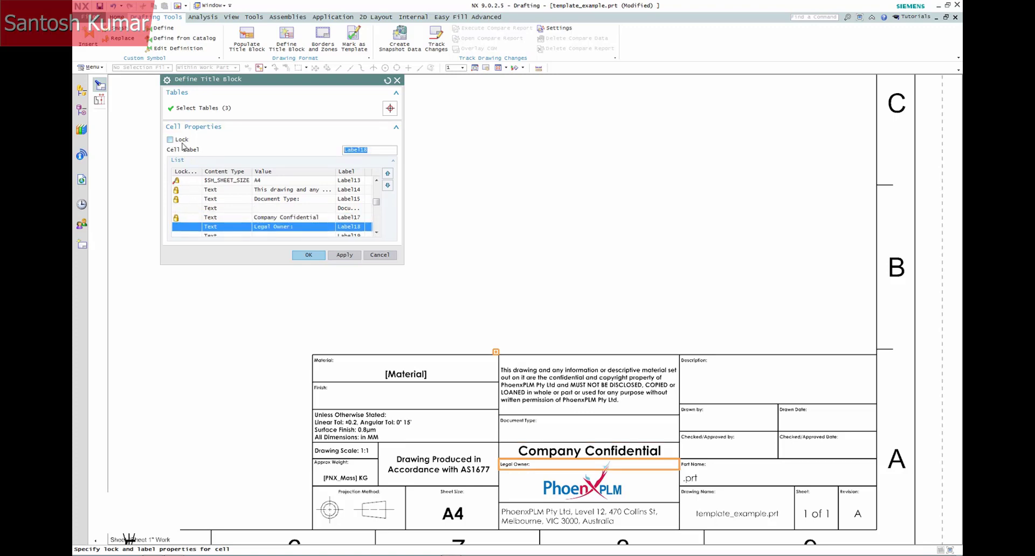
left_click(181, 140)
left_click(188, 236)
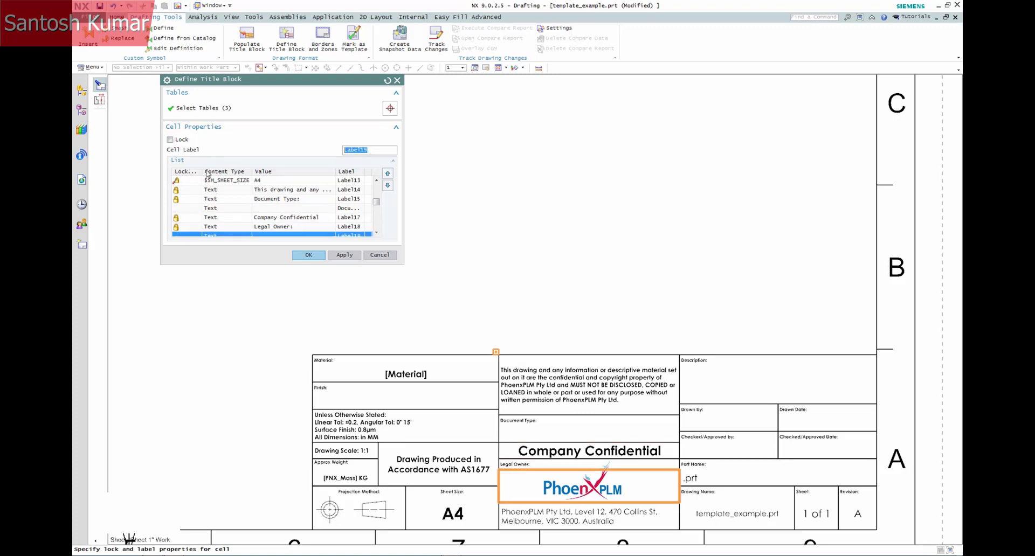
left_click(170, 139)
- Lock the company address cell below the logo and the "Description:" heading cell
scroll(221, 183, "down", 3)
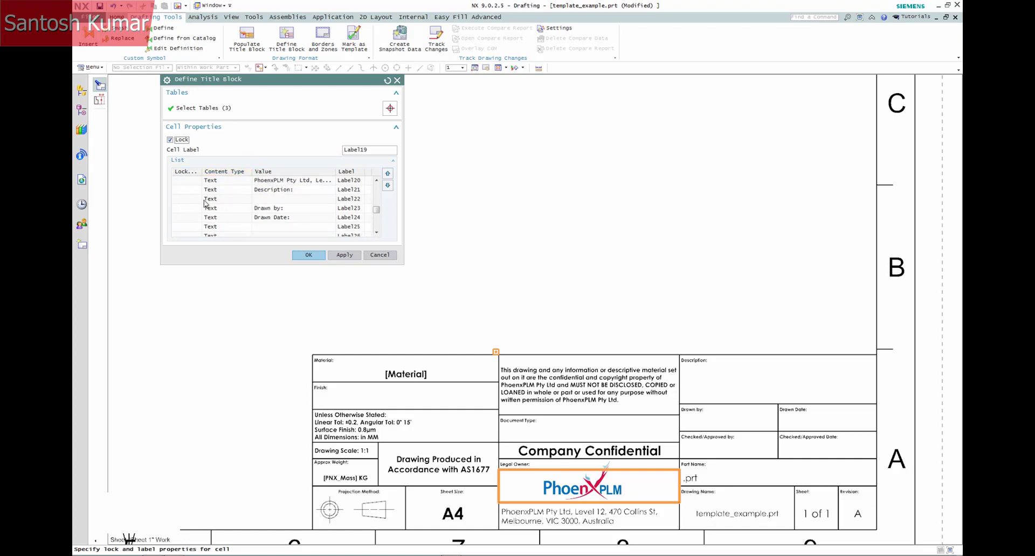
left_click(186, 211)
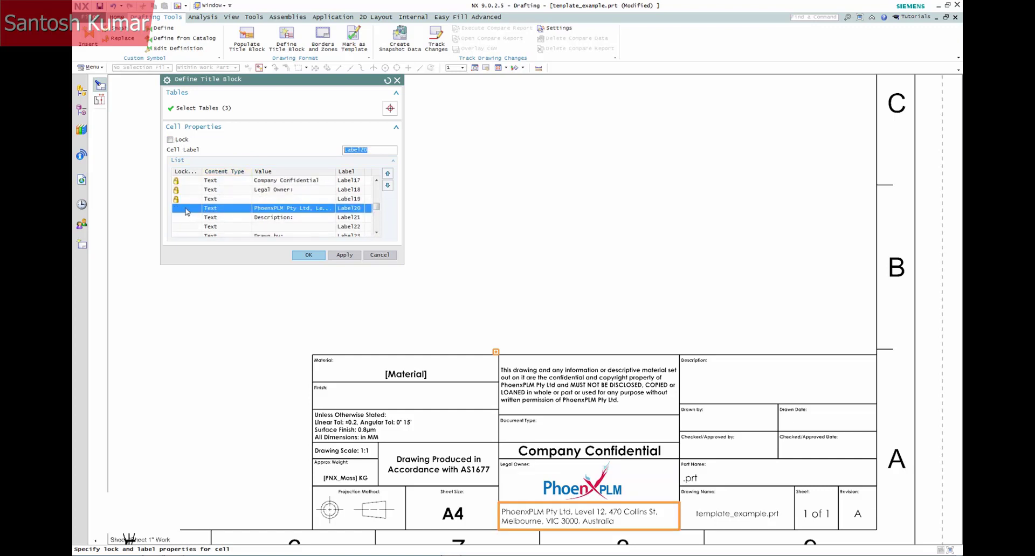
left_click(170, 140)
left_click(190, 219)
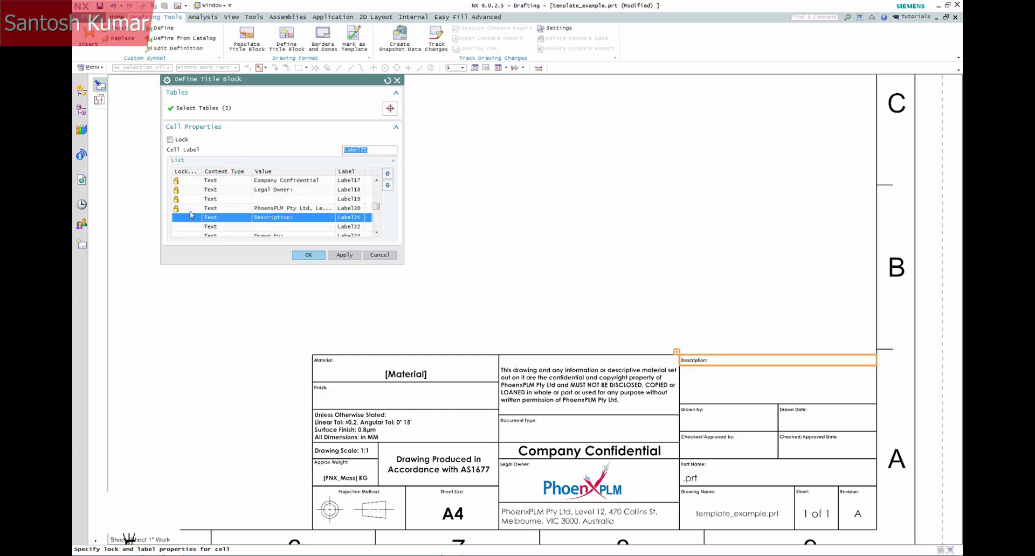
left_click(171, 140)
- Label the empty cell below "Description:" as Description, leaving it unlocked
left_click(187, 227)
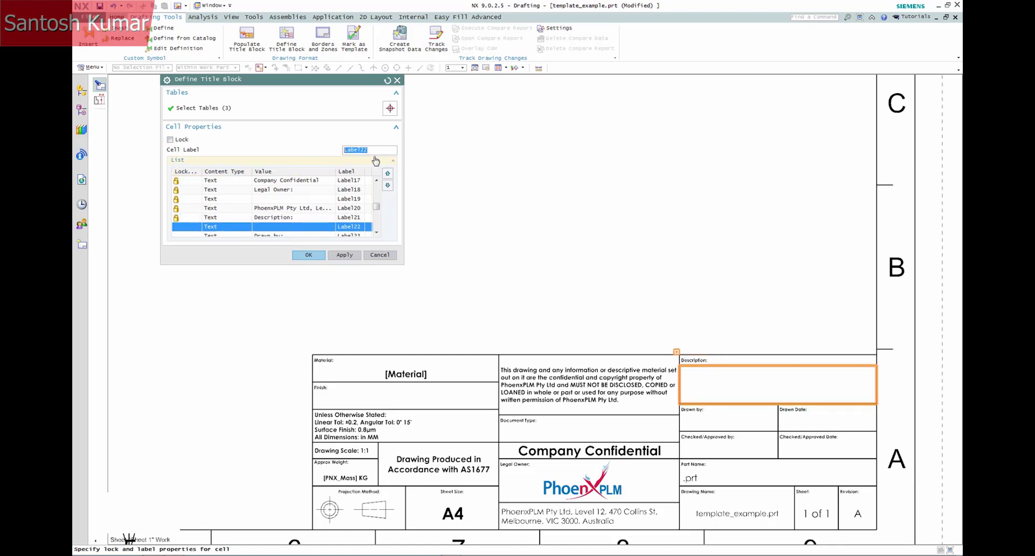
type("Description")
key("Return")
- Label the "Drawn by:" heading cell as Drawn By and lock it
left_click(201, 235)
scroll(226, 215, "down", 1)
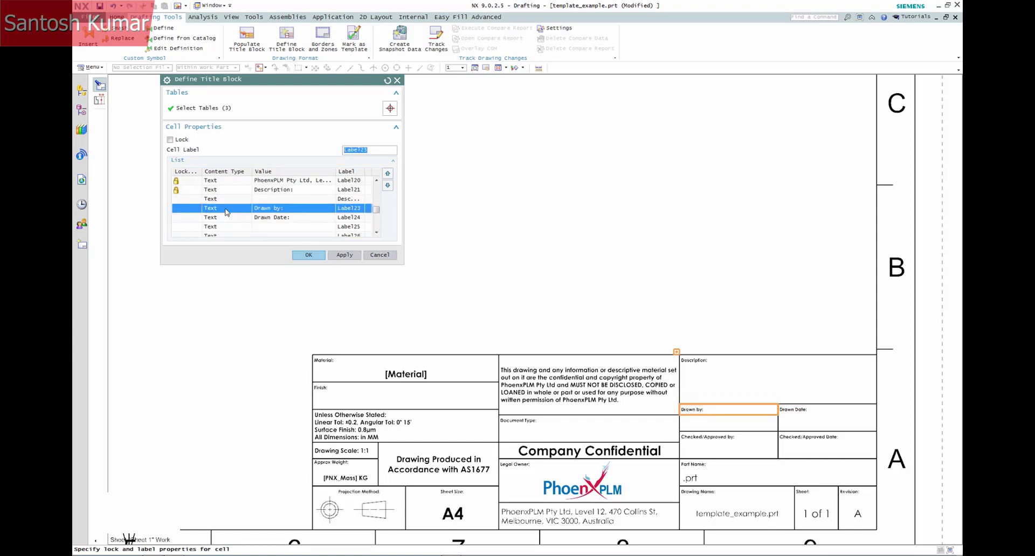
type("Drawn By")
key("Return")
key("ctrl+c")
left_click(186, 210)
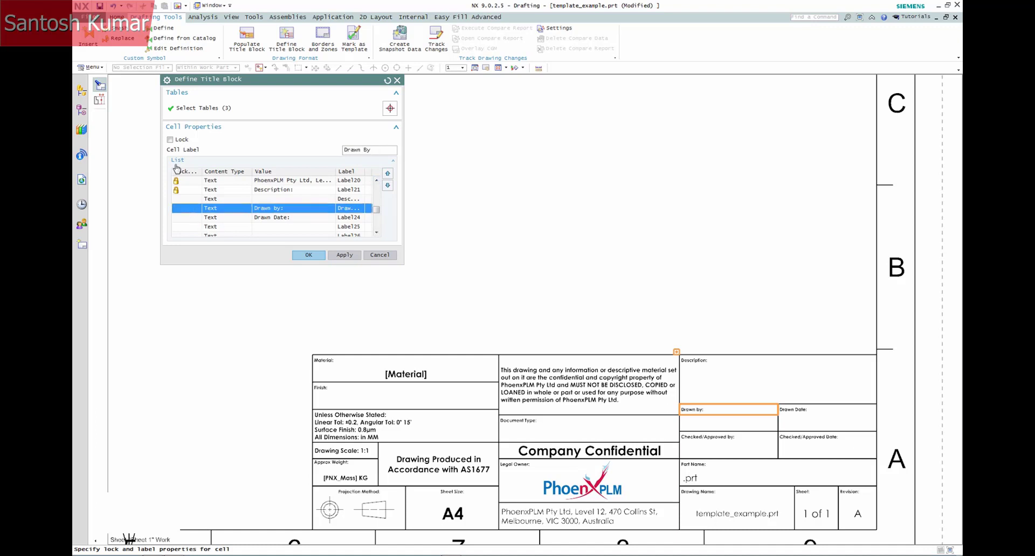
left_click(169, 140)
- Try to replace the label of the "Drawn Date:" heading cell, starting with the copied label Drawn By
left_click(186, 218)
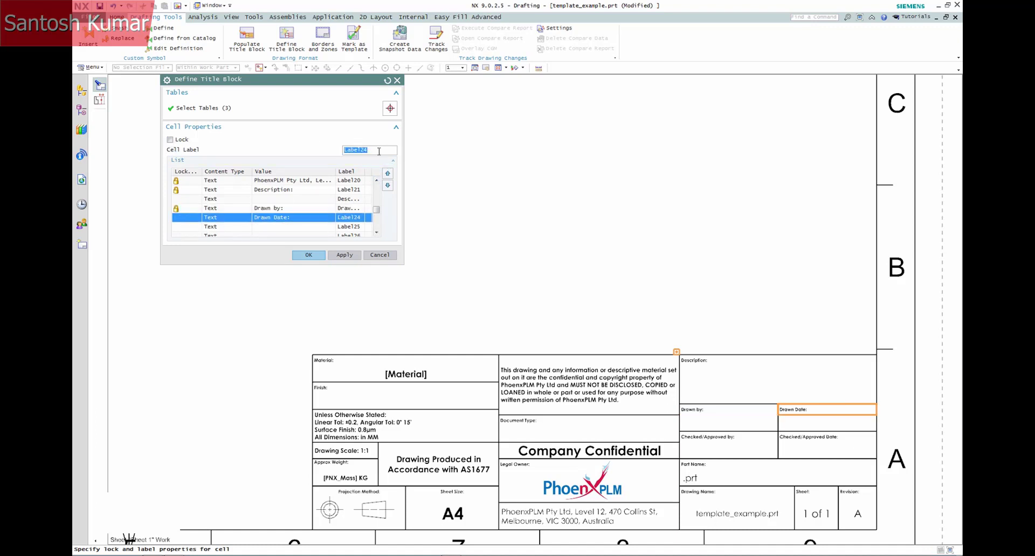
key("ctrl+v")
key("Return")
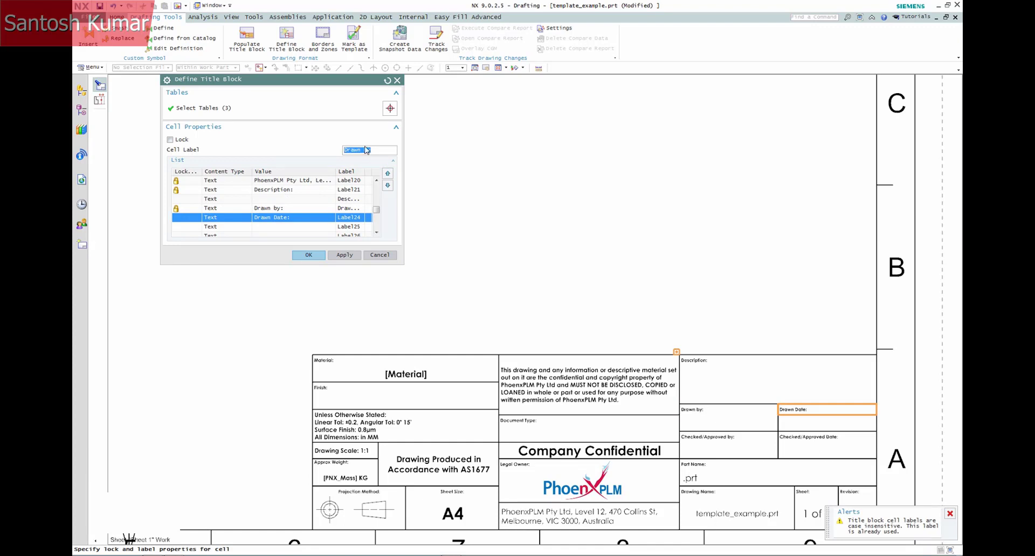
left_click(231, 209)
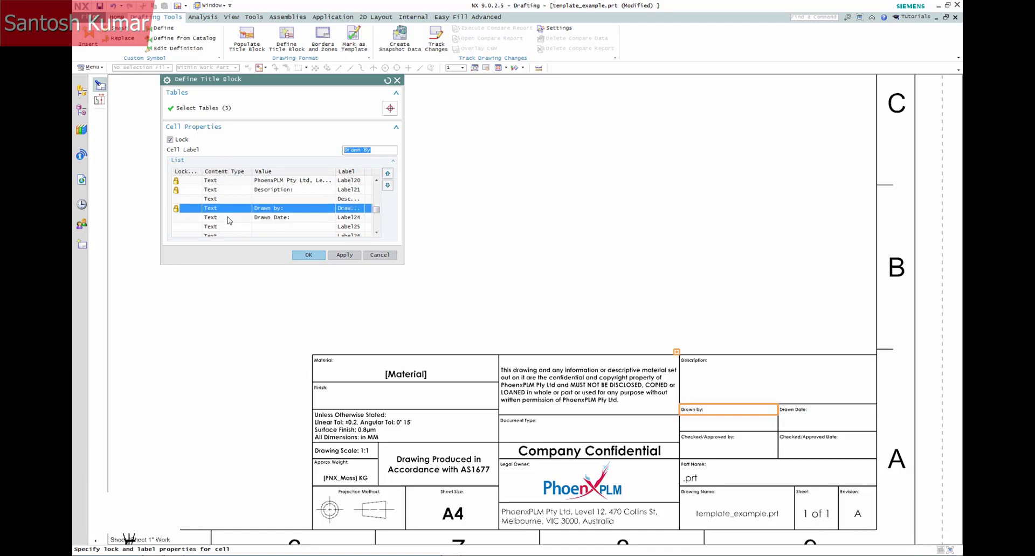
left_click(229, 219)
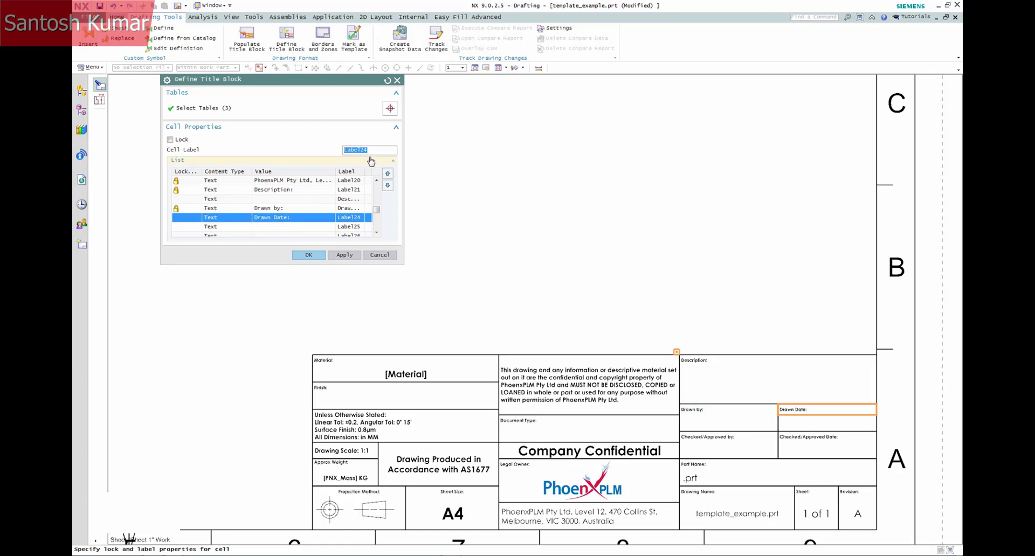
type("D")
left_click(230, 227)
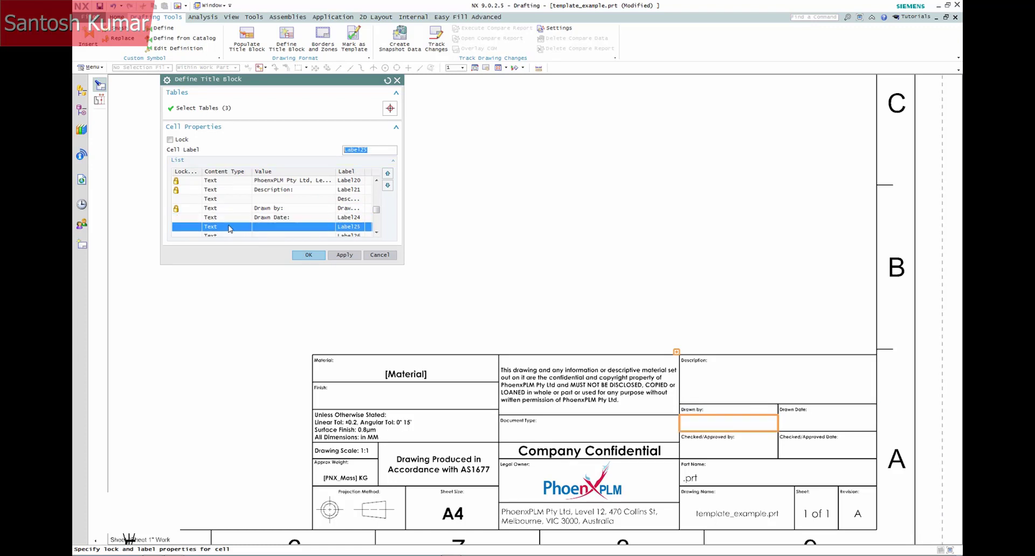
left_click(228, 218)
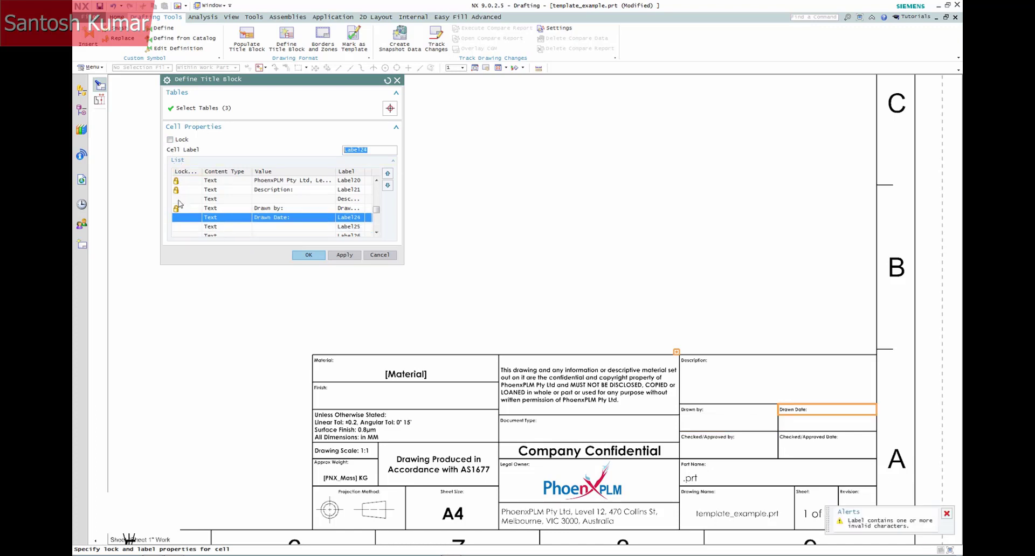
left_click(181, 221)
- Try to give the empty cell below "Drawn by:" the label Drawn By while the heading cell still uses it
left_click(184, 229)
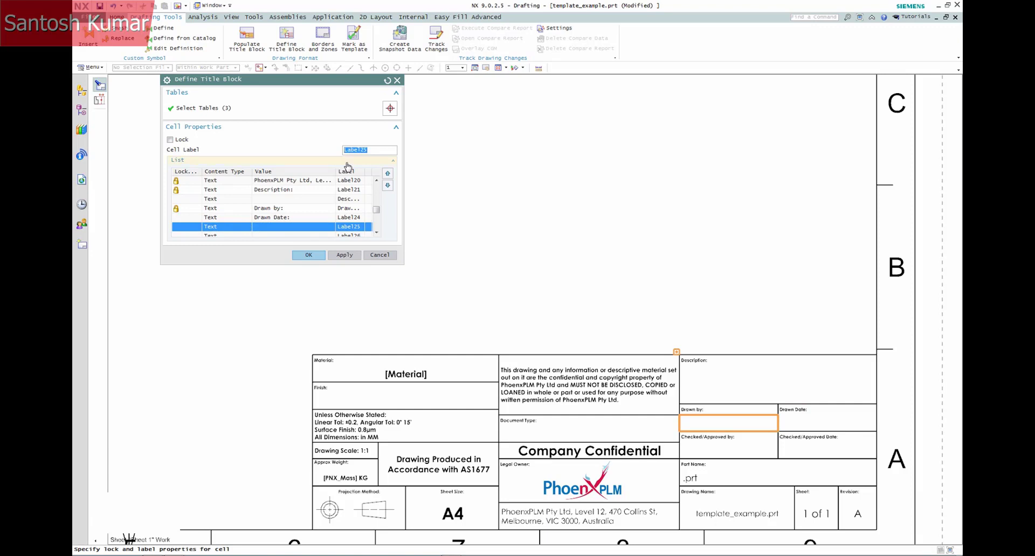
key("ctrl+v")
key("Return")
key("ctrl+c")
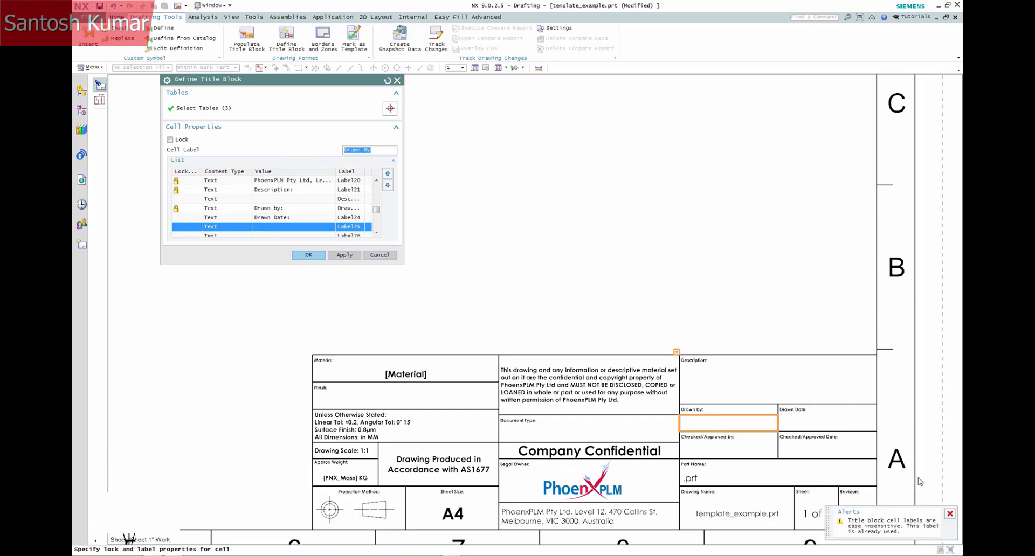
left_click(950, 516)
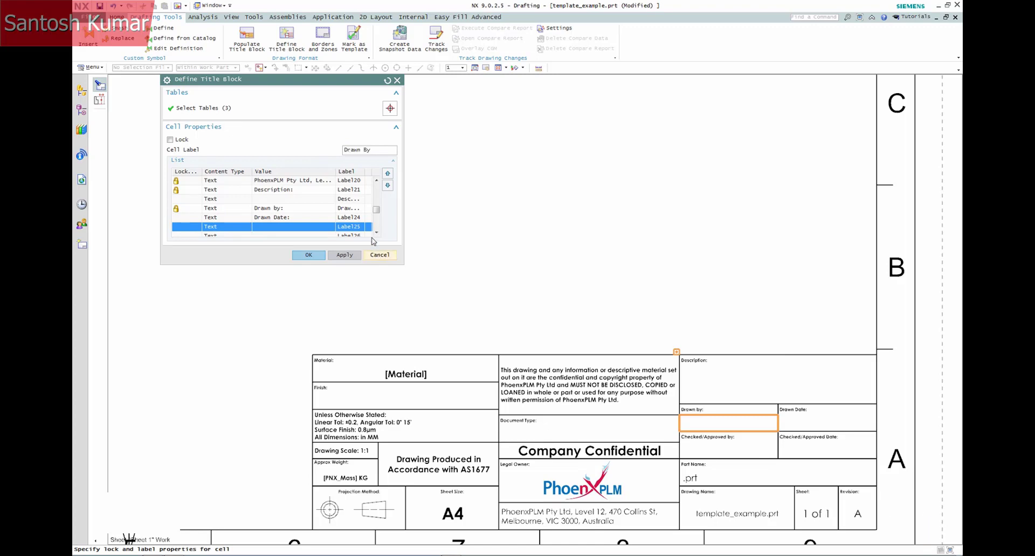
- Shorten the label of the locked "Drawn by:" heading cell to Drawn
left_click(286, 211)
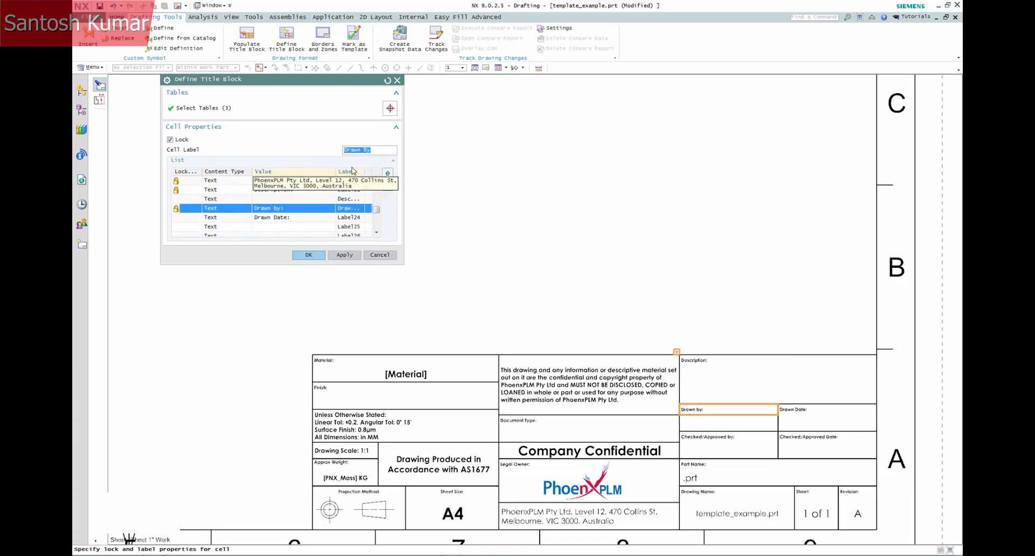
left_click(377, 150)
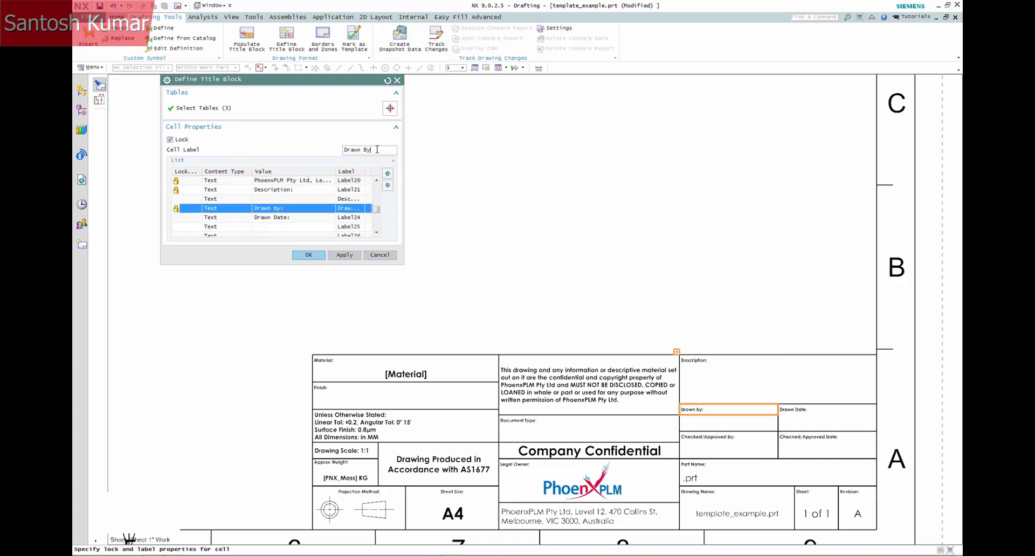
key("Return")
- Label the empty cell below "Drawn by:" as Drawn By and apply the title block definition
left_click(268, 227)
key("ctrl+v")
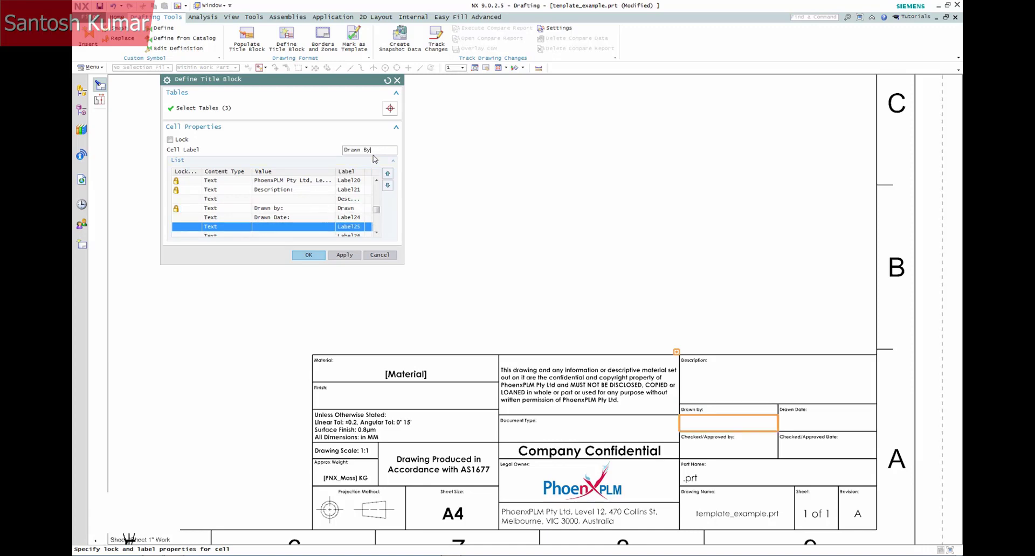
key("Return")
left_click(344, 255)
- Label the empty cell below "Drawn Date:" as Drawn Date and lock the "Drawn Date:" heading cell
left_click_drag(378, 192, 376, 211)
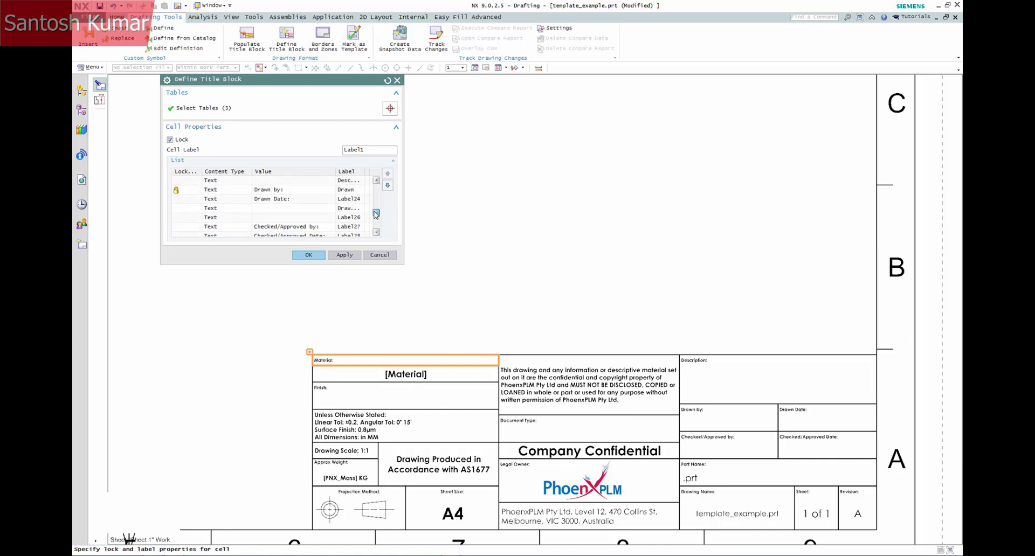
left_click(278, 190)
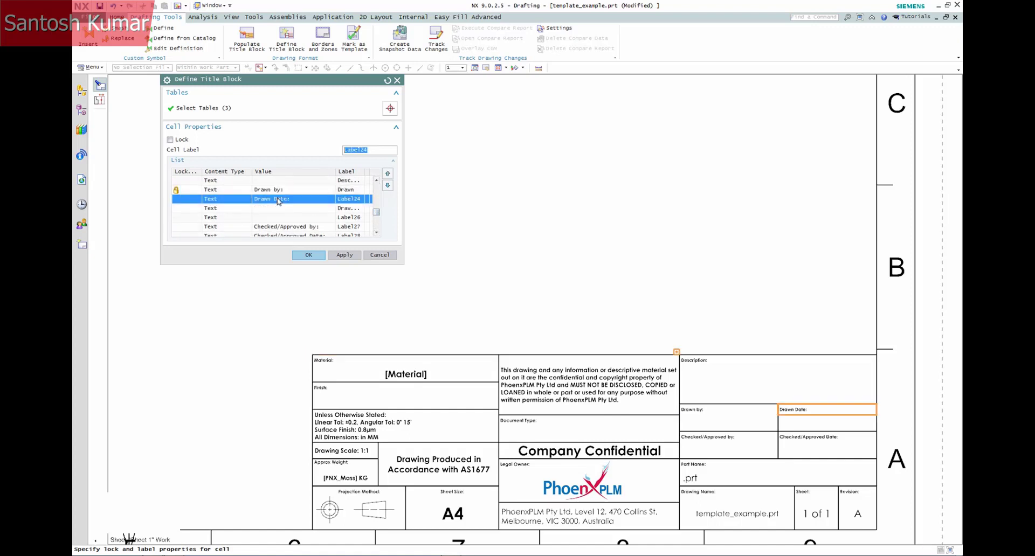
left_click(276, 209)
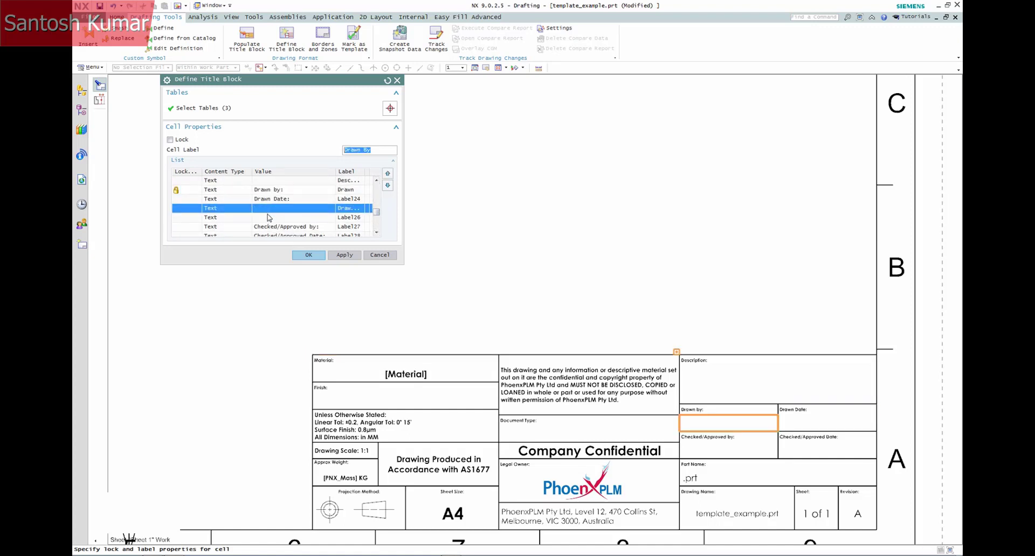
left_click(266, 218)
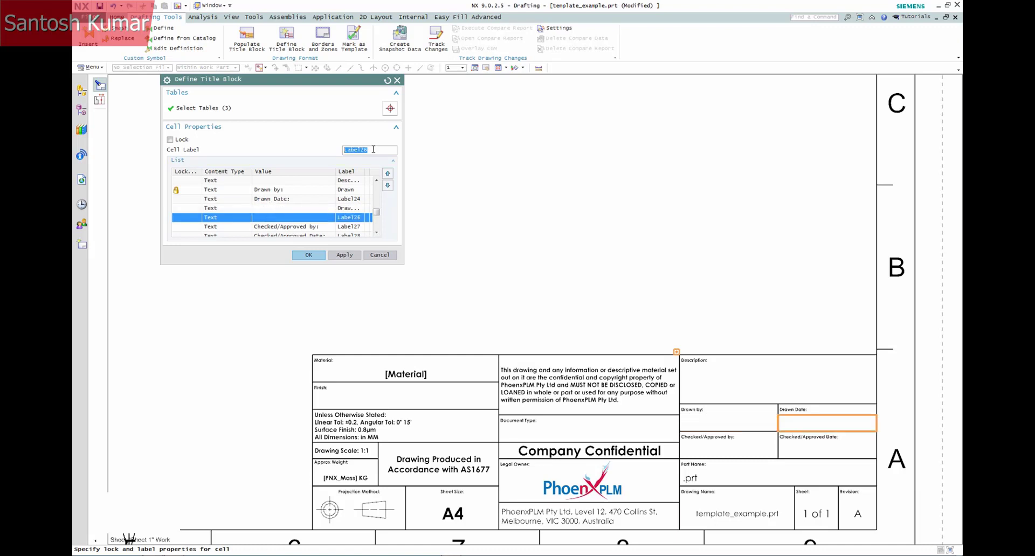
type("Drawn Date")
key("Return")
left_click(226, 200)
left_click(170, 140)
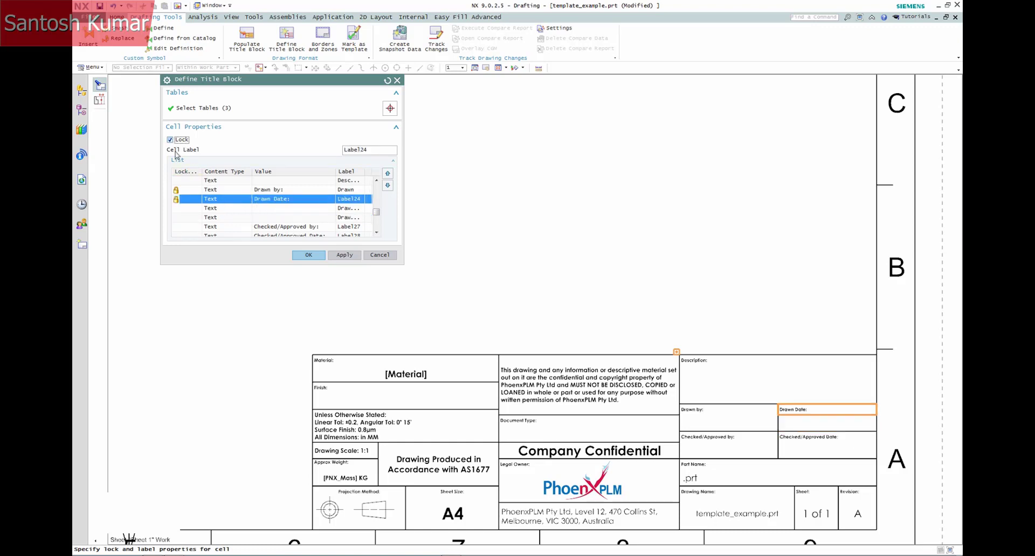
- Lock the "Checked/Approved by:" and "Checked/Approved Date:" heading cells in the title block definition
left_click(316, 181)
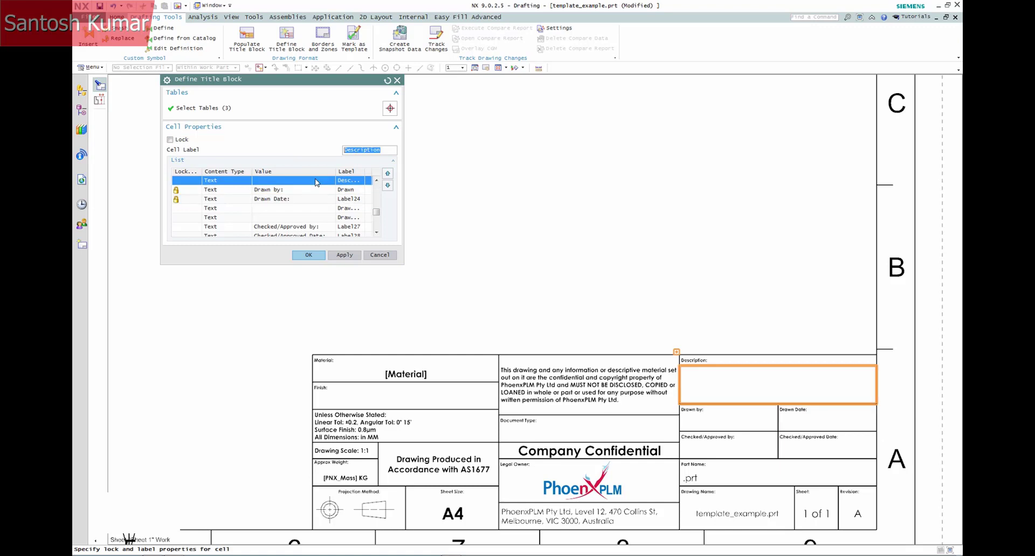
left_click(249, 227)
scroll(271, 211, "down", 1)
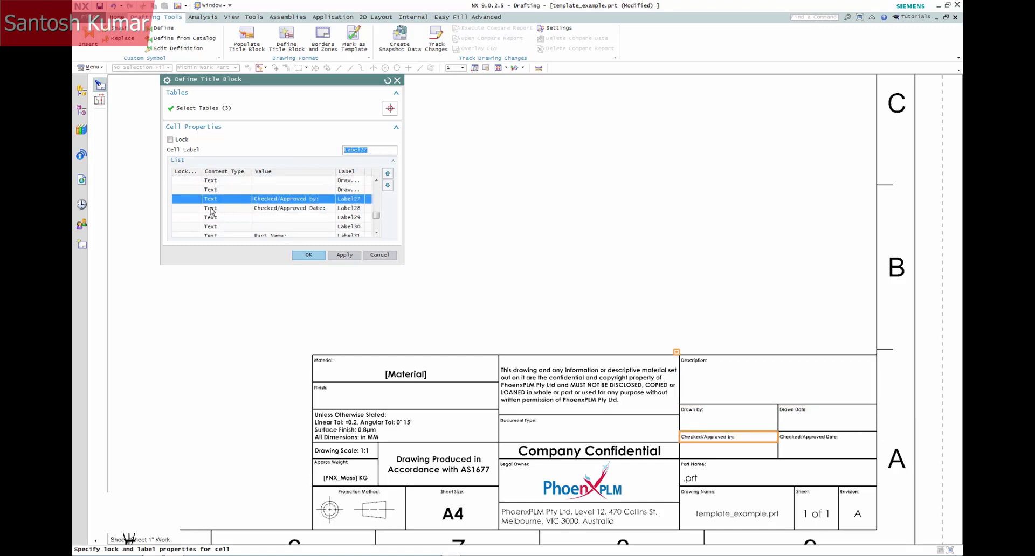
left_click(170, 139)
left_click(183, 209)
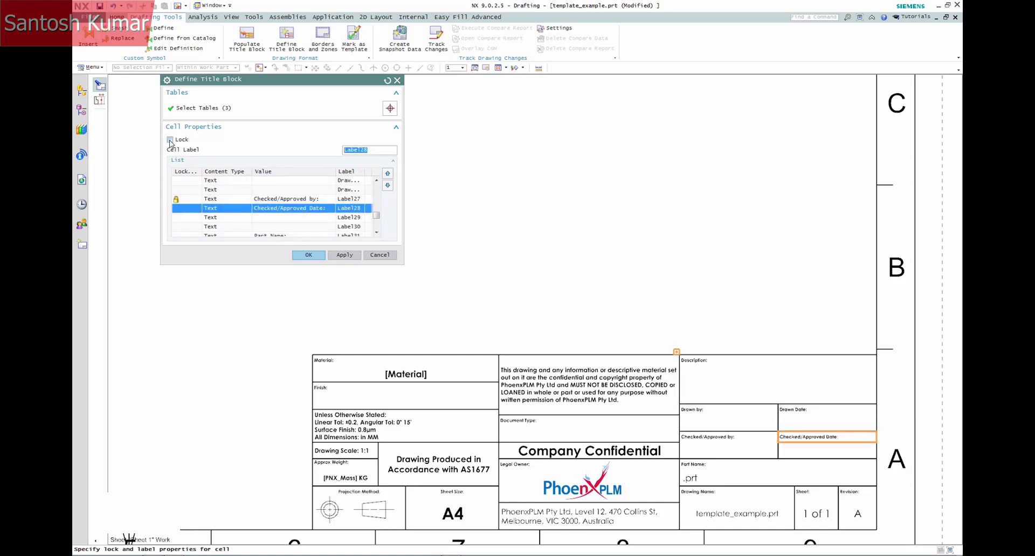
left_click(183, 213)
- Label the empty cells below the two Checked/Approved headings as Checked By and Checked Date
left_click(188, 217)
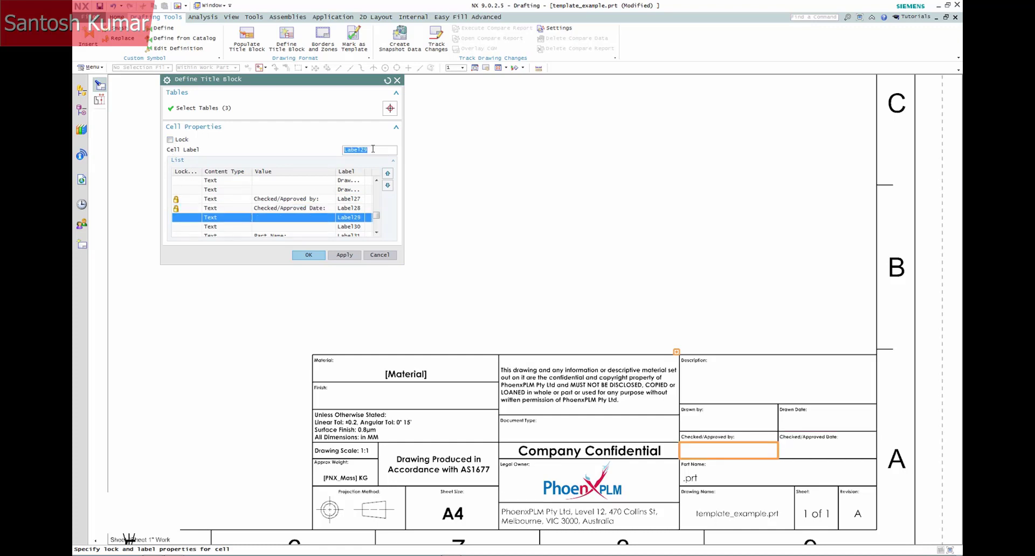
type("q")
key("Return")
left_click(291, 226)
type("q")
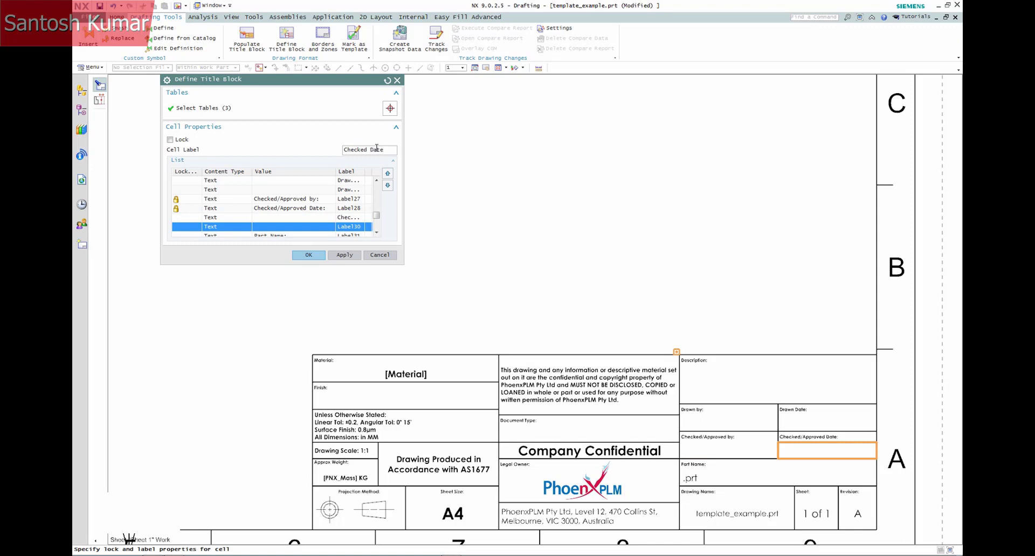
key("Return")
- Lock the "Part Name:" and "Drawing Name:" heading cells of the title block
scroll(375, 236, "down", 3)
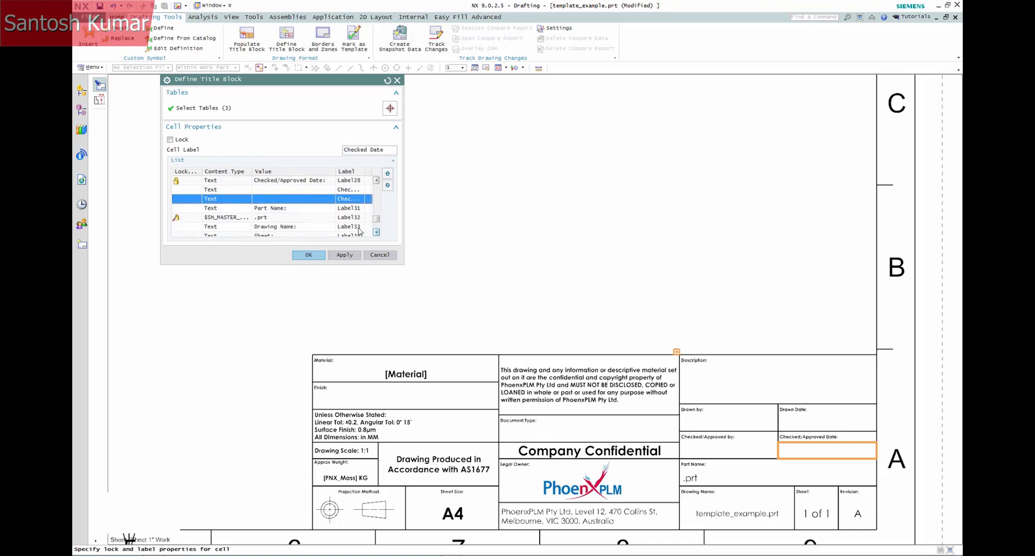
left_click(282, 210)
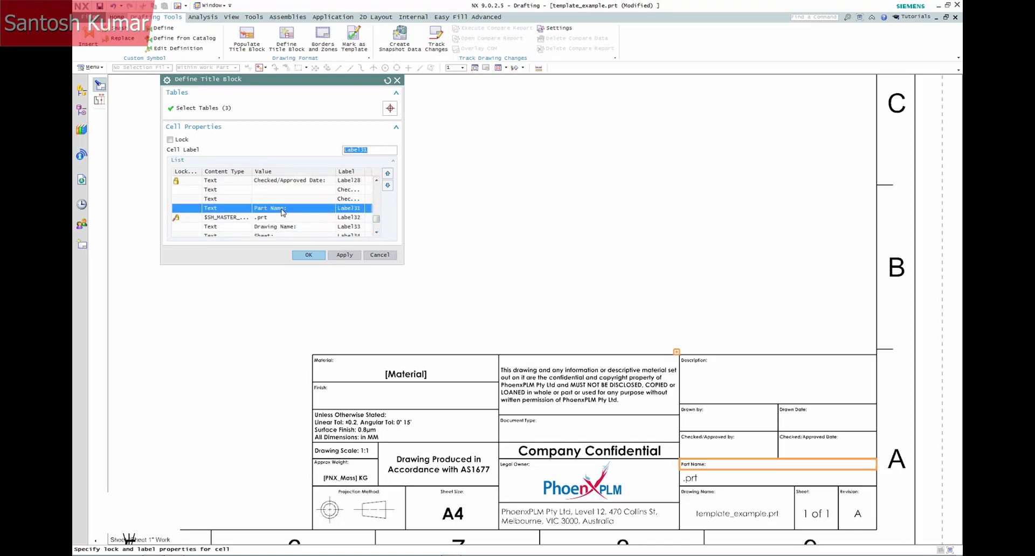
left_click(169, 140)
left_click(224, 218)
left_click(223, 227)
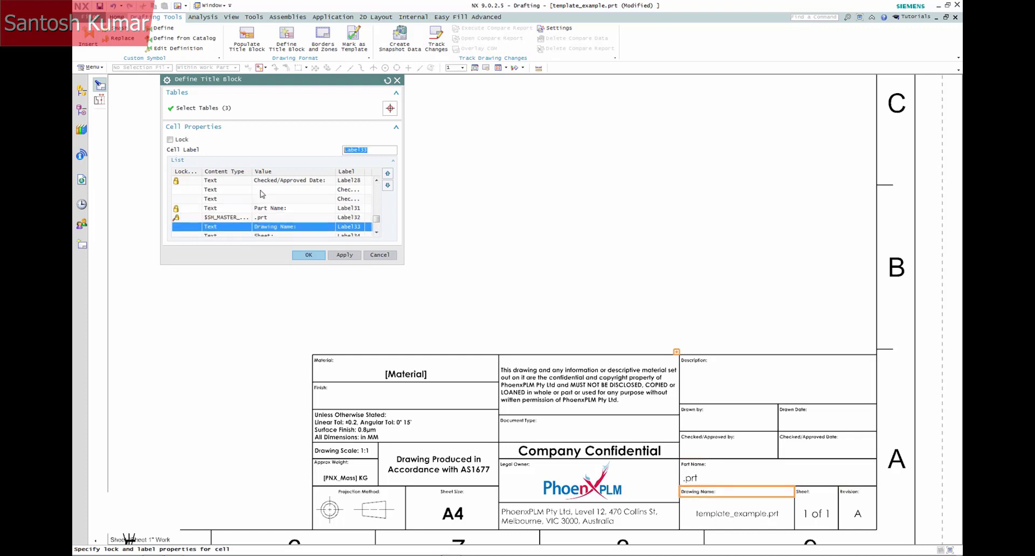
left_click(170, 140)
- Lock the "Sheet:" and "Revision:" heading cells of the title block
scroll(250, 186, "down", 3)
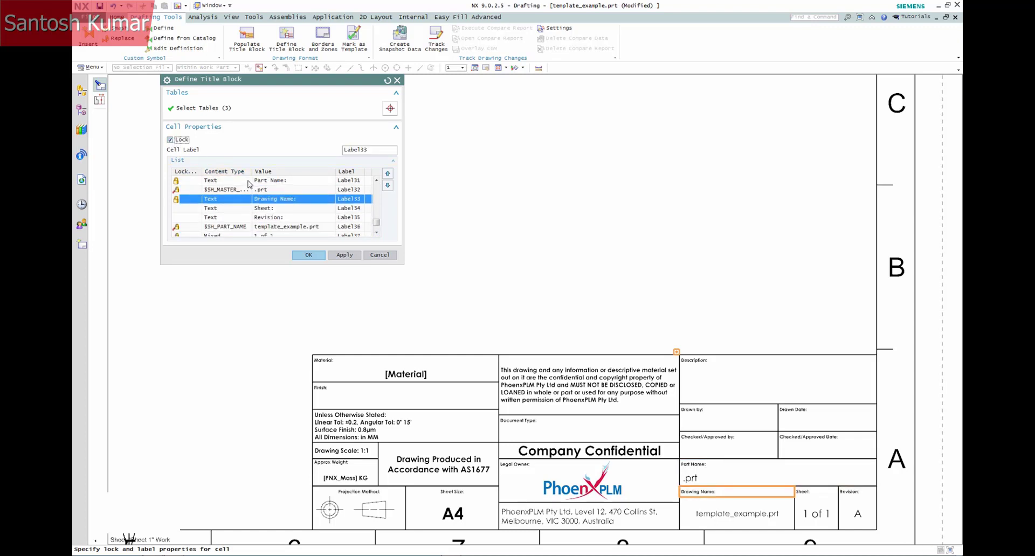
left_click(247, 213)
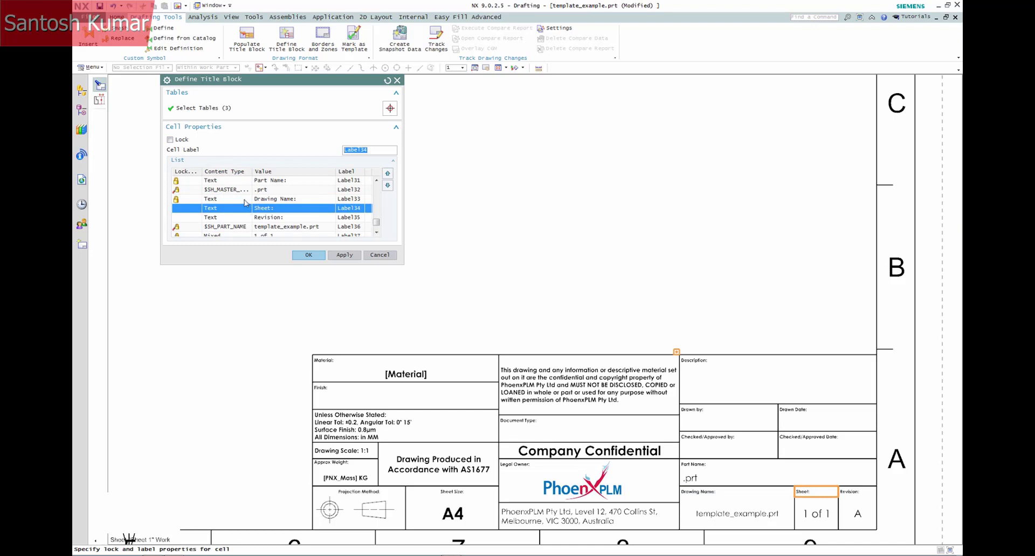
left_click(176, 140)
left_click(232, 218)
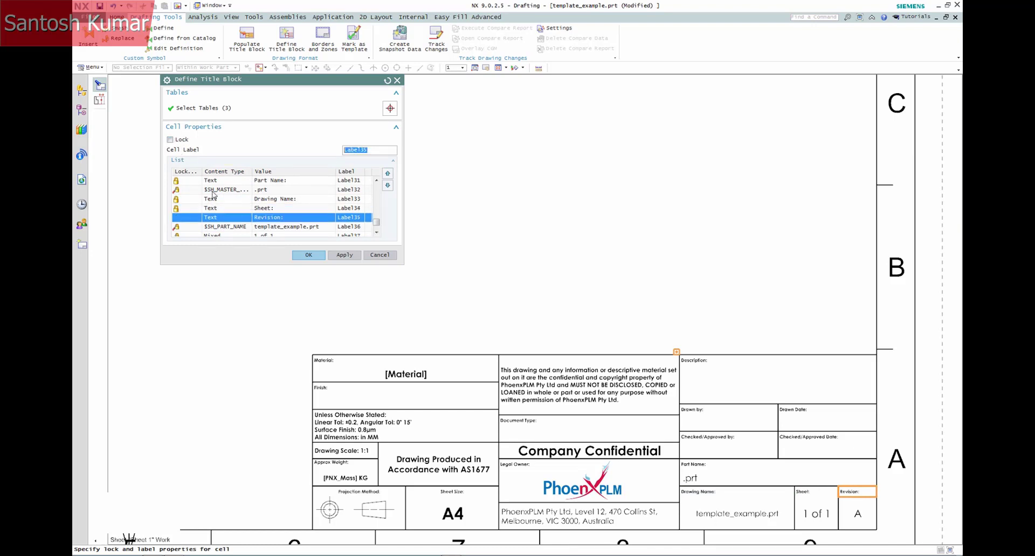
left_click(170, 141)
- Check the remaining cells at the end of the list, apply the title block definition and finish it
left_click(214, 227)
scroll(271, 208, "down", 2)
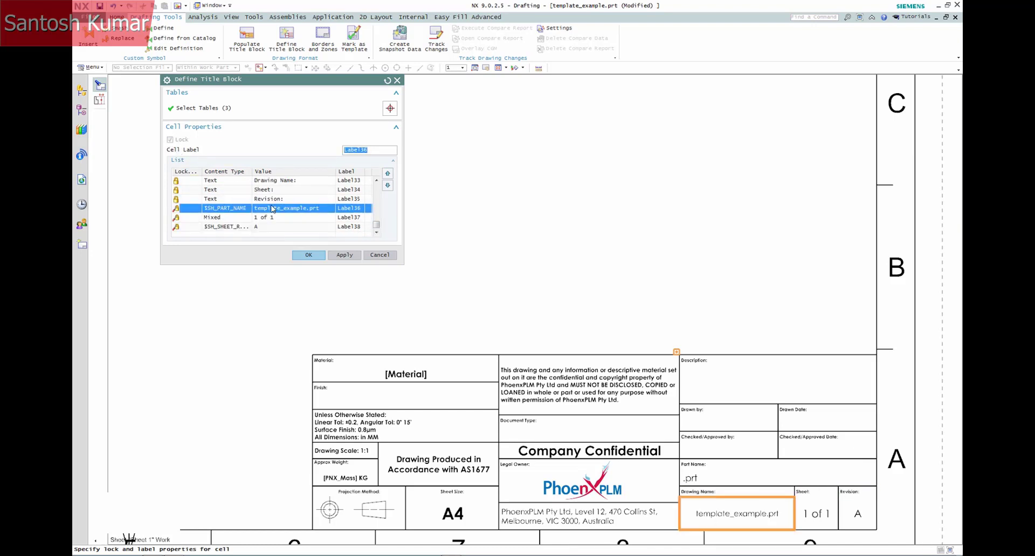
left_click(346, 256)
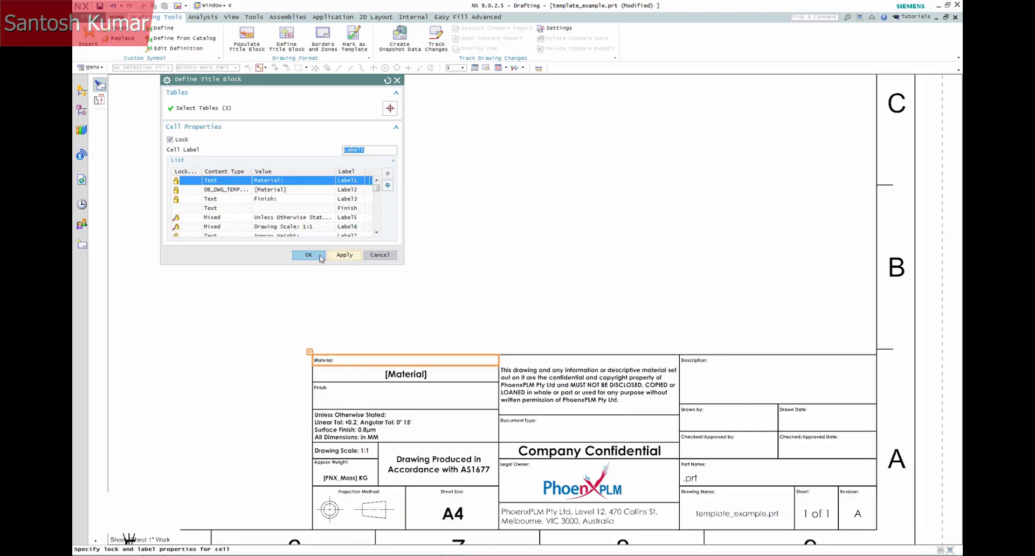
left_click(321, 257)
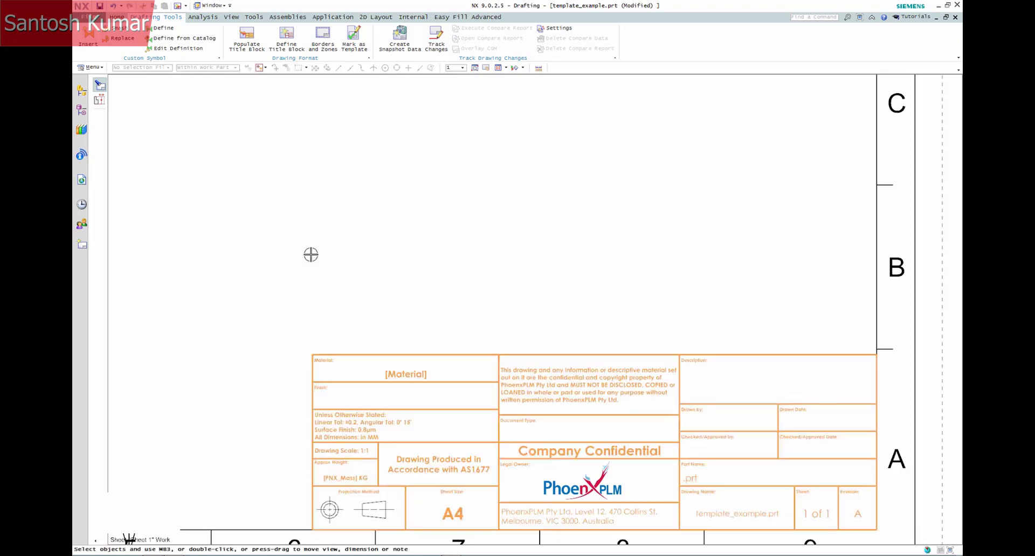
- Open the title block for populating and check each labelled entry cell from Finish to Checked Date without entering values
right_click(502, 353)
left_click(526, 385)
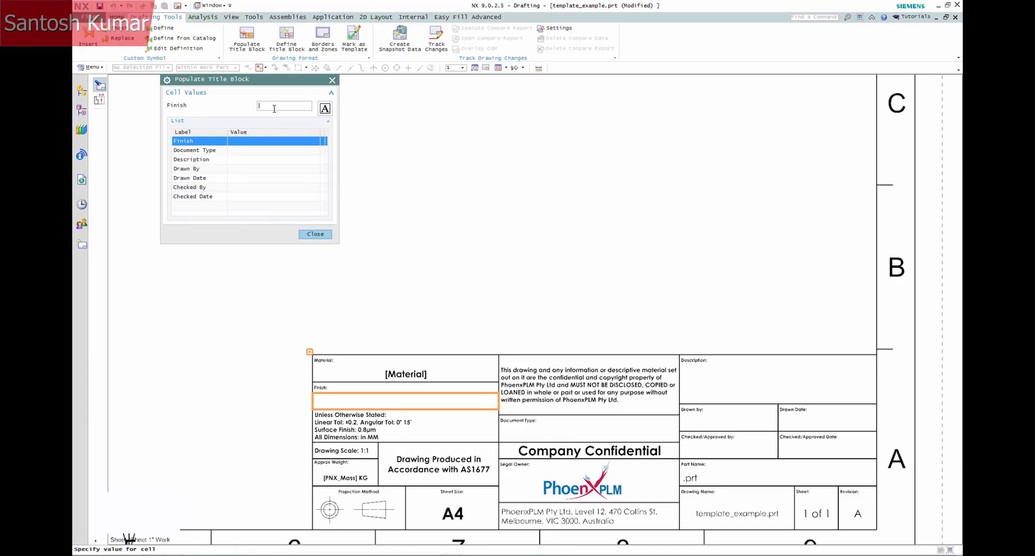
left_click(215, 151)
left_click(211, 162)
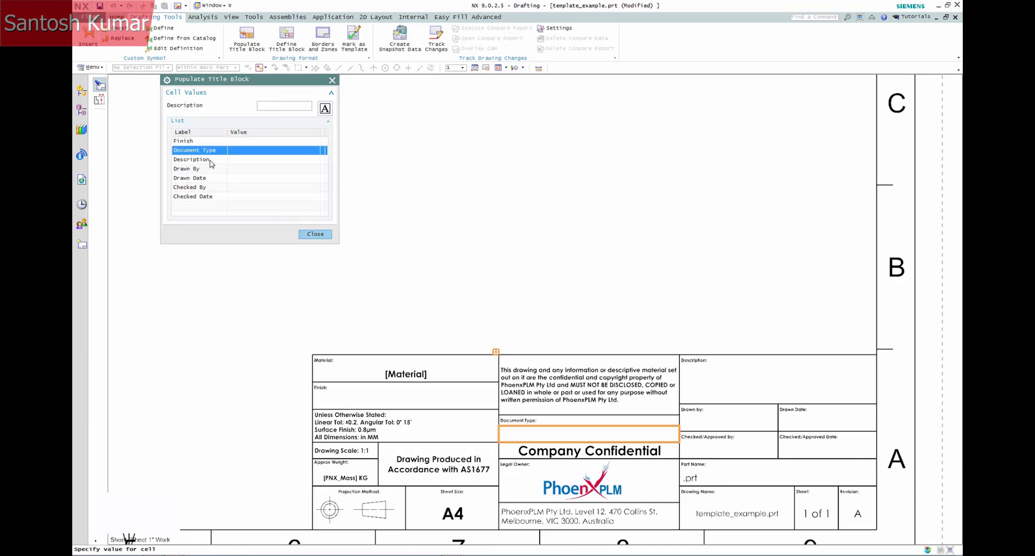
left_click(206, 169)
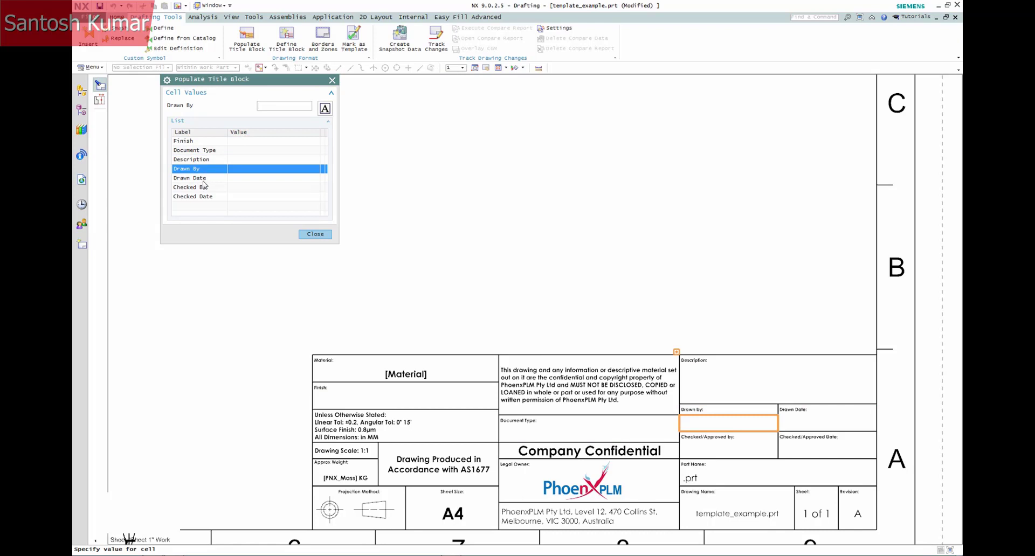
left_click(203, 180)
left_click(203, 188)
left_click(204, 198)
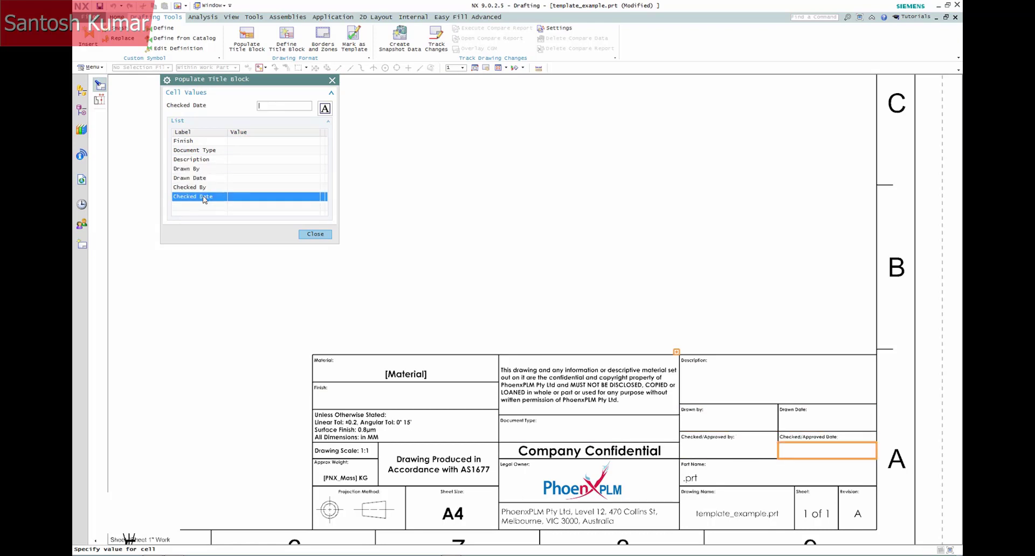
left_click(315, 233)
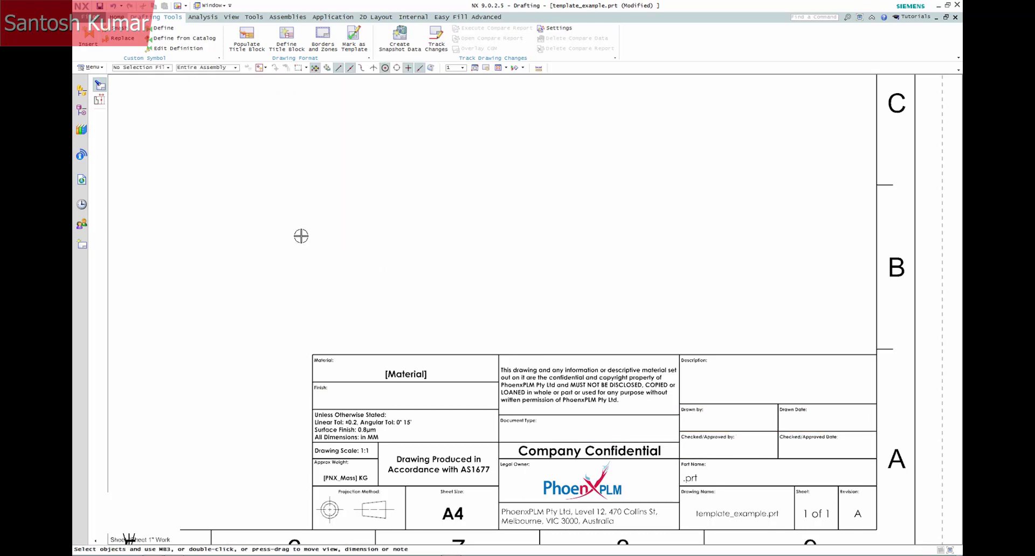
- Save the template_example part with its finished title block
left_click(100, 7)
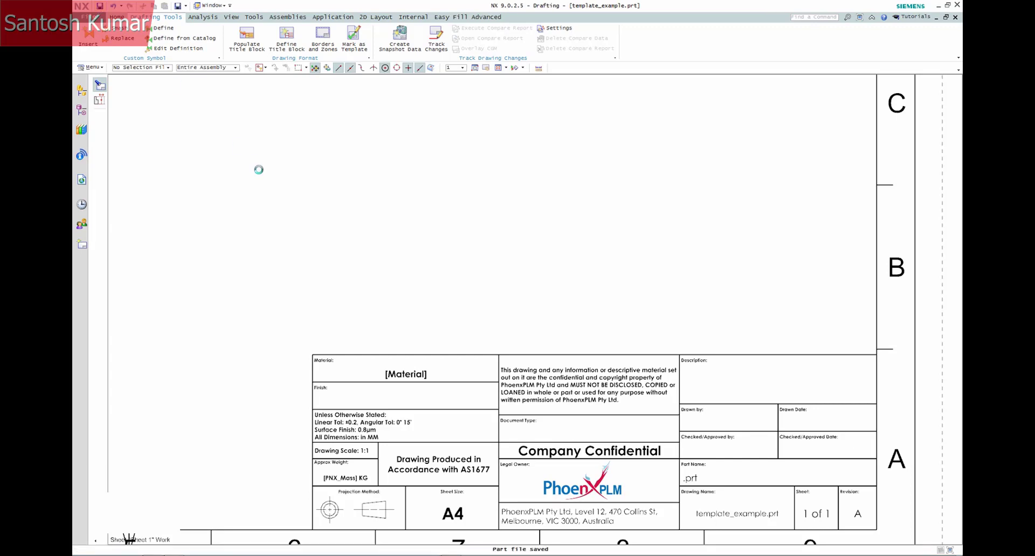
key("ctrl+f")
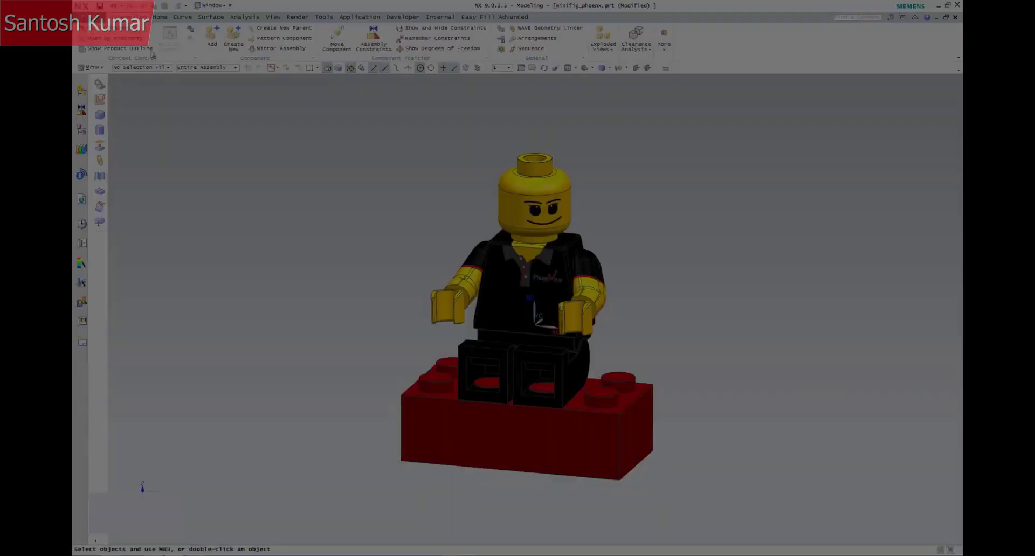
- Create the new drawing minifig_phoenx_dwg1.prt of minifig_phoenx from the A3 - Size template in PNX Drawing and acknowledge the title block notice
key("alt+f")
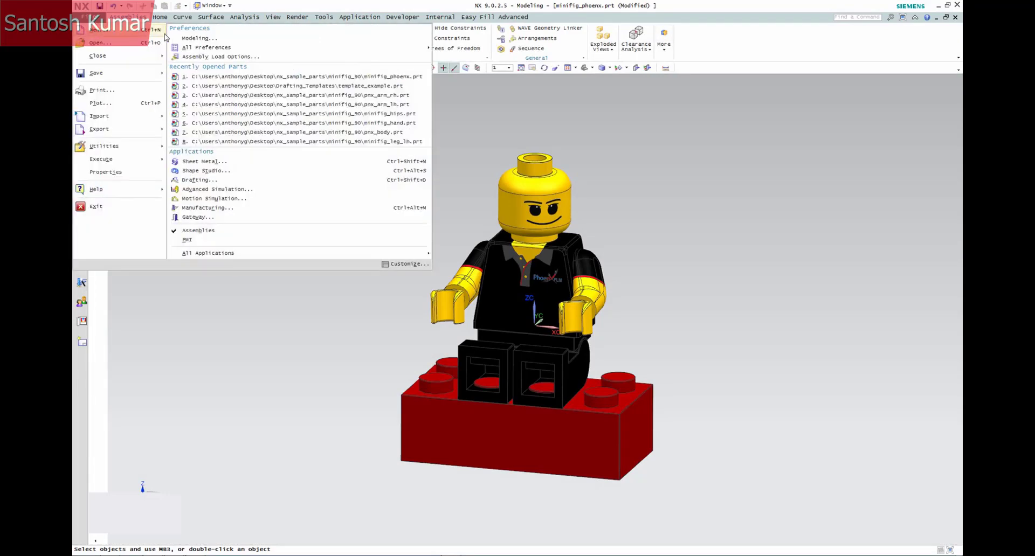
left_click(248, 197)
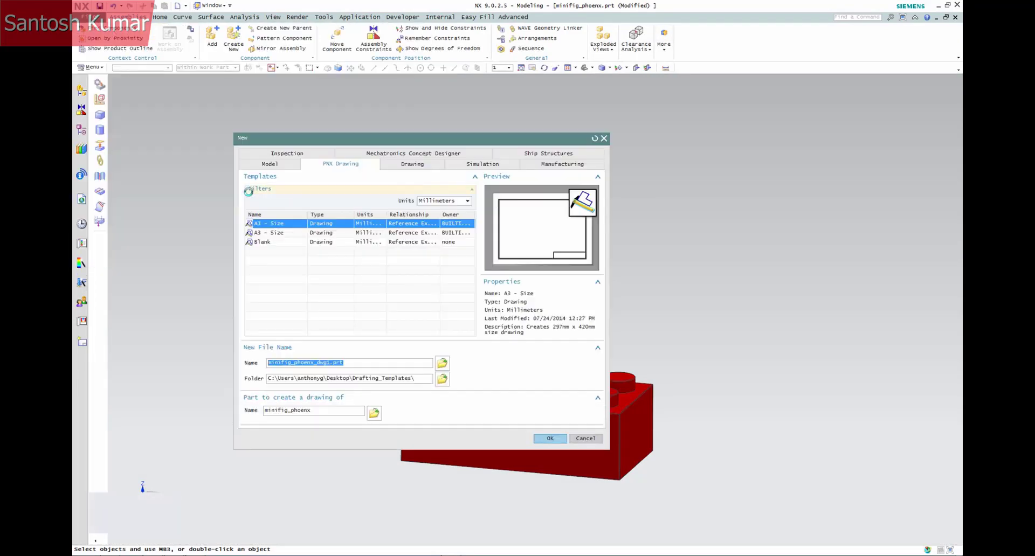
left_click(550, 438)
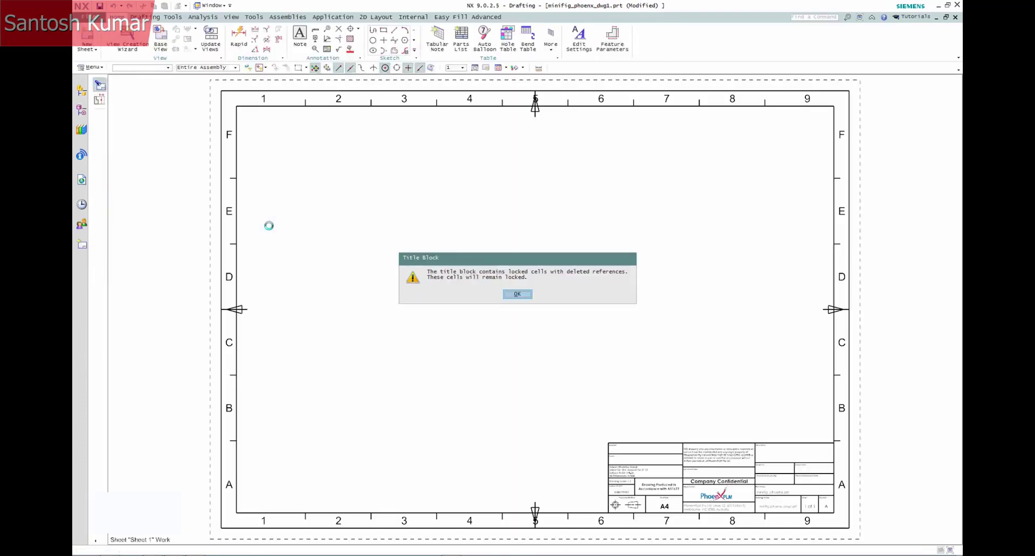
left_click(517, 295)
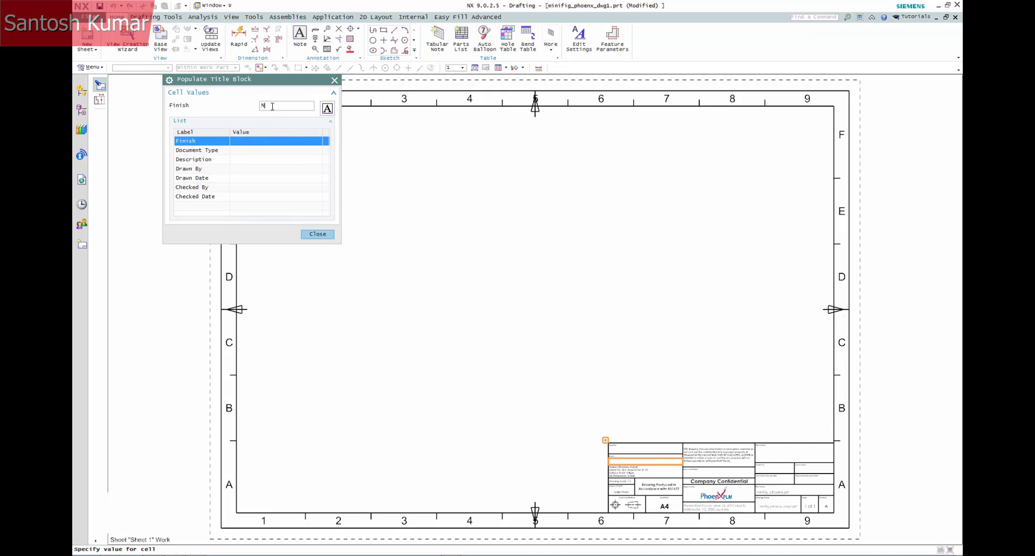
- Populate the title block's Finish cell with N/A and its Document Type cell with Assembly Drawing
type("N/A")
key("Return")
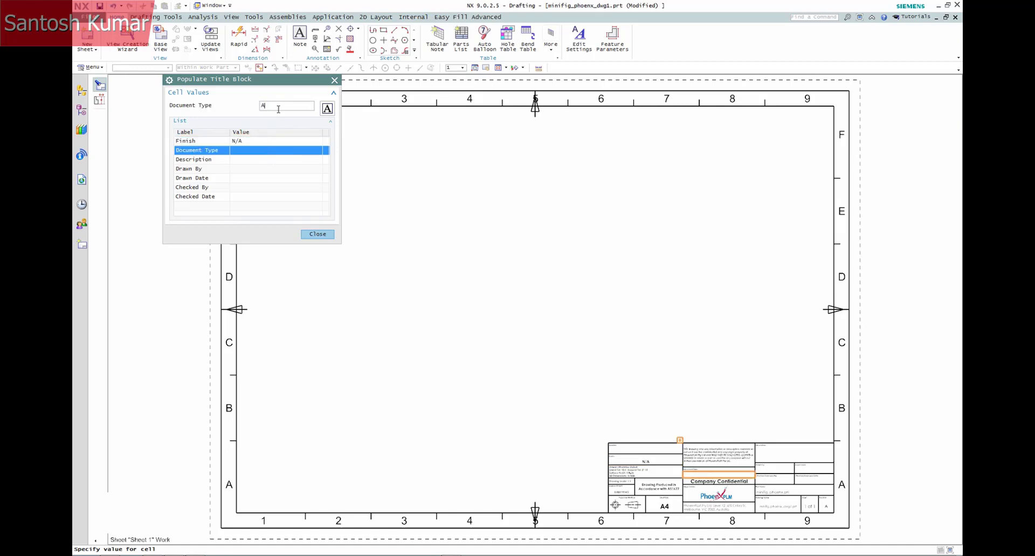
type("Assembly Dra")
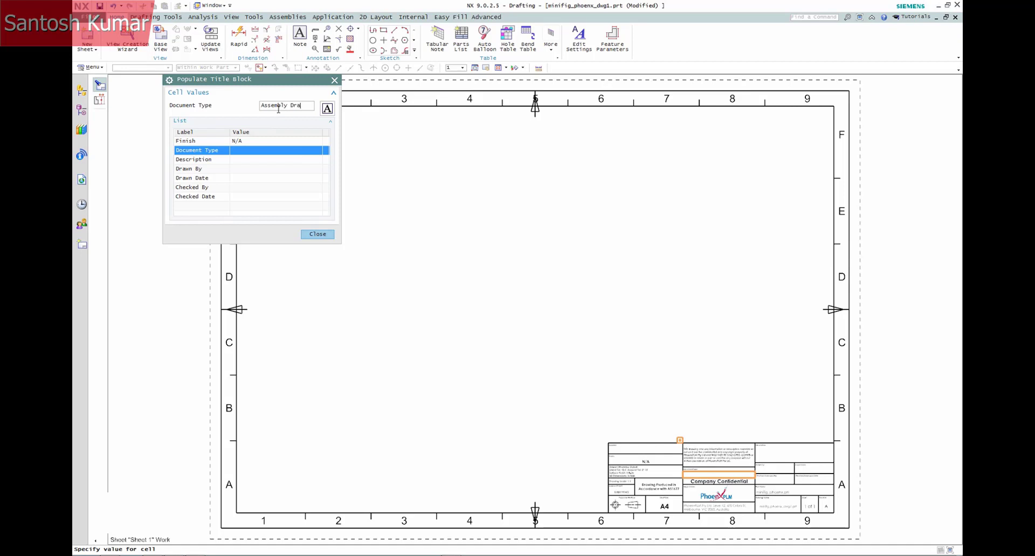
type("wing")
key("Return")
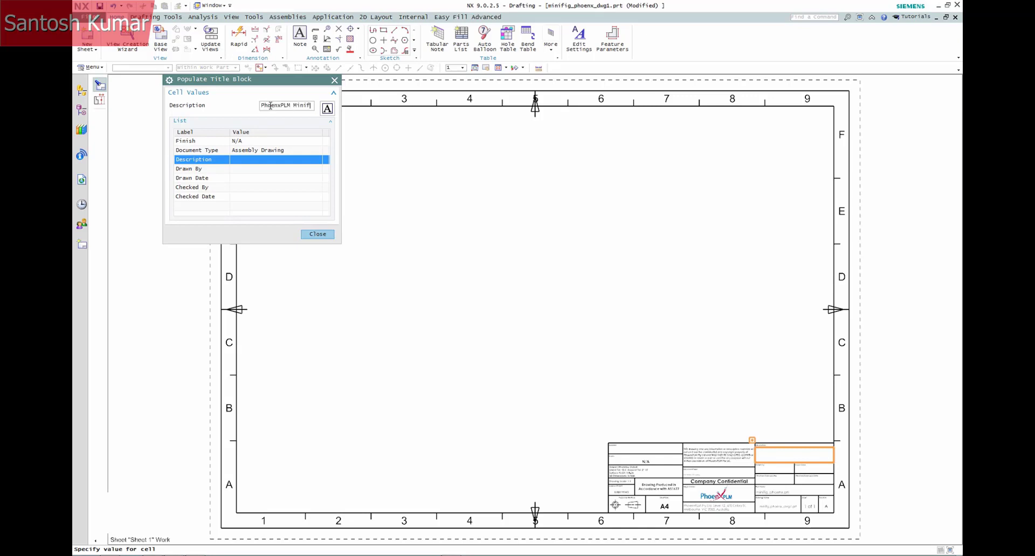
- Set the title block's Description to PhoenxPLM Mini-figure and enter the drafter's initials for Drawn By
type("ifigure")
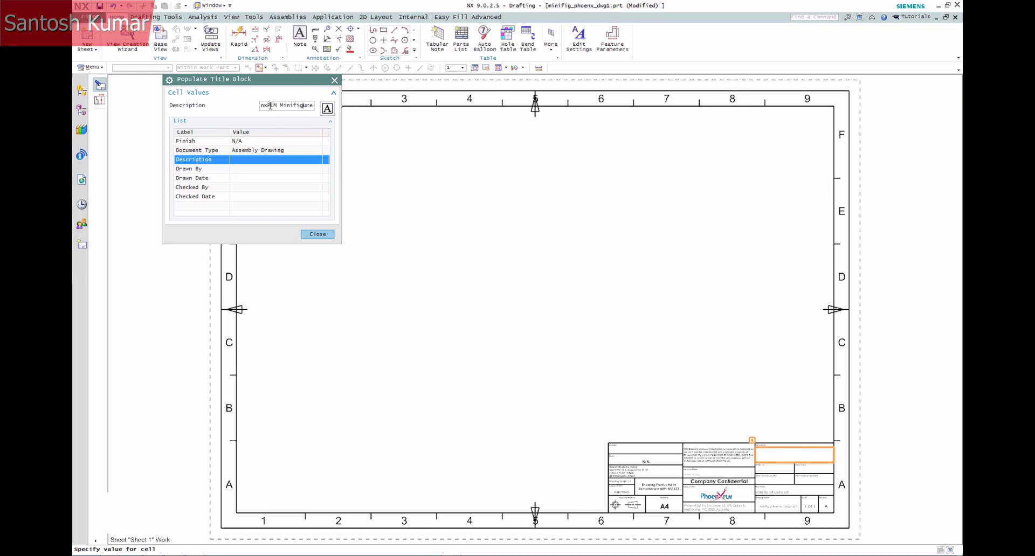
key("Return")
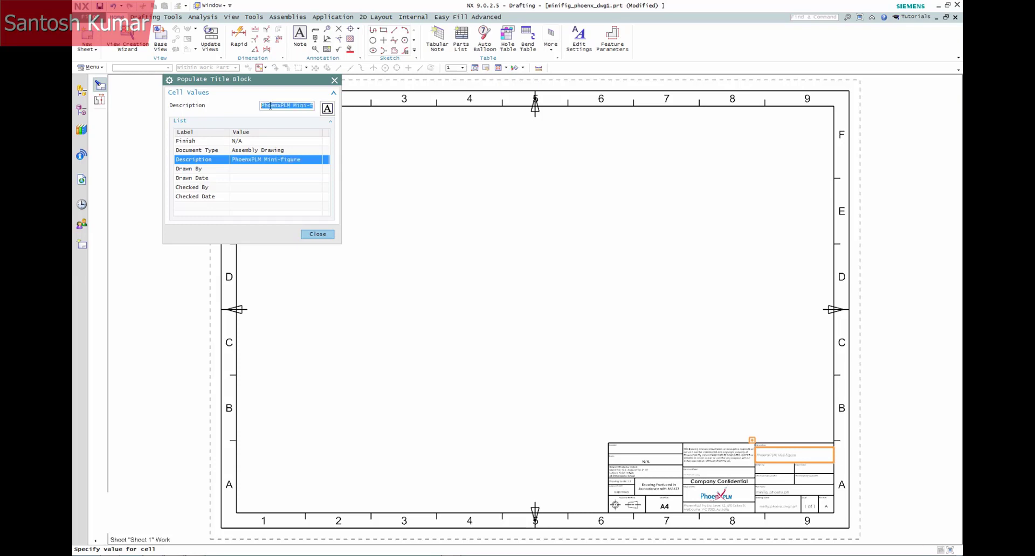
left_click(257, 169)
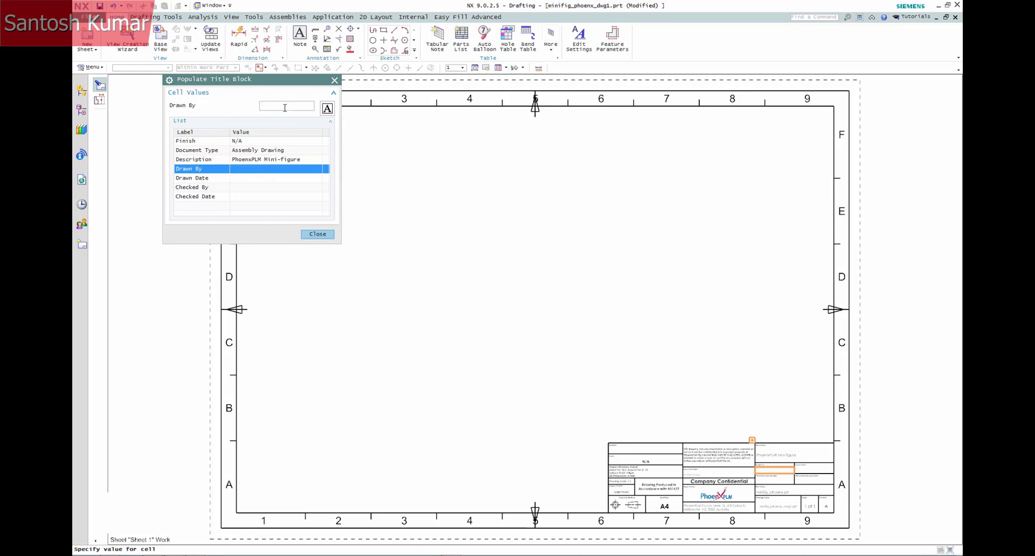
type("AMG")
key("Return")
- Set the Drawn Date to 24/07/2014 and finish populating the title block, leaving the Checked cells empty
left_click(244, 178)
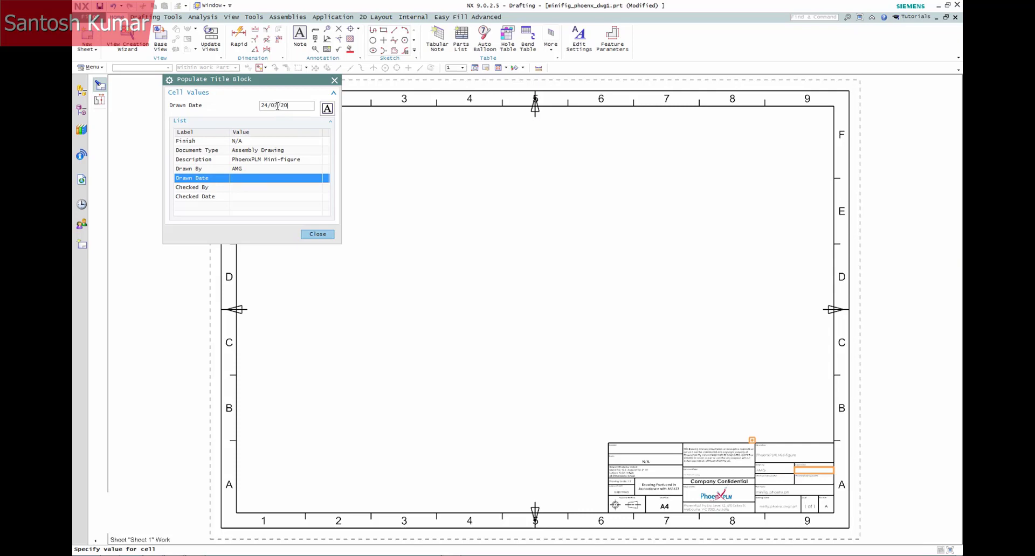
type("24/07/2014")
key("Return")
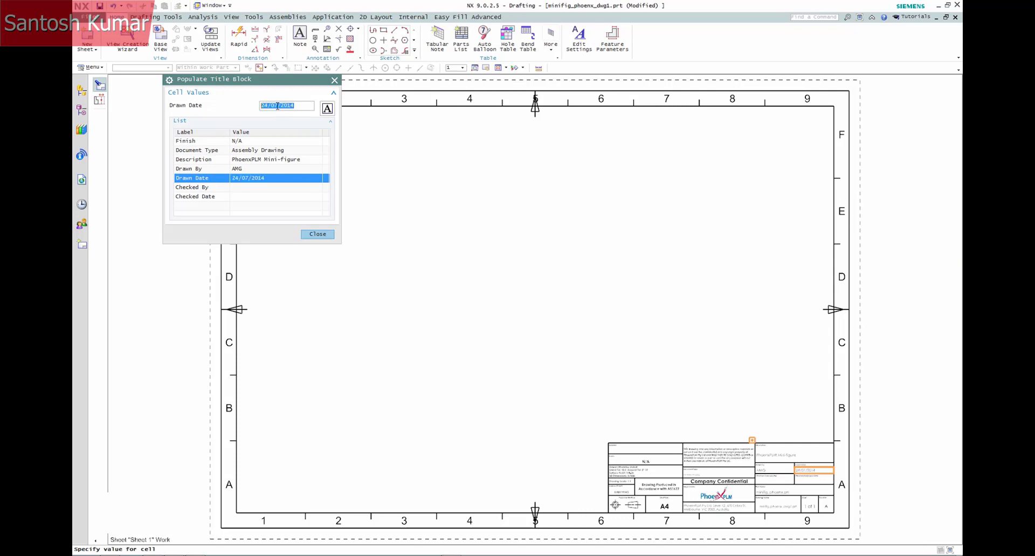
left_click(317, 234)
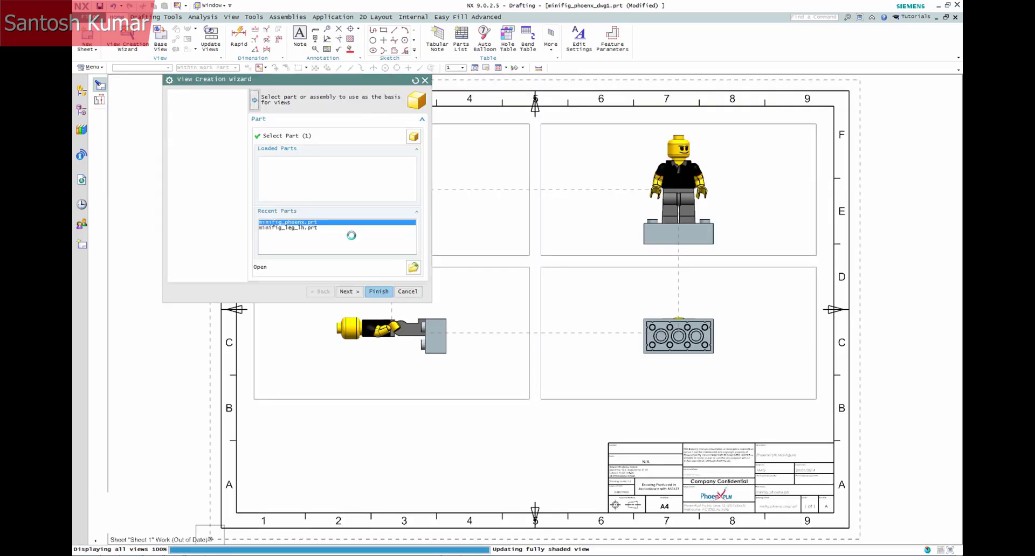
- Generate the drawing views of minifig_phoenx.prt on the sheet with the View Creation Wizard's proposed layout
left_click(372, 293)
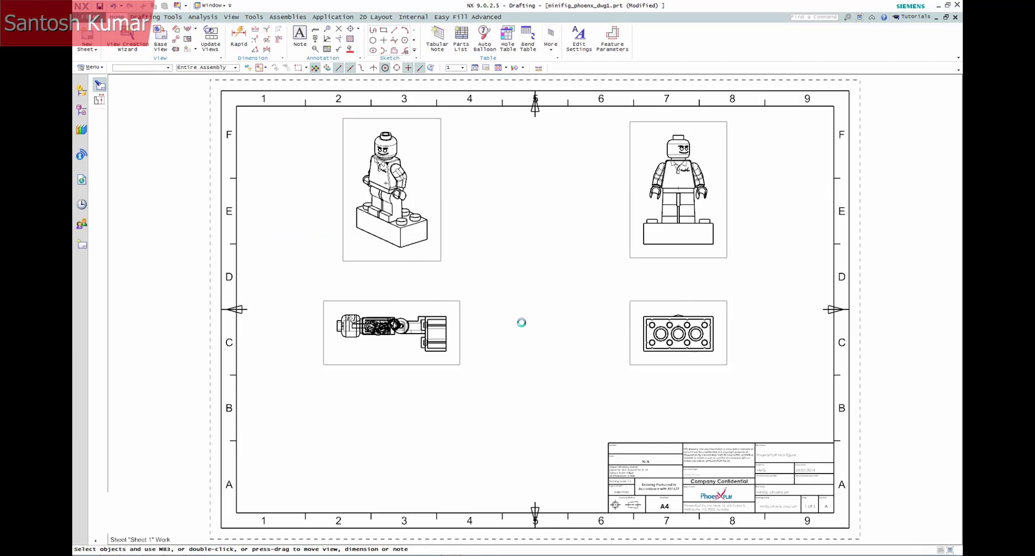
- Examine the populated title block on the minifig_phoenx drawing sheet
key("F6")
left_click_drag(586, 429, 842, 525)
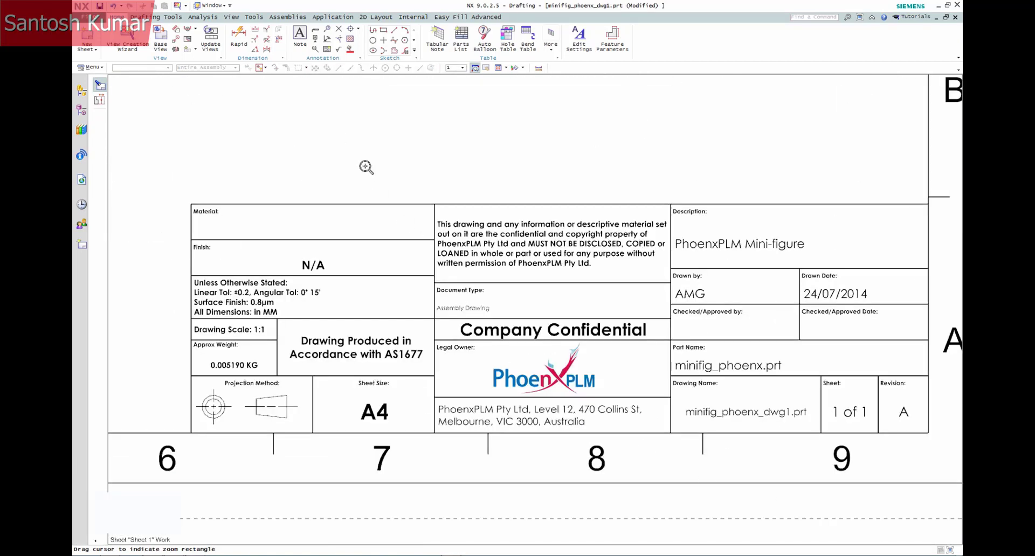
key("Escape")
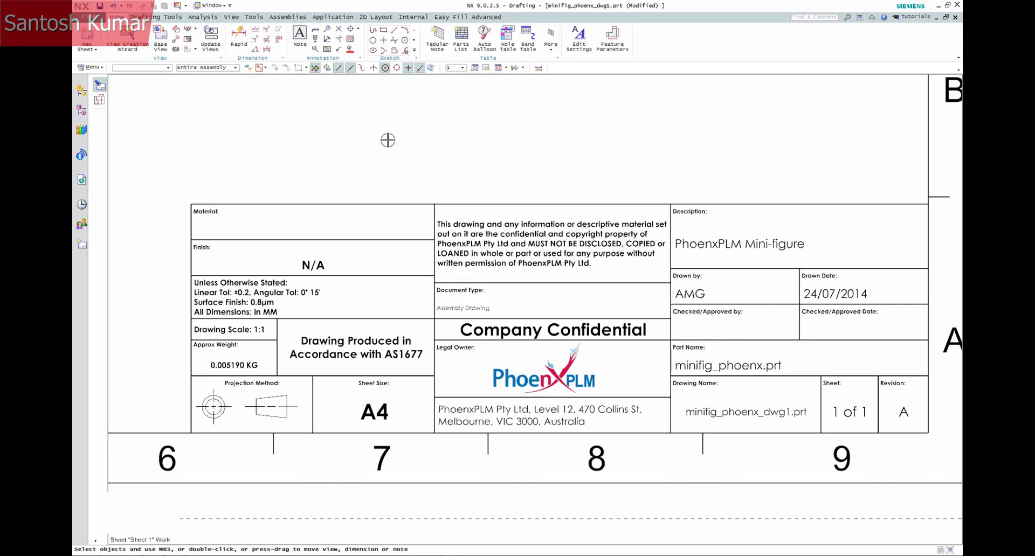
key("ctrl+f")
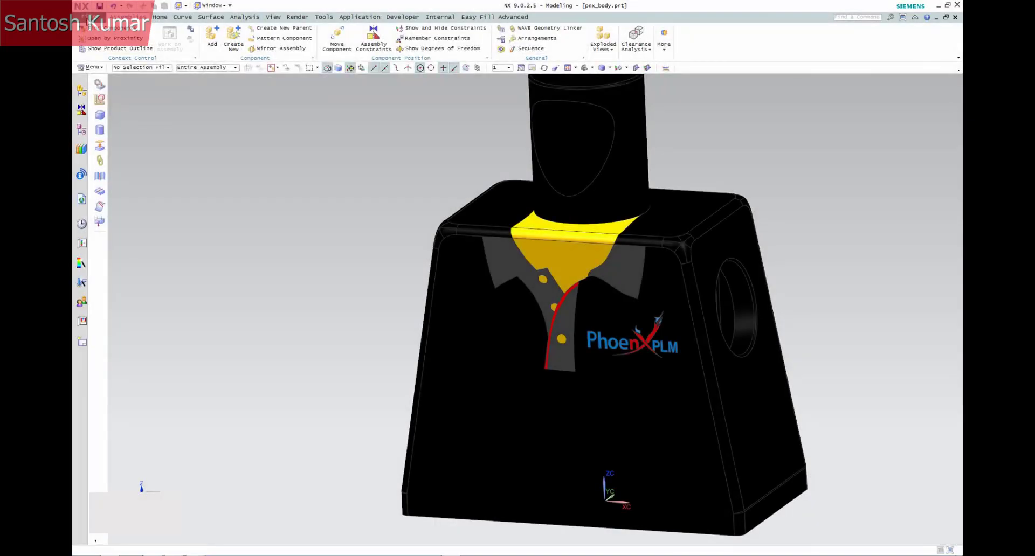
- Create a drawing of pnx_body from the PNX Drawing A3 - Size template, skip populating the title block, and generate the wizard's proposed views
left_click(86, 17)
left_click(313, 159)
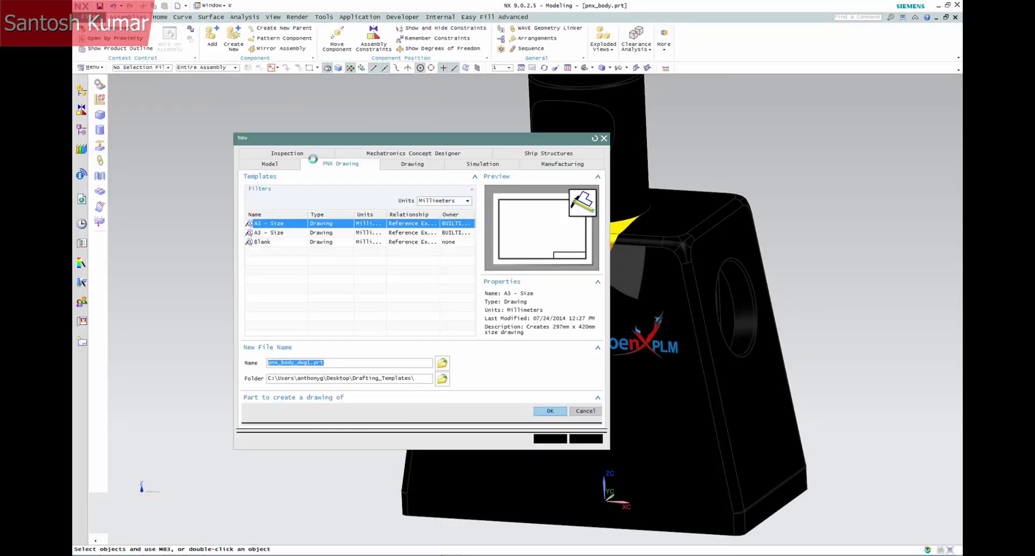
left_click(284, 225)
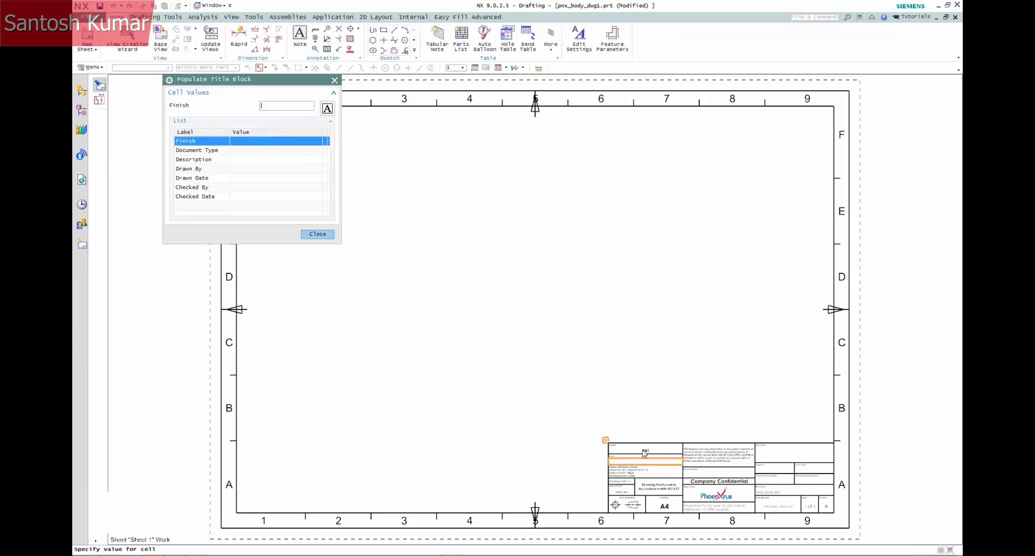
left_click(316, 234)
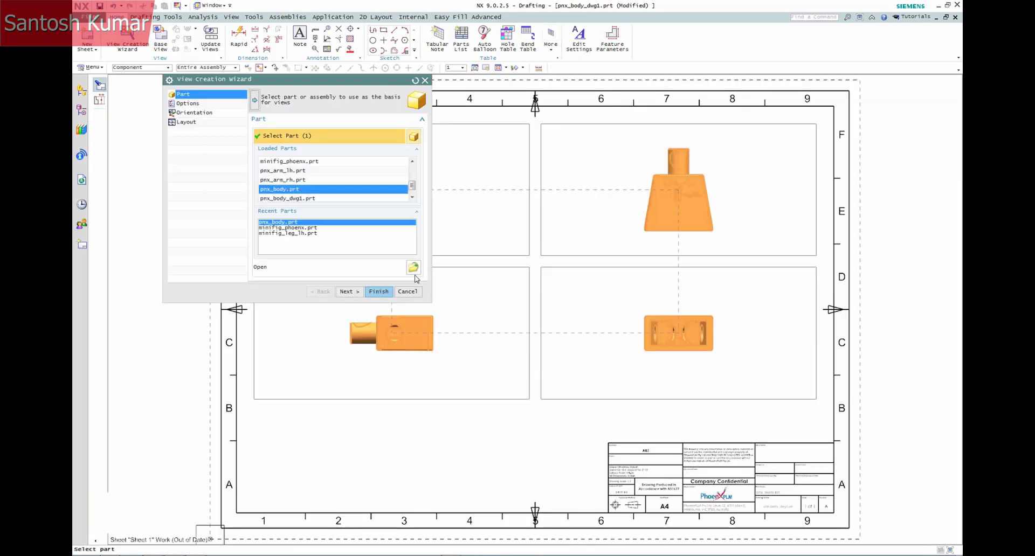
left_click(377, 292)
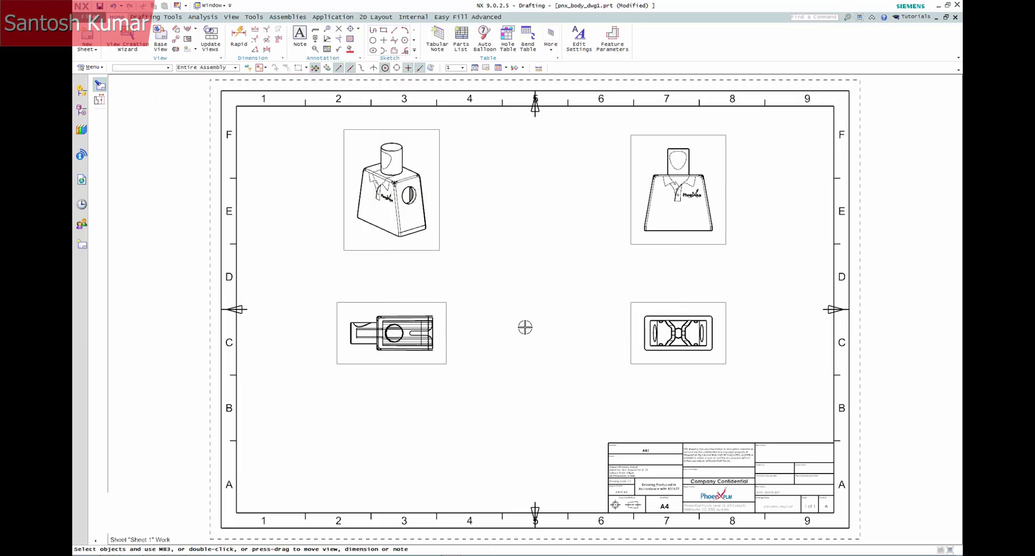
- Compare the title block's approximate weight with the PNX_MASS attribute in the pnx_body component's properties
key("F6")
left_click_drag(584, 429, 849, 538)
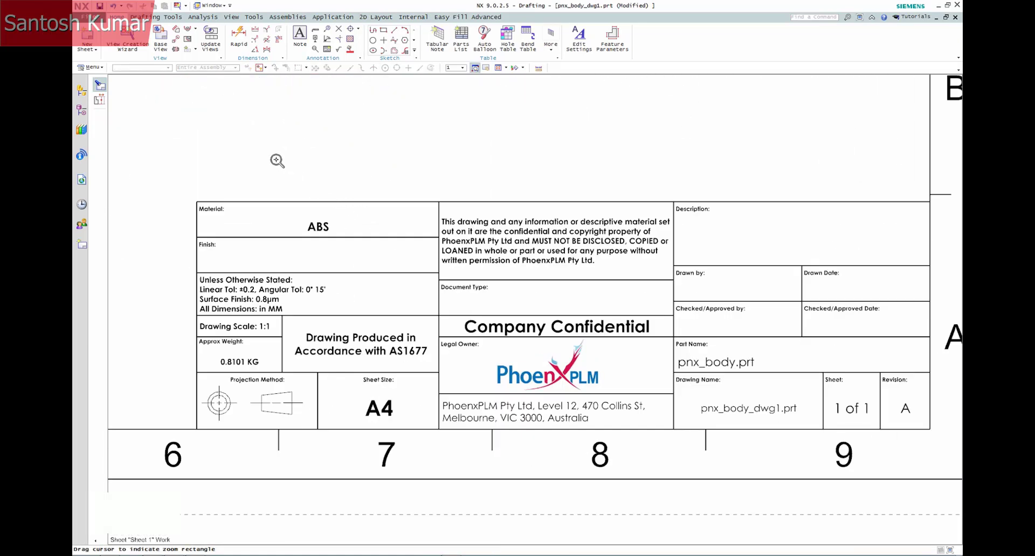
key("Escape")
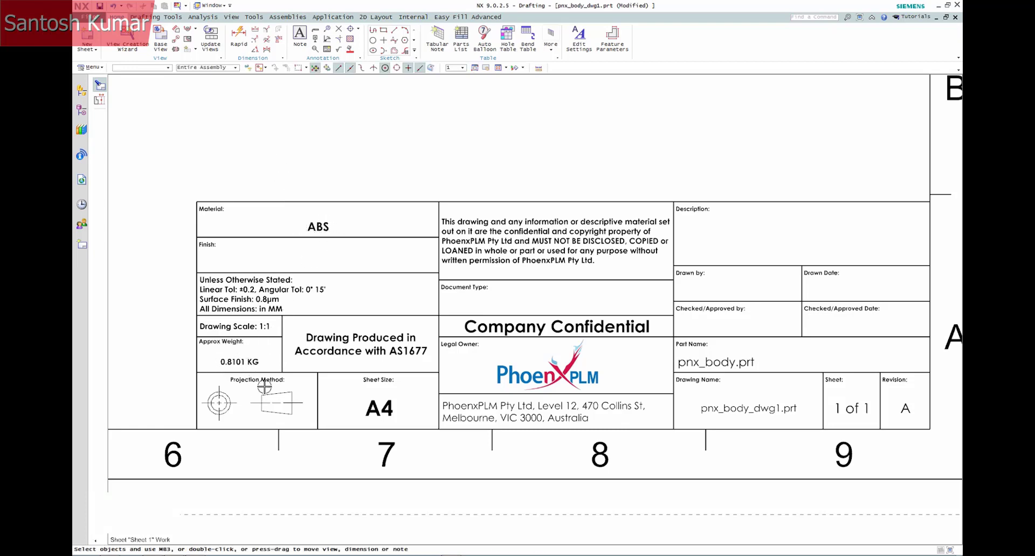
left_click(82, 91)
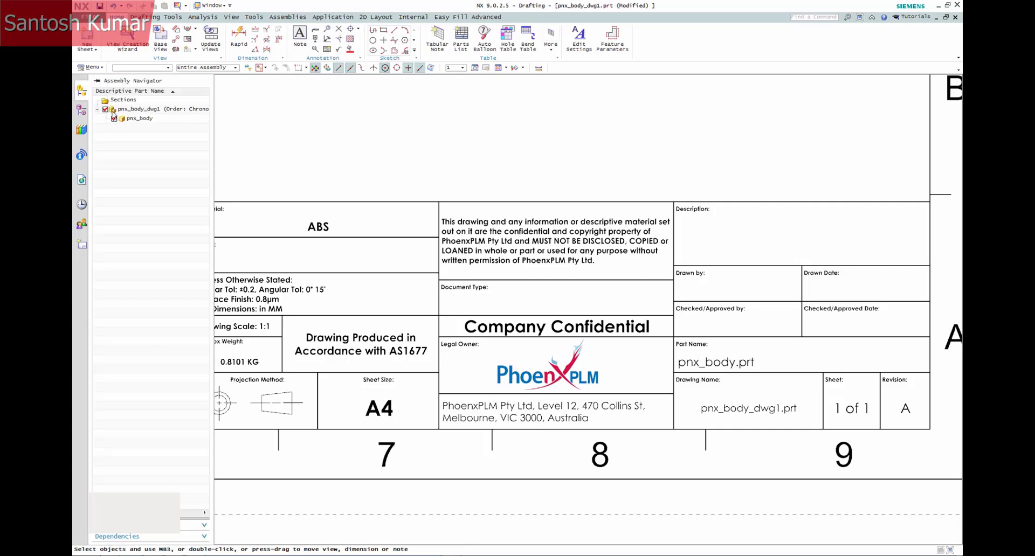
right_click(147, 119)
left_click(175, 258)
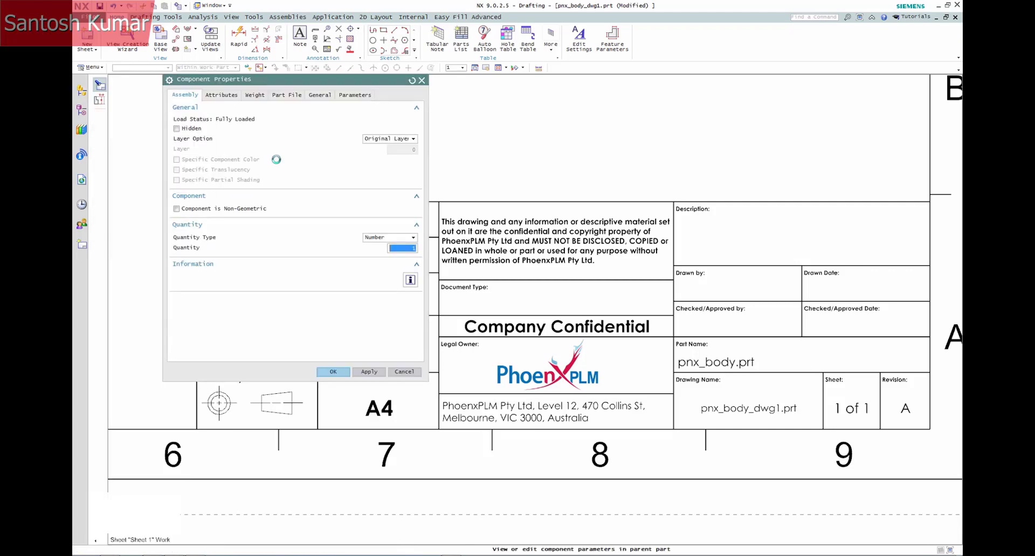
left_click(222, 95)
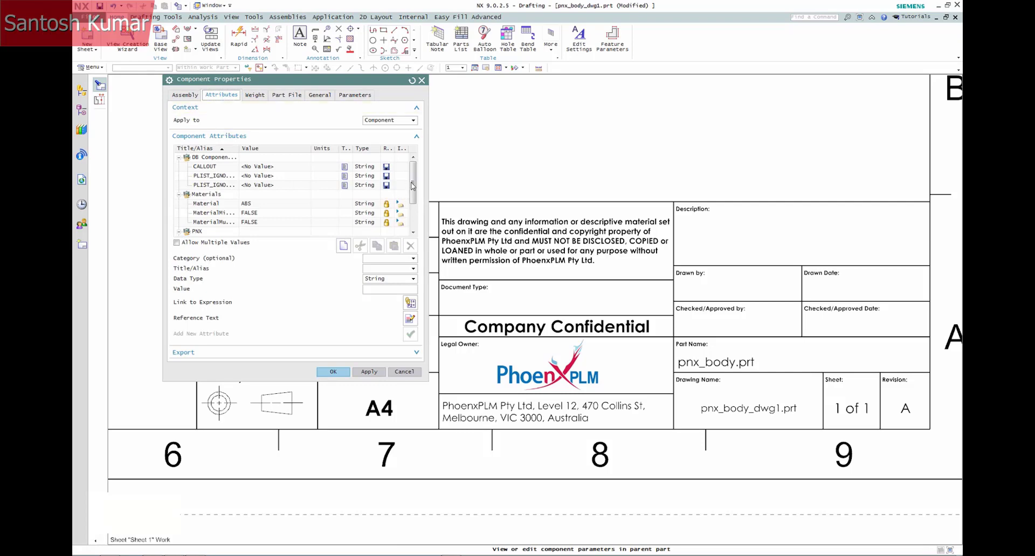
left_click_drag(413, 186, 415, 211)
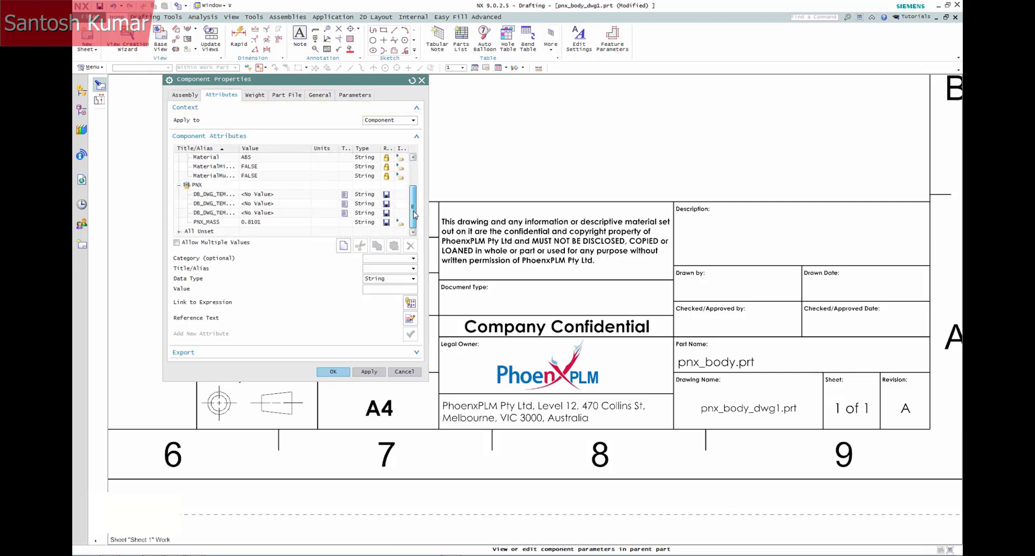
left_click(285, 222)
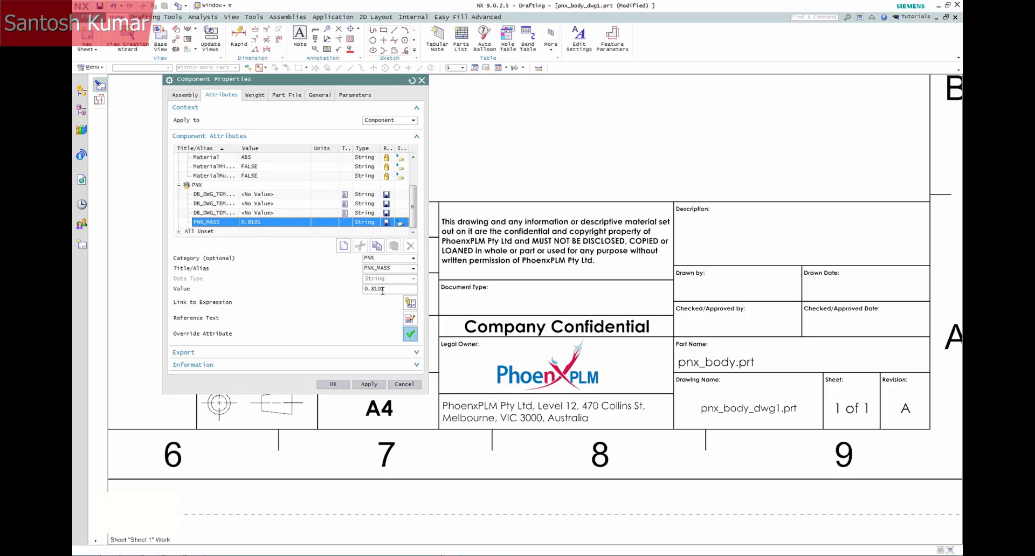
left_click(405, 384)
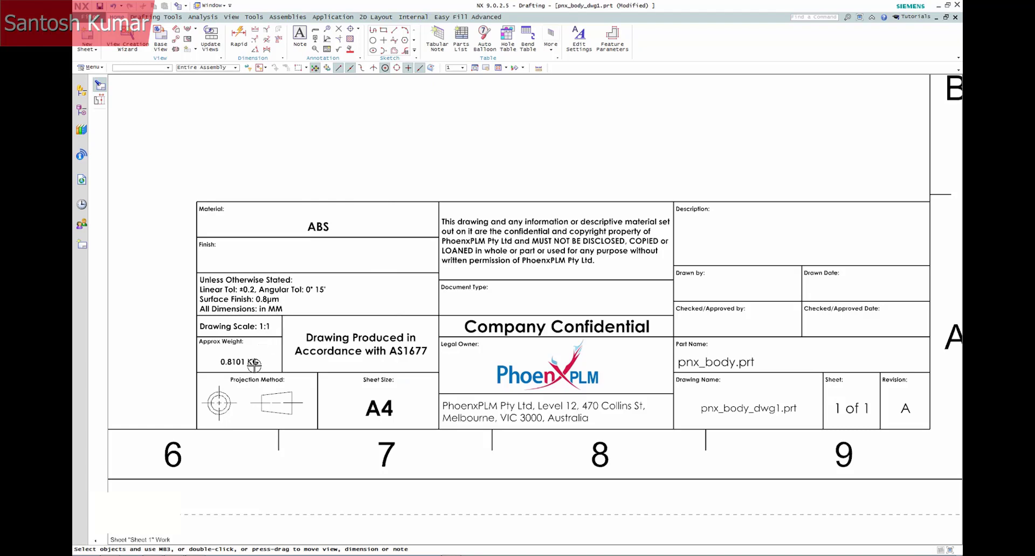
- Make layer 256 selectable in the layer settings
key("ctrl+l")
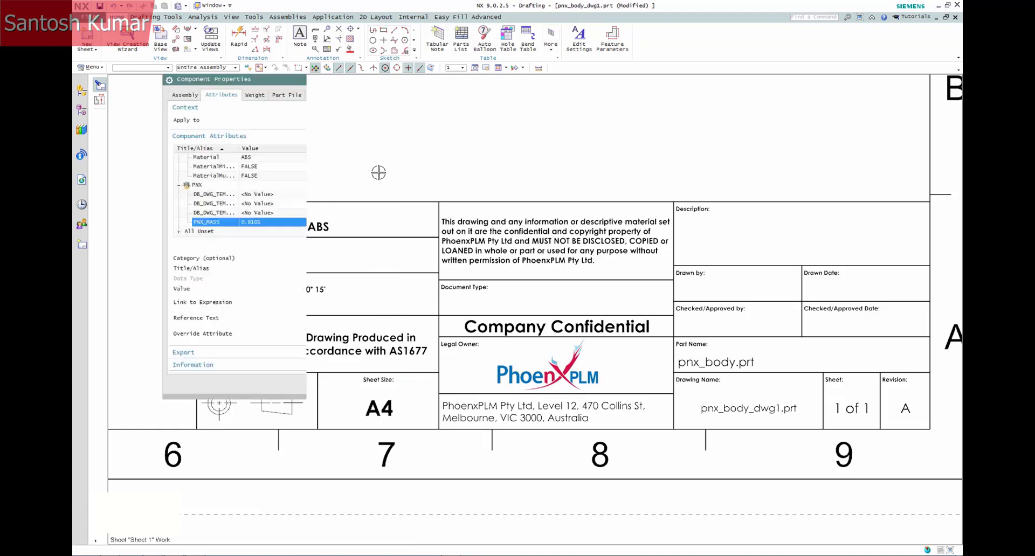
left_click(175, 209)
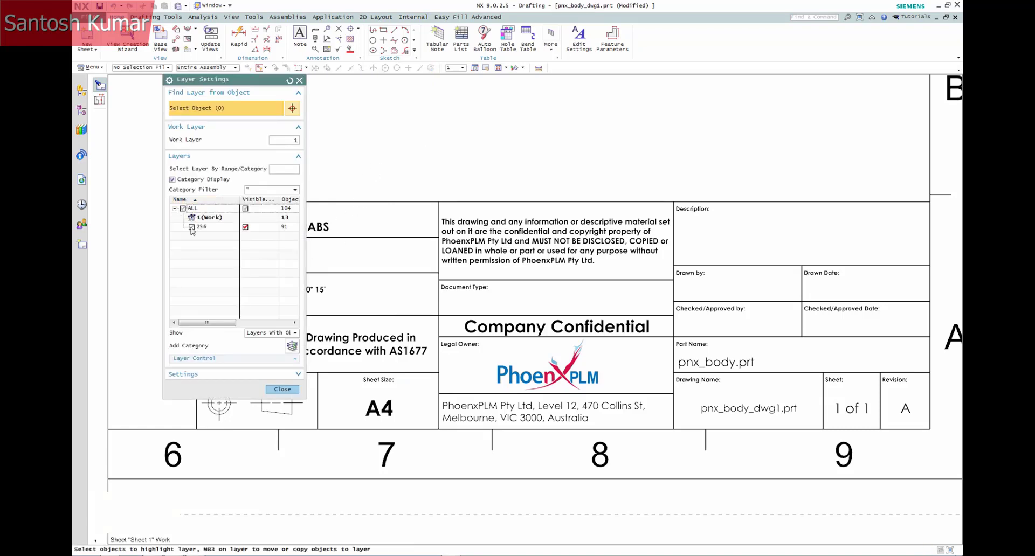
left_click(193, 228)
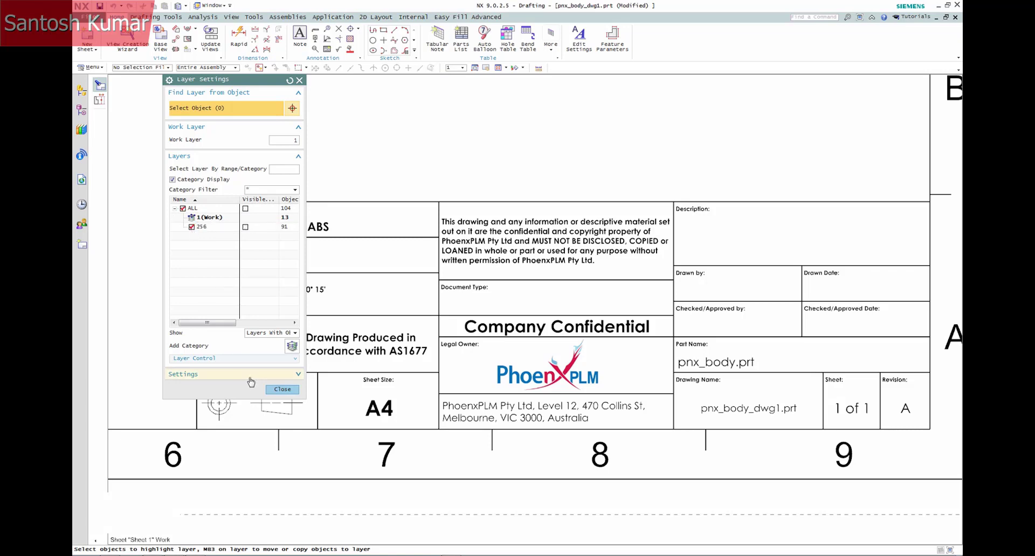
left_click(275, 391)
- Edit the title block definition to remove the table holding the Material and Approx Weight cells
left_click(336, 203)
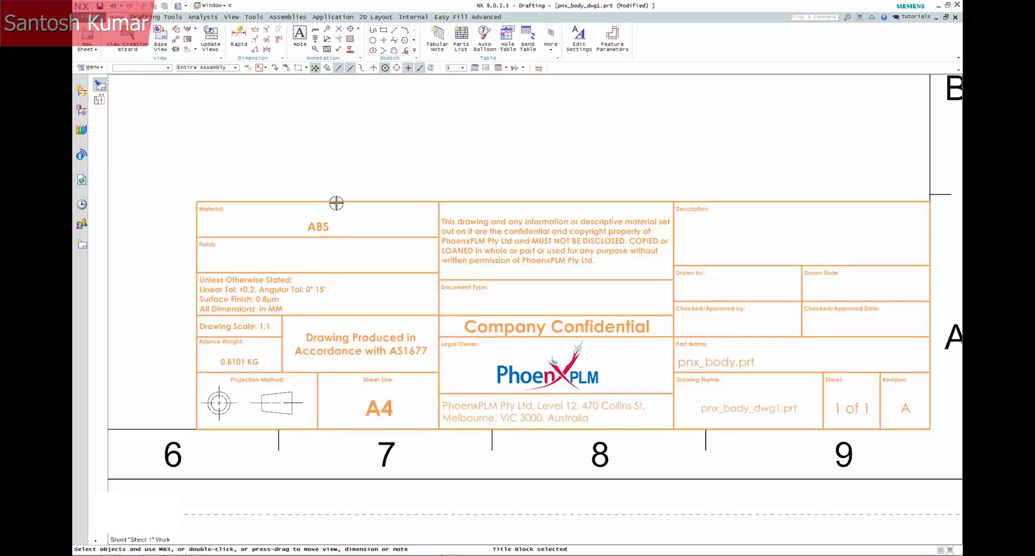
right_click(337, 203)
left_click(361, 245)
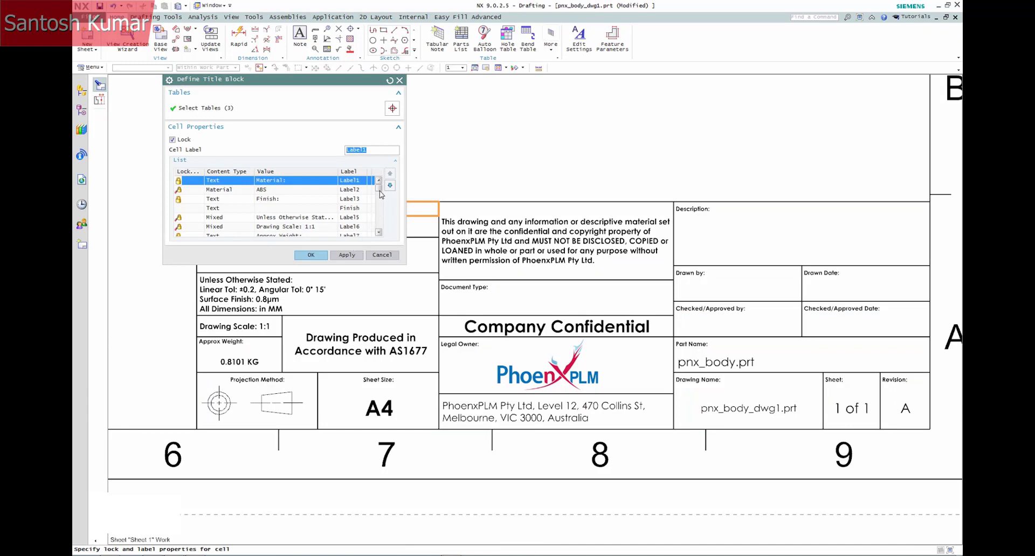
scroll(381, 192, "down", 2)
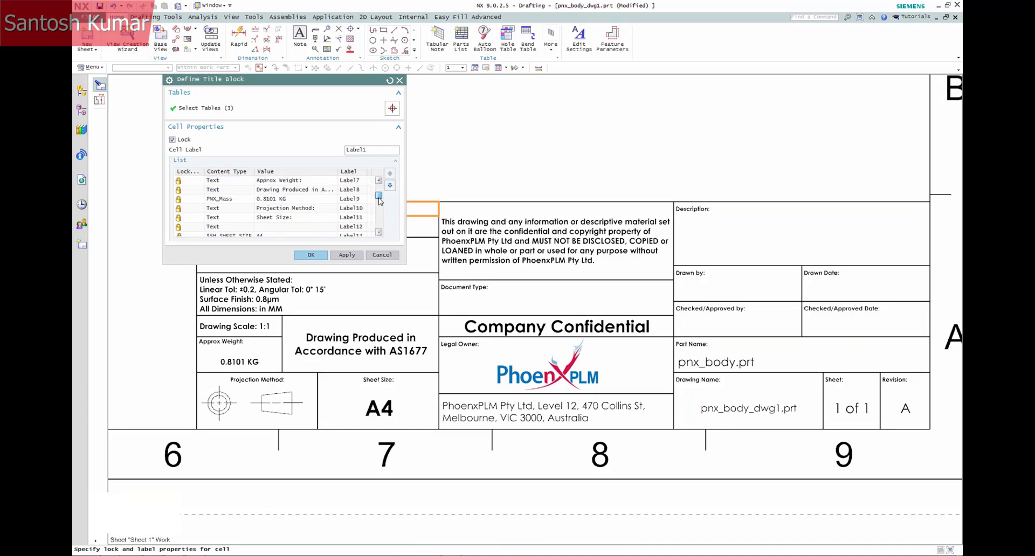
left_click(276, 201)
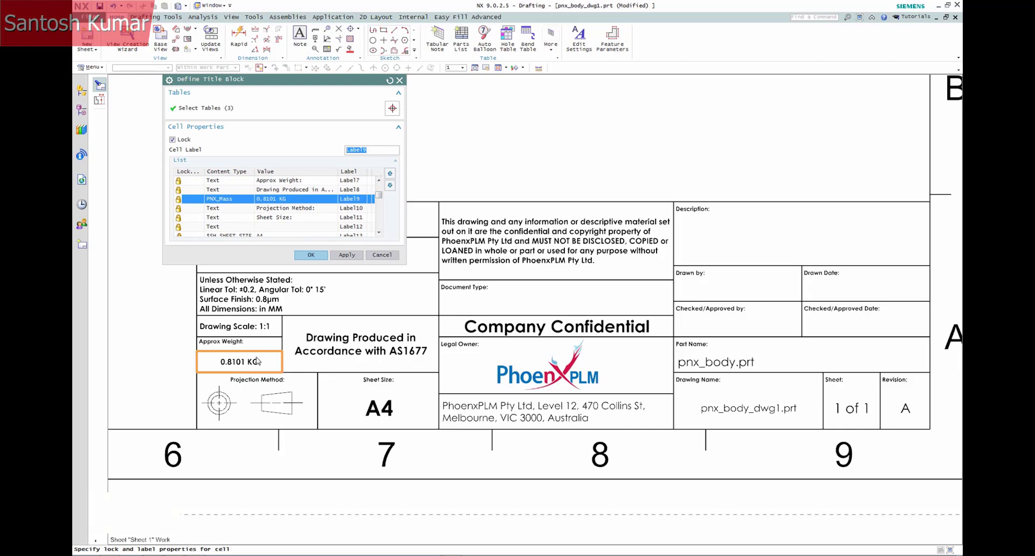
left_click(270, 108)
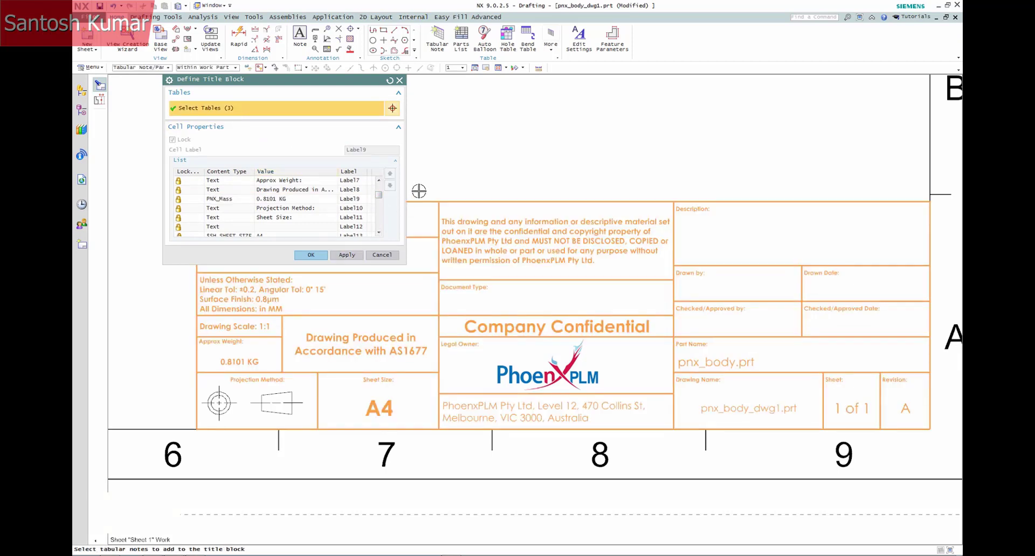
left_click(311, 255)
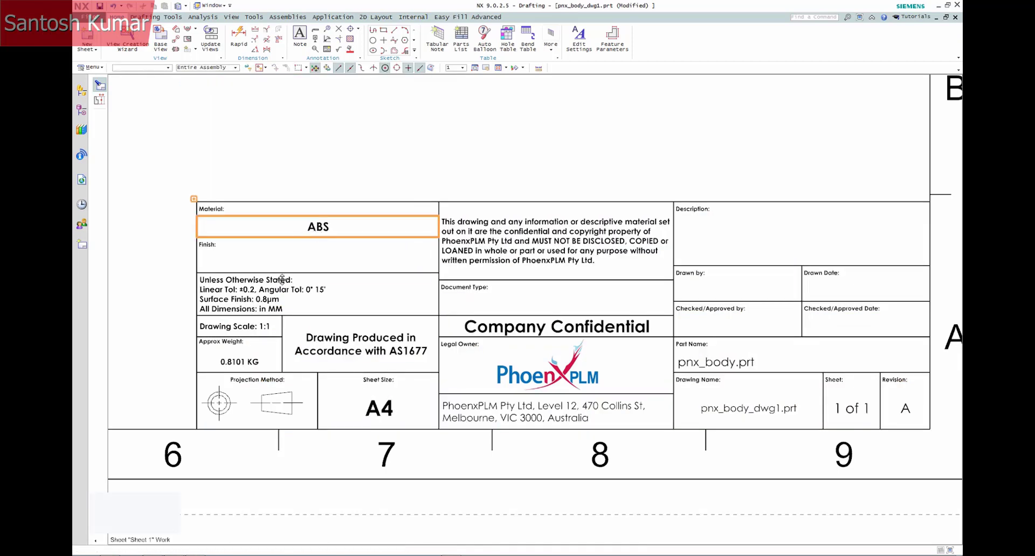
- Set the suffix of the Approx Weight value cell to grams
right_click(246, 360)
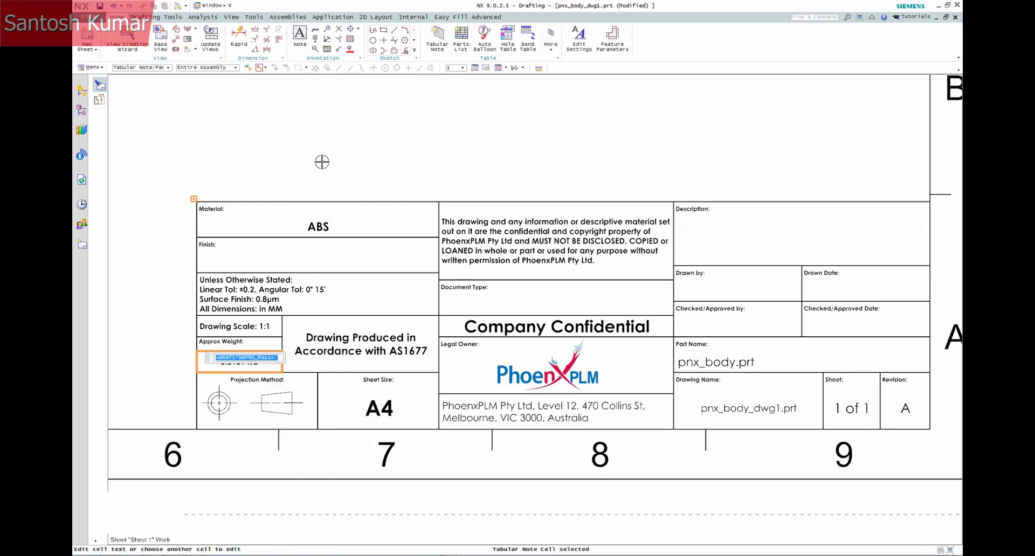
key("Return")
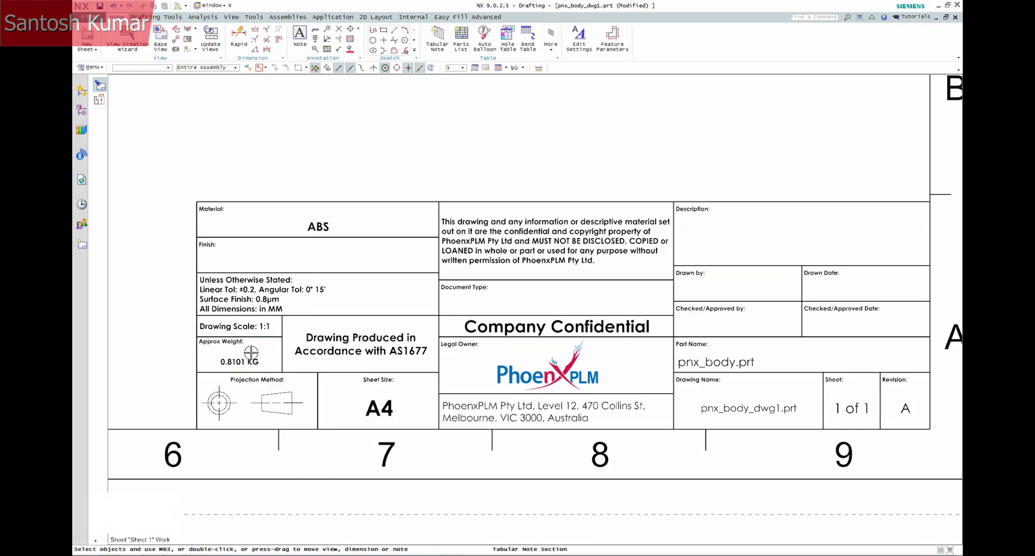
right_click(252, 362)
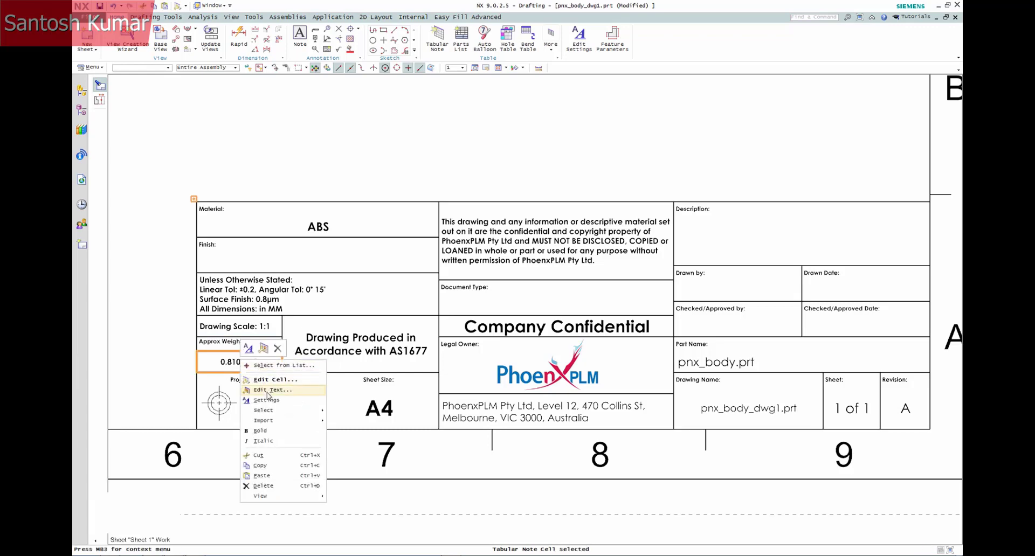
left_click(266, 400)
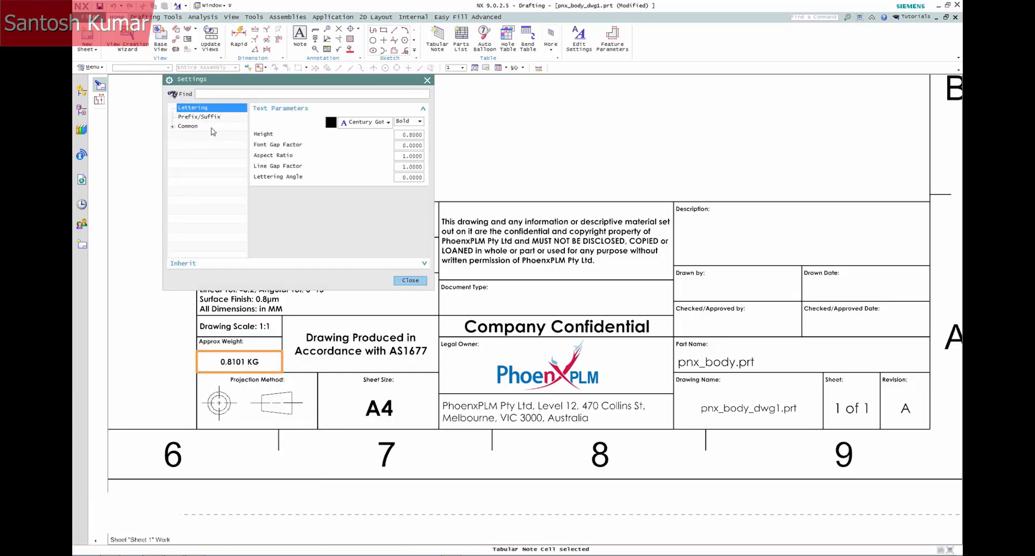
left_click(203, 117)
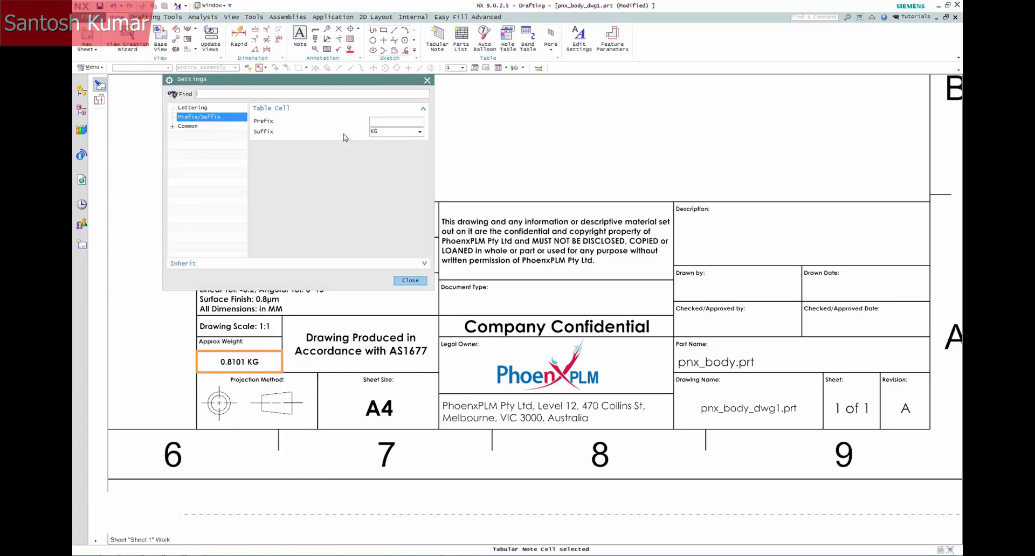
left_click(419, 132)
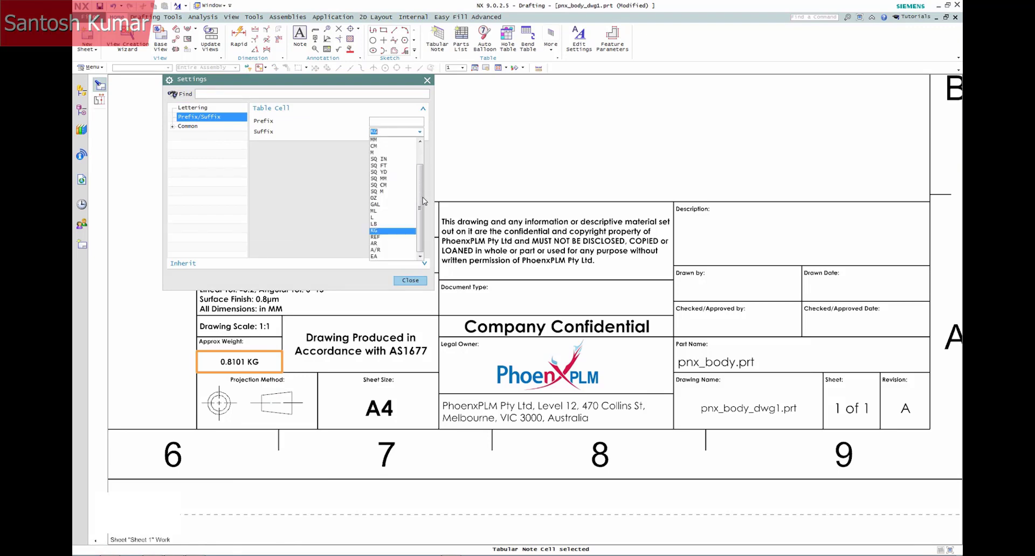
mouse_move(423, 201)
left_mouse_down()
mouse_move(423, 165)
mouse_move(420, 210)
left_mouse_up()
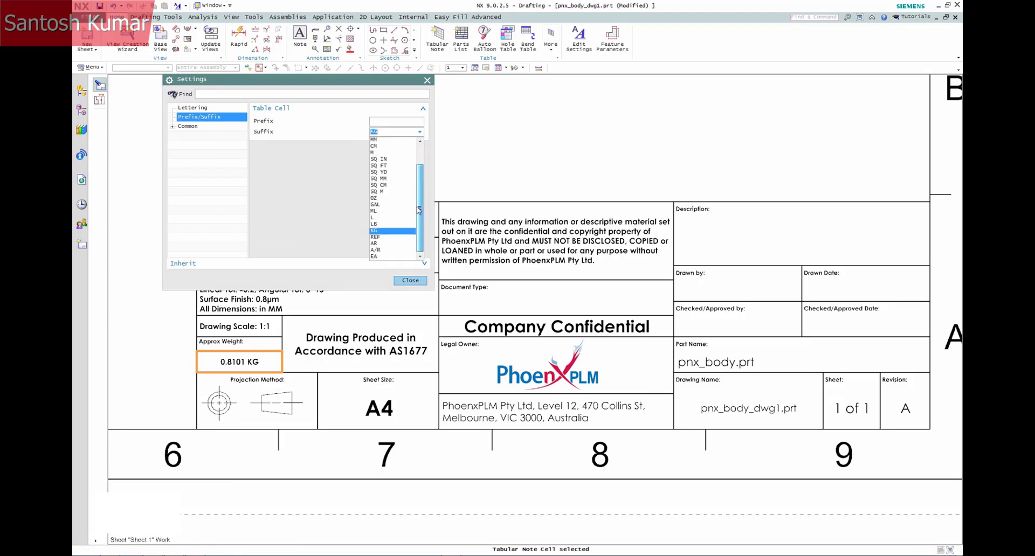
left_click(386, 132)
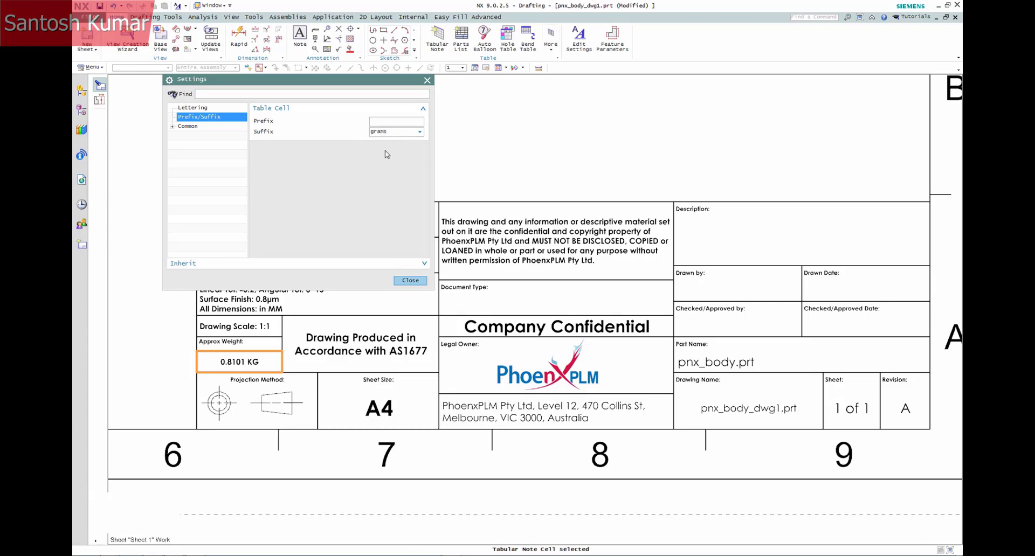
left_click(409, 281)
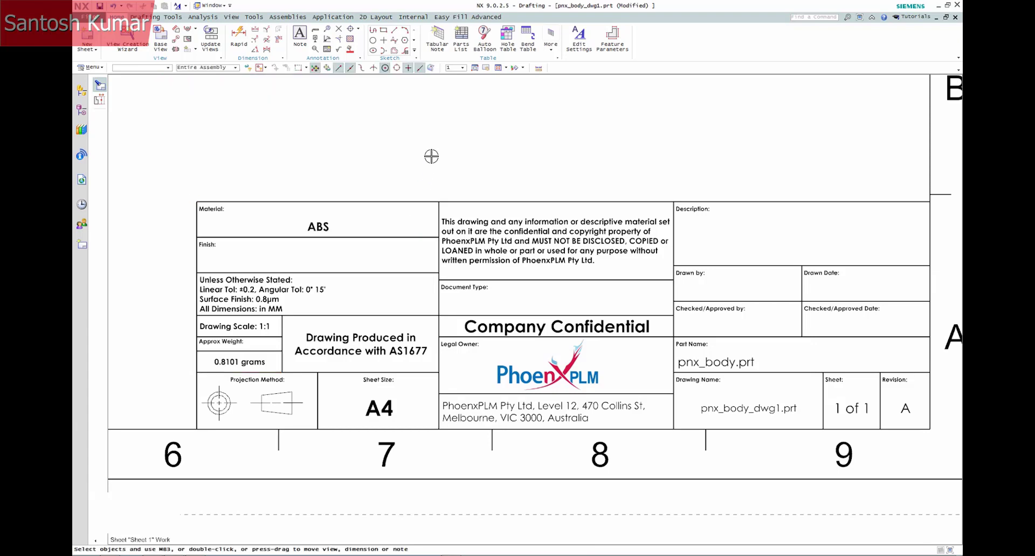
- Add the table holding the Material and Approx Weight cells back into the title block definition
right_click(474, 192)
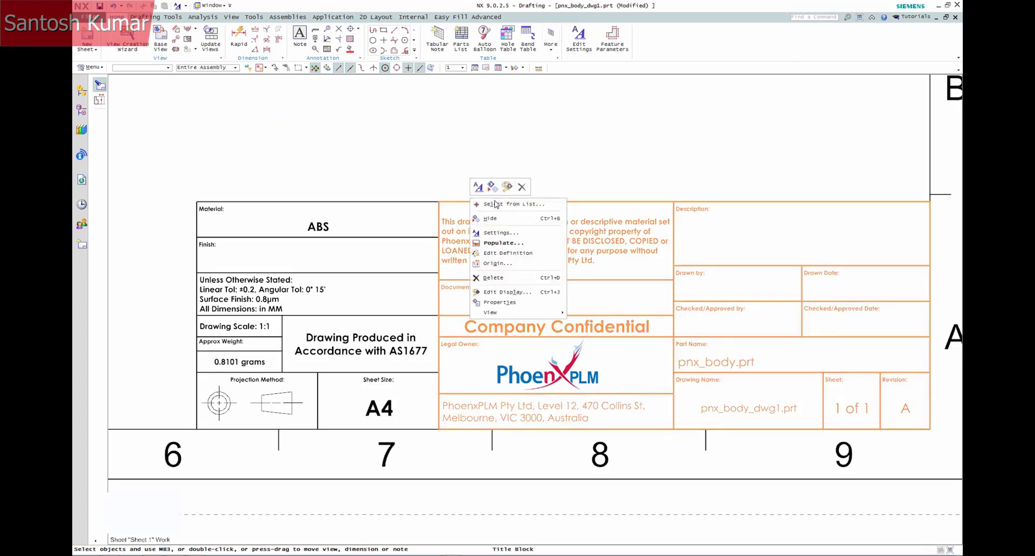
left_click(498, 254)
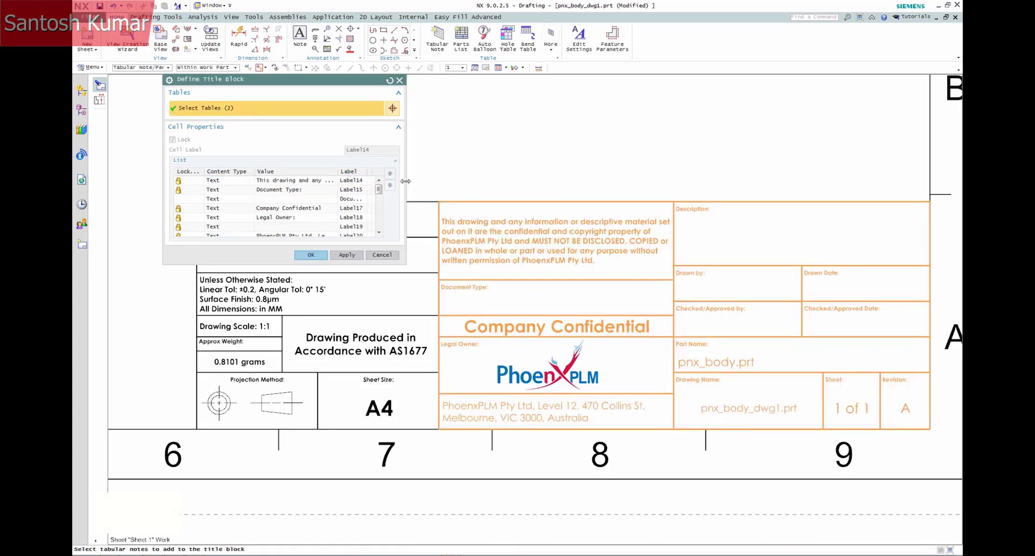
left_click(418, 199)
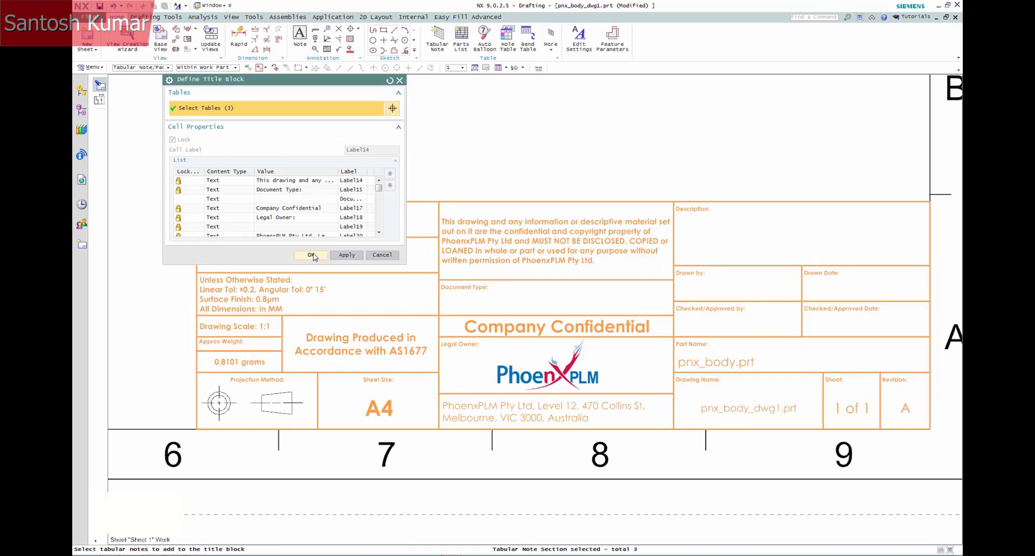
left_click(312, 255)
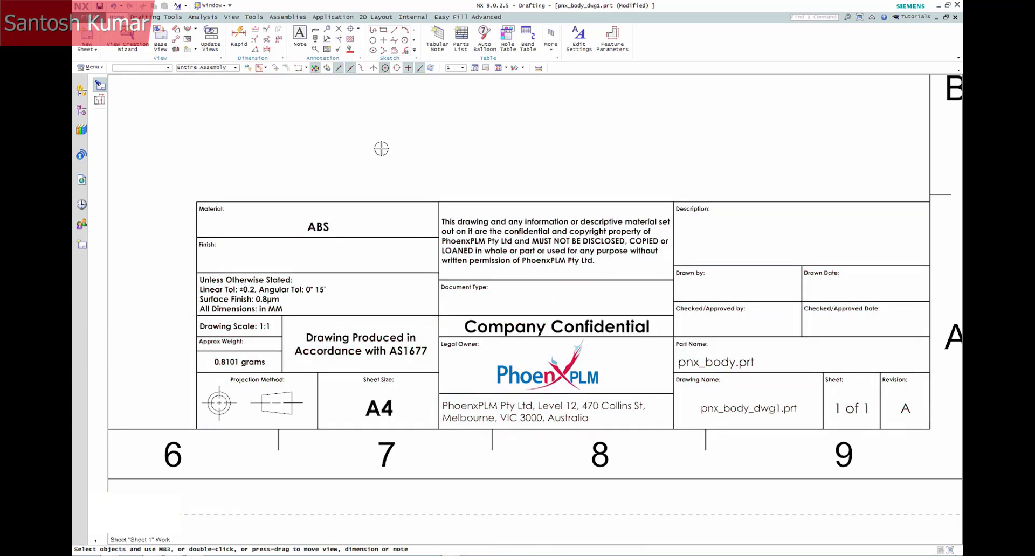
- Set layer 256 to Visible only in the layer settings
key("ctrl+l")
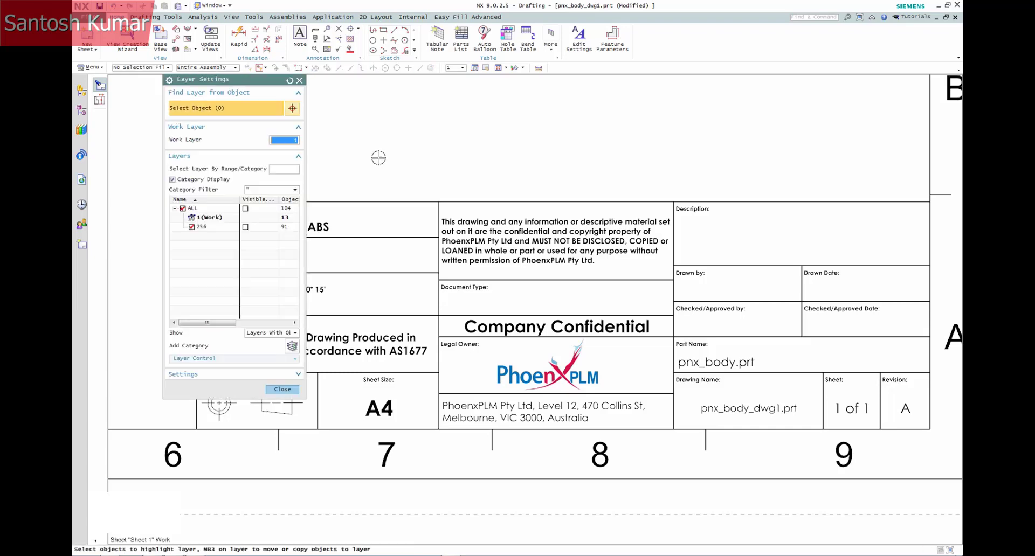
left_click(209, 229)
right_click(209, 229)
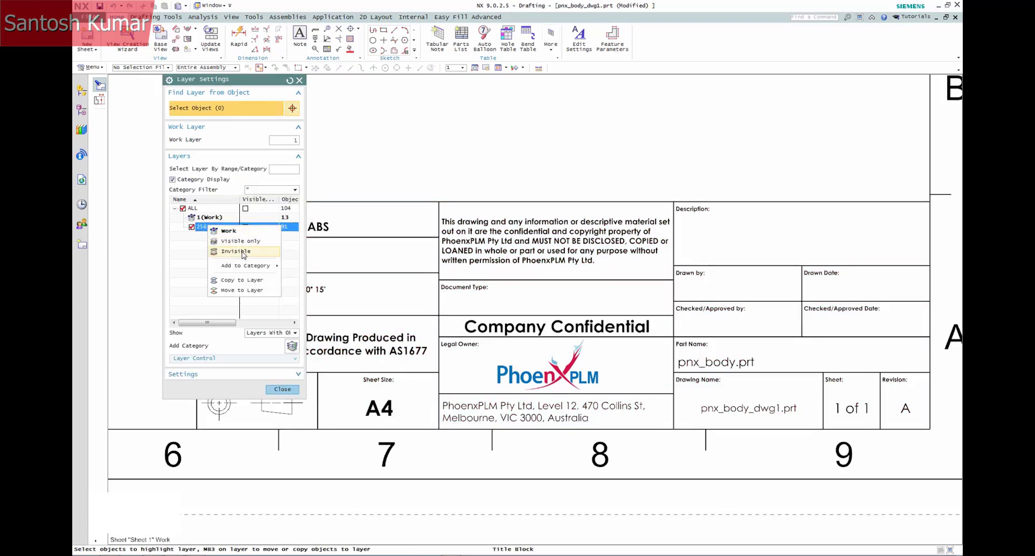
left_click(245, 249)
left_click(282, 390)
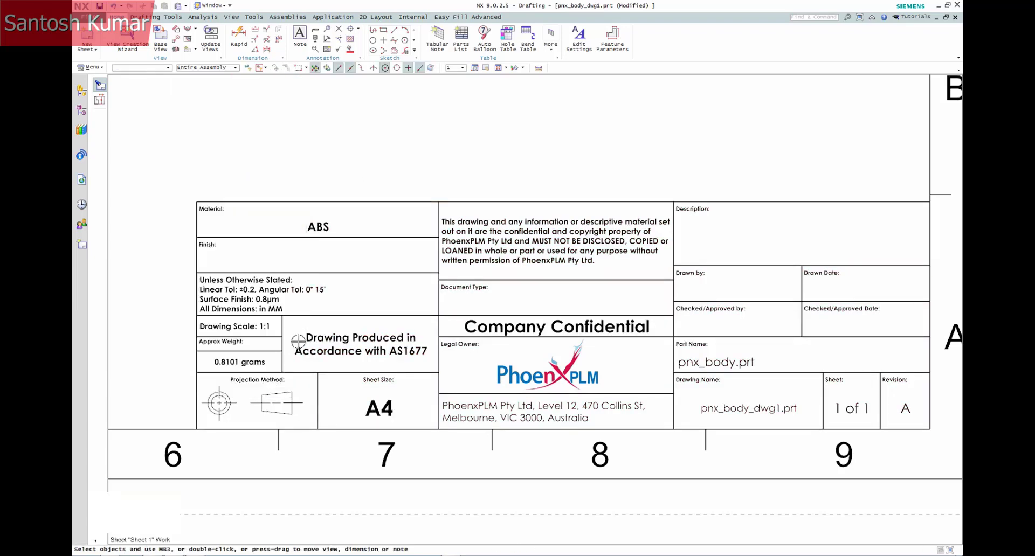